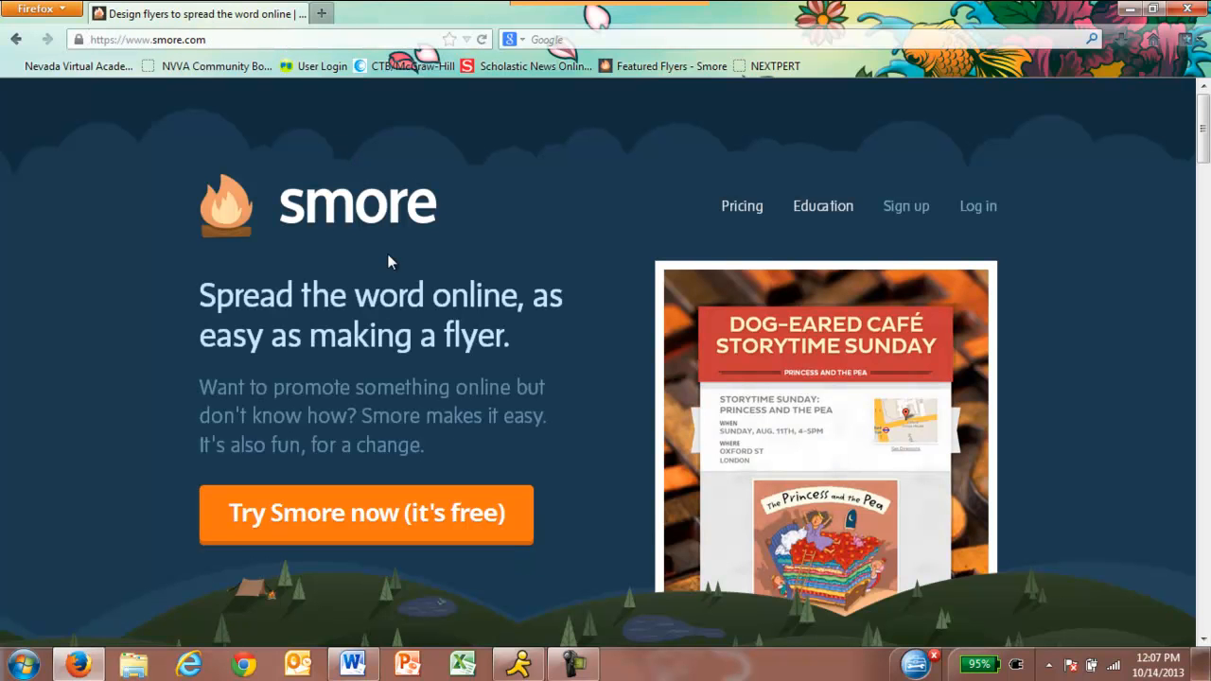
Step: Log in to Smore with the Facebook account and start a new flyer from blank
left_click(366, 531)
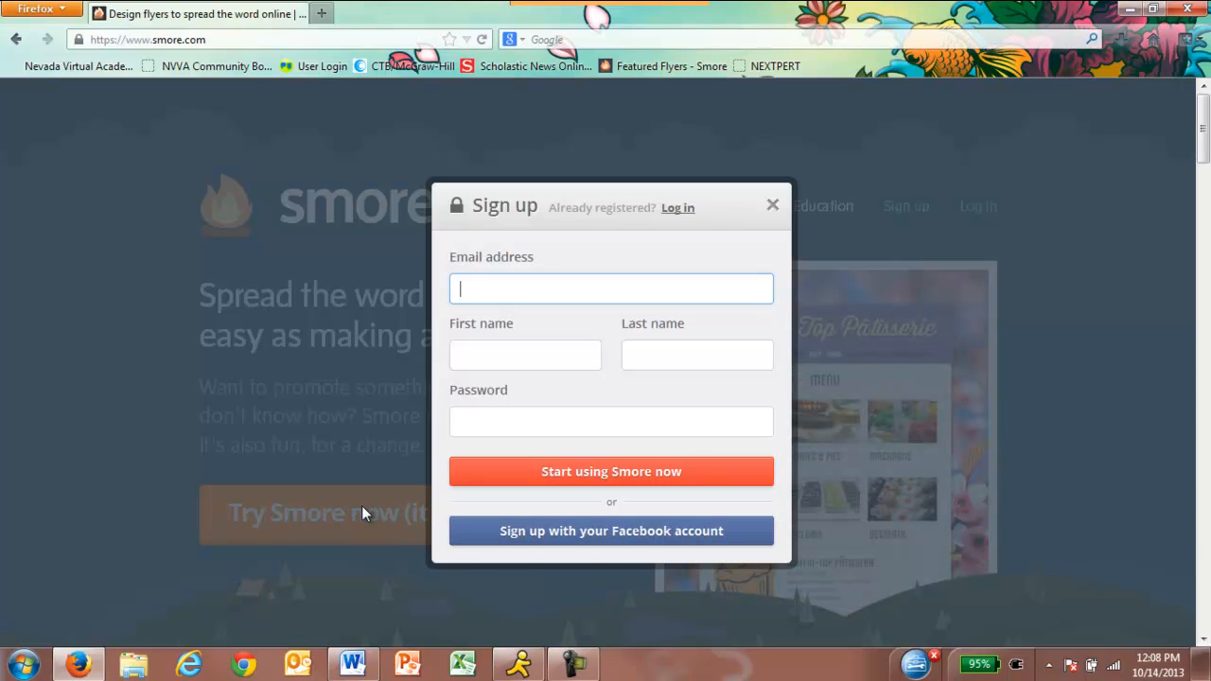
left_click(681, 210)
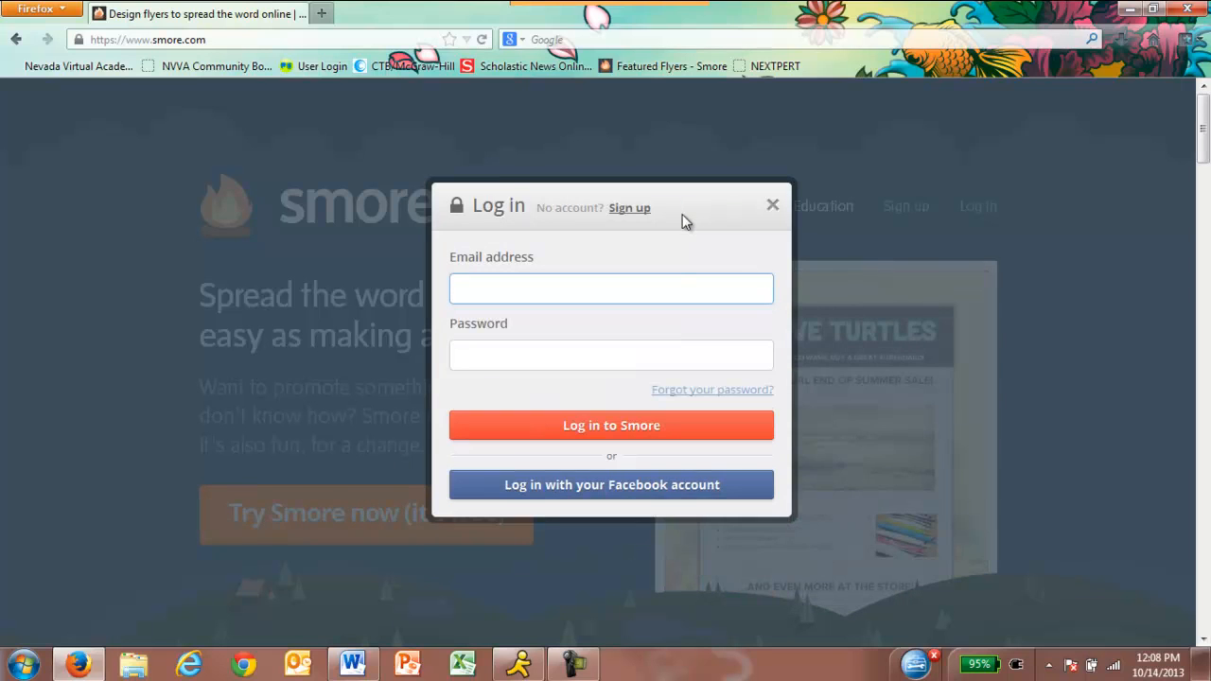
left_click(626, 494)
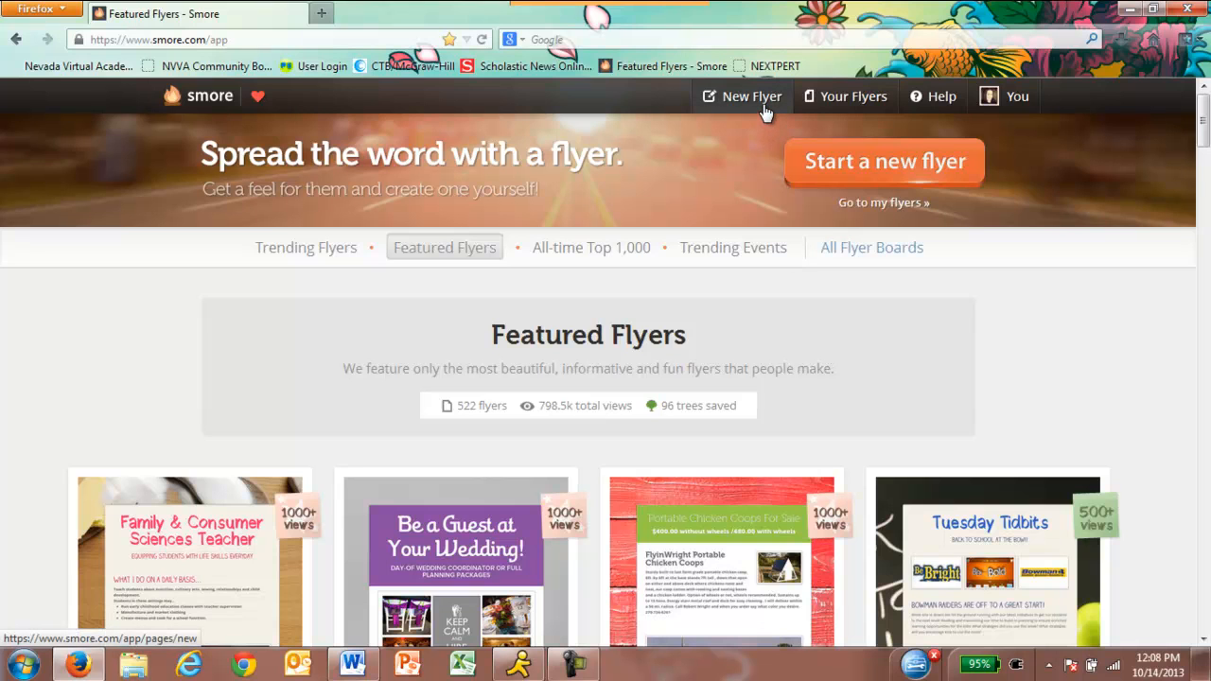
left_click(844, 186)
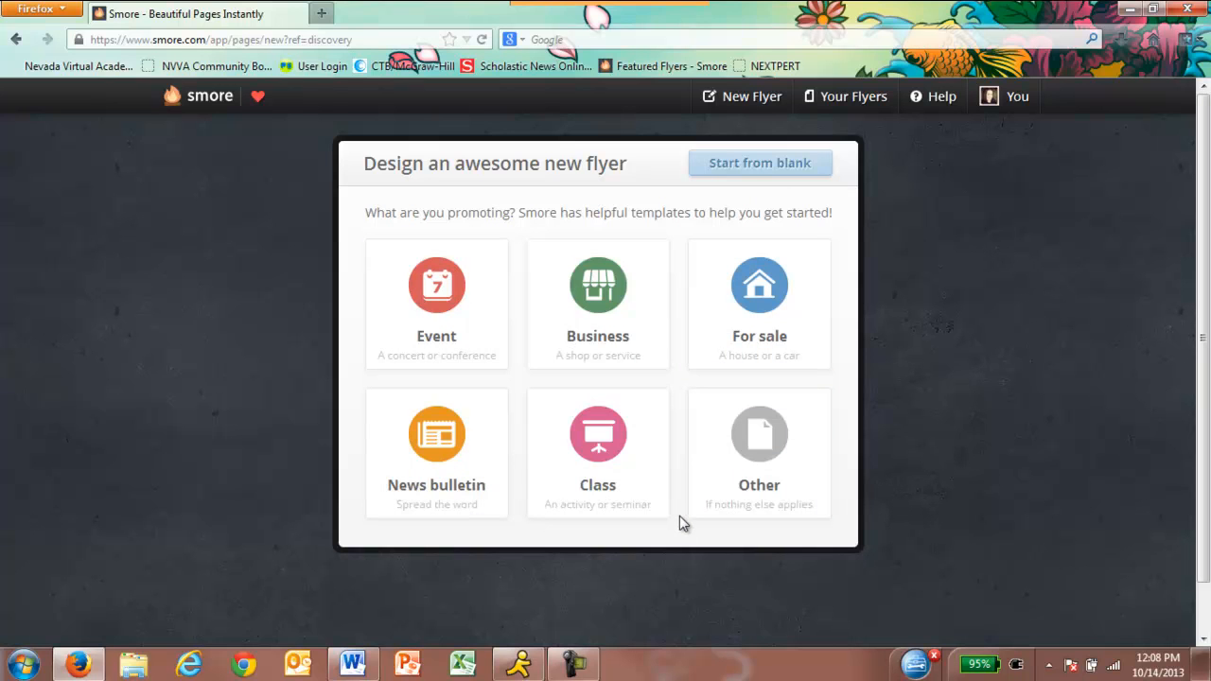
left_click(813, 172)
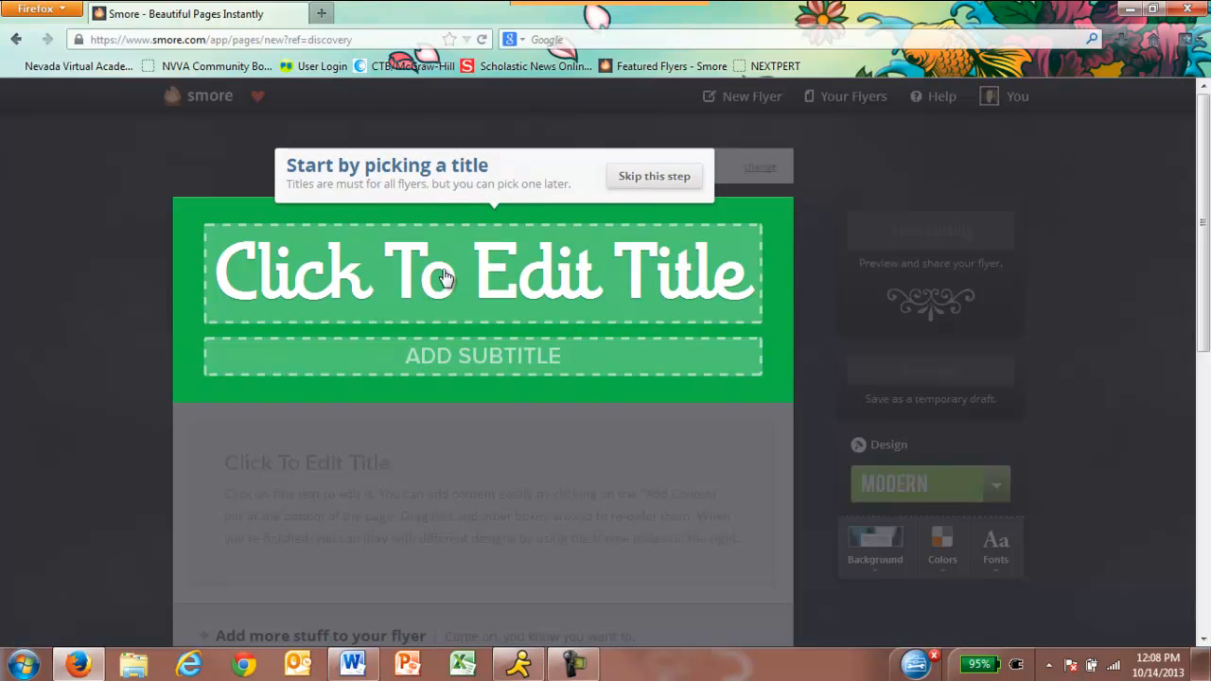
Step: Set the flyer's title to "Mae Jemison" and its subtitle to "Space Star"
left_click(445, 276)
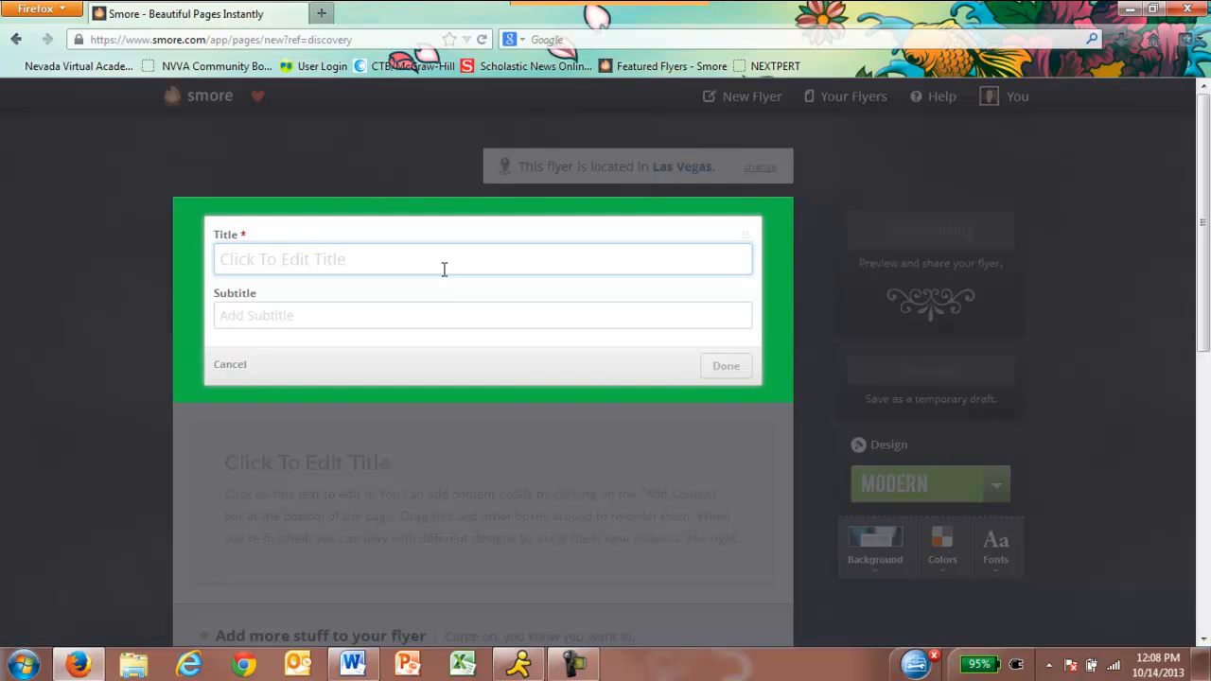
type("Mae")
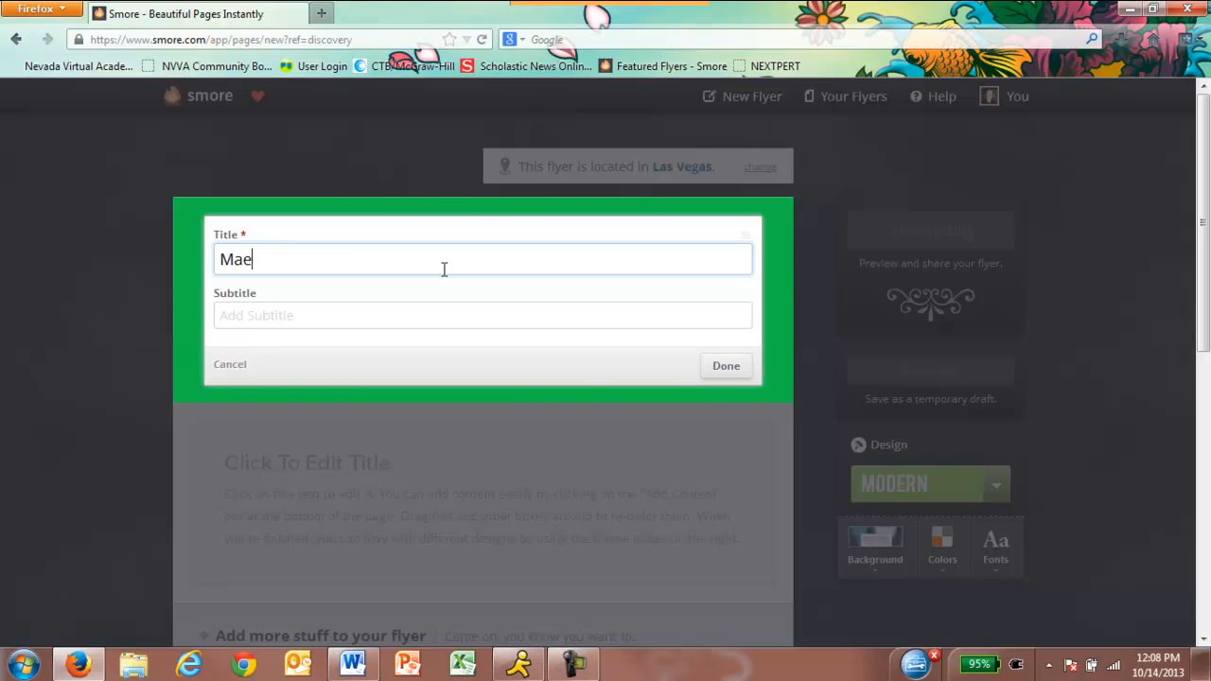
type(" Jemison")
left_click(432, 316)
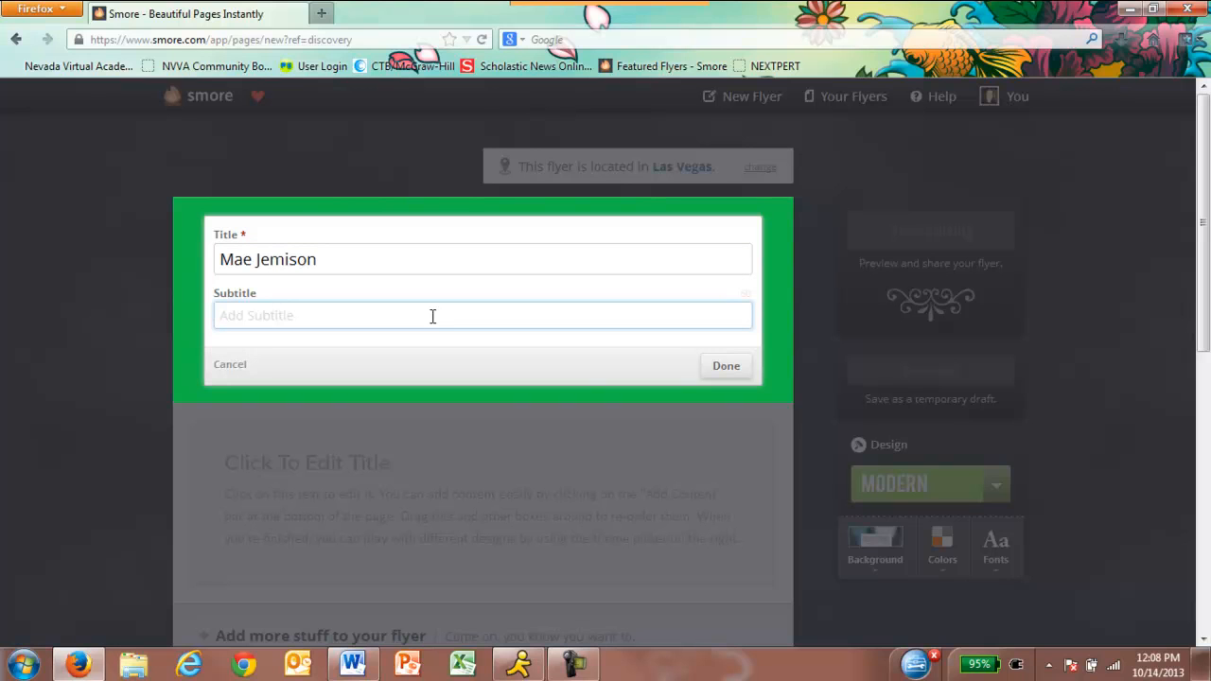
type("Space Star")
left_click(735, 369)
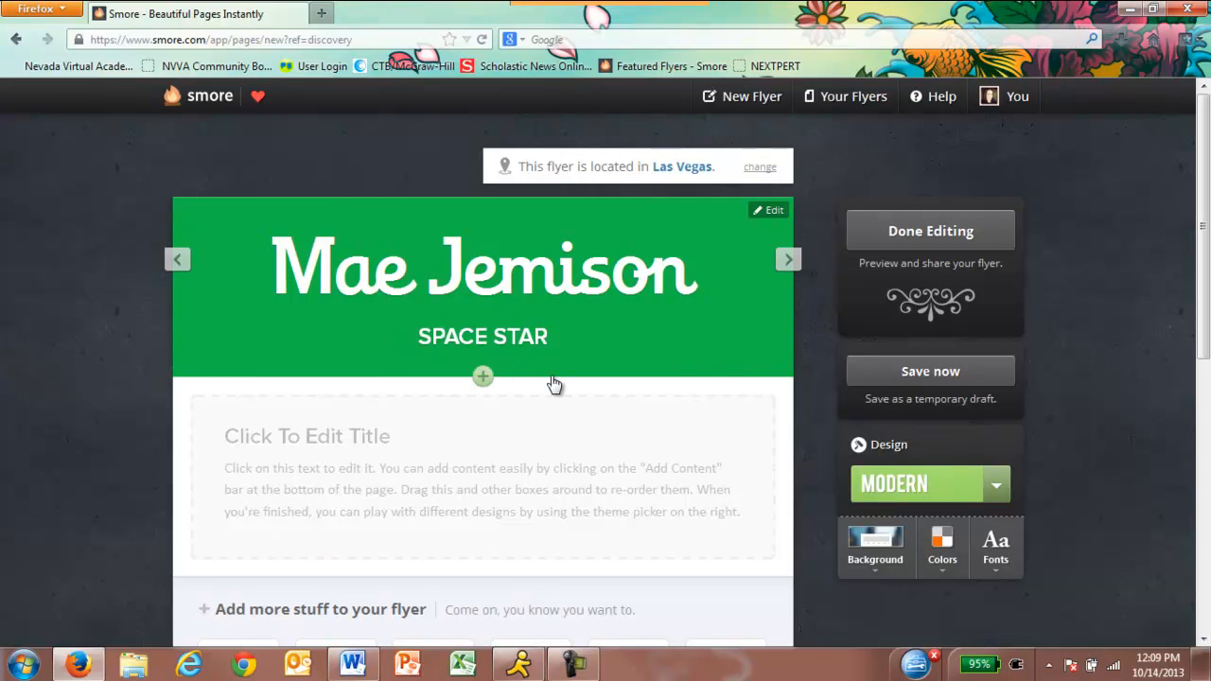
left_click_drag(1206, 222, 1205, 299)
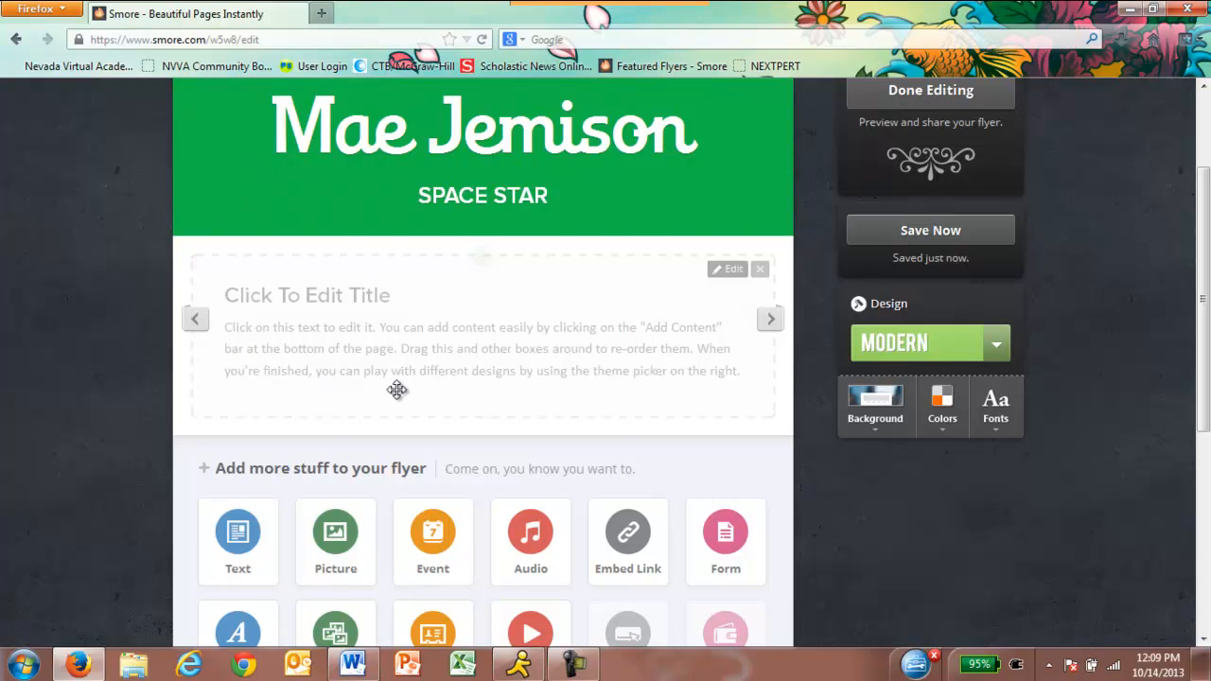
left_click(361, 295)
left_click(232, 483)
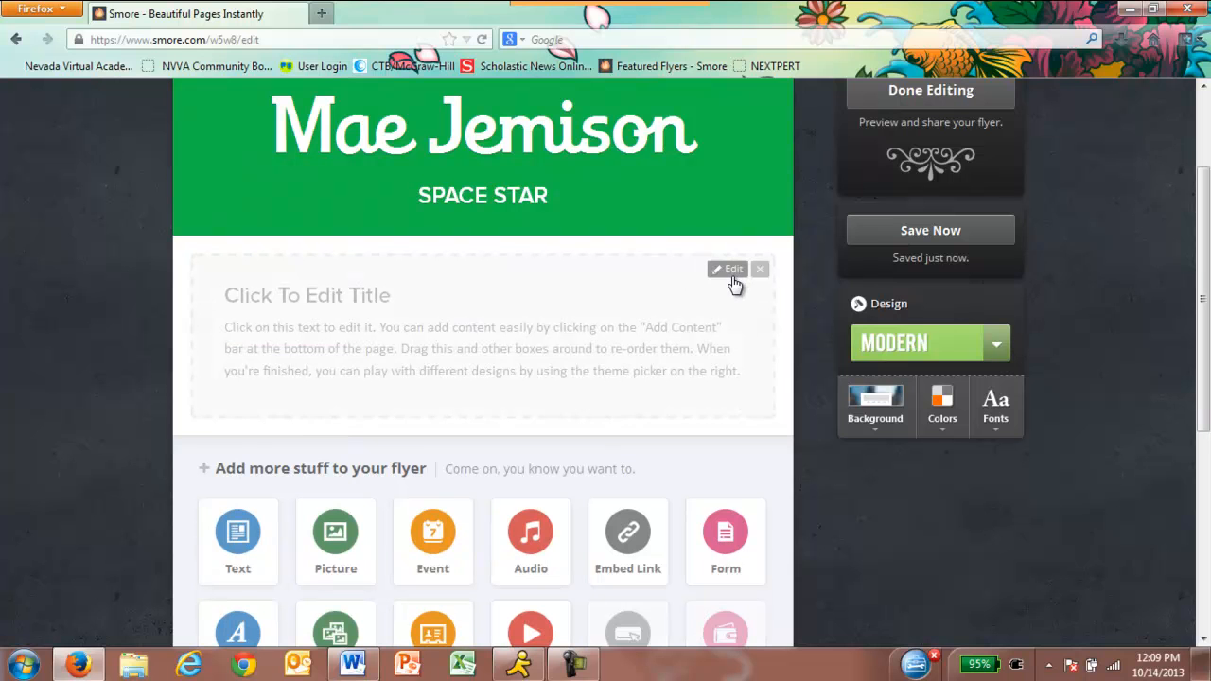
left_click(730, 270)
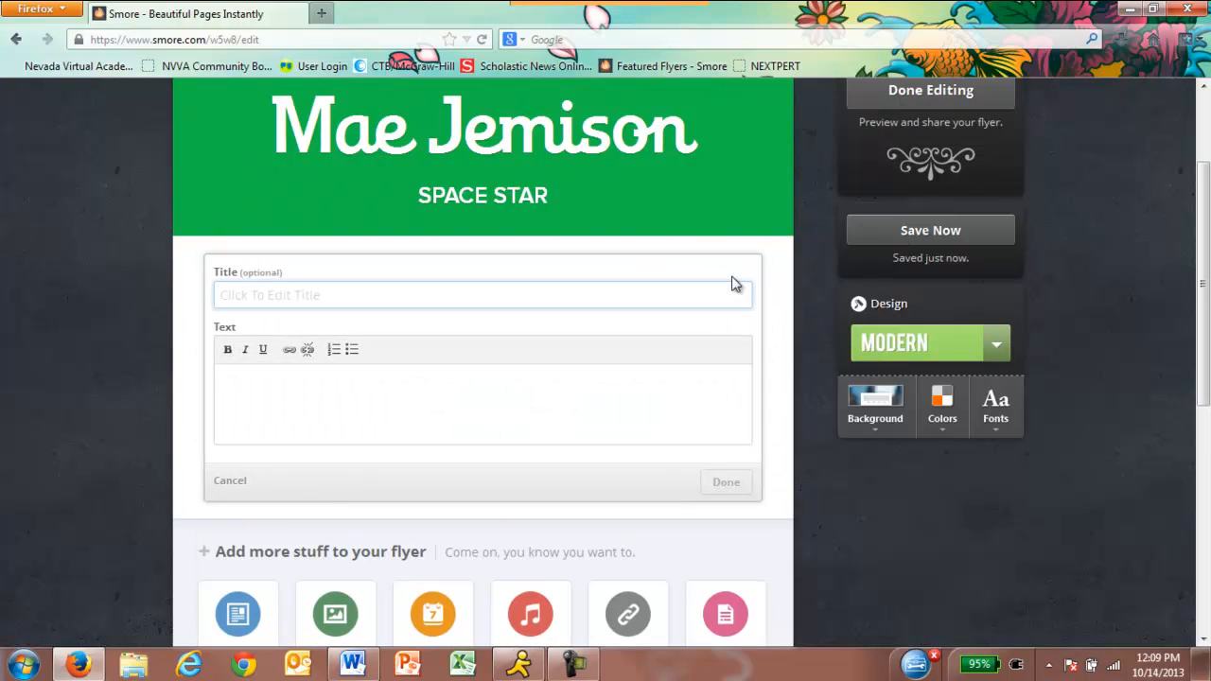
left_click(230, 481)
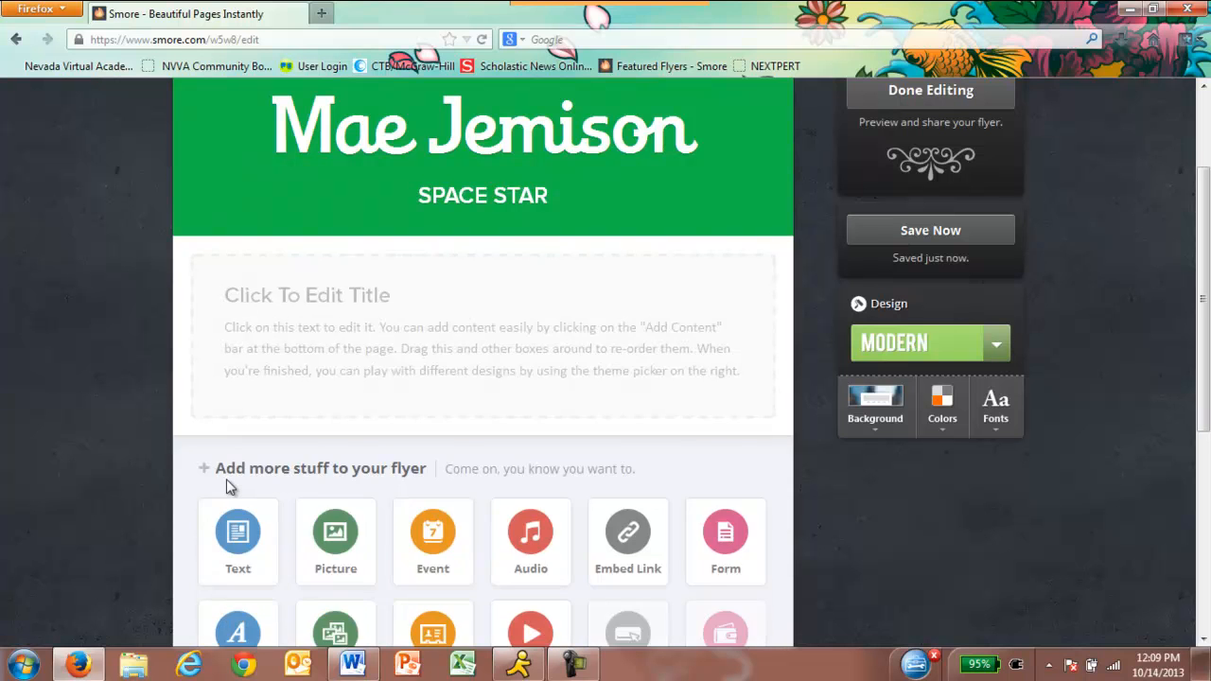
Step: Remove the empty placeholder text block below the flyer's heading
mouse_move(674, 305)
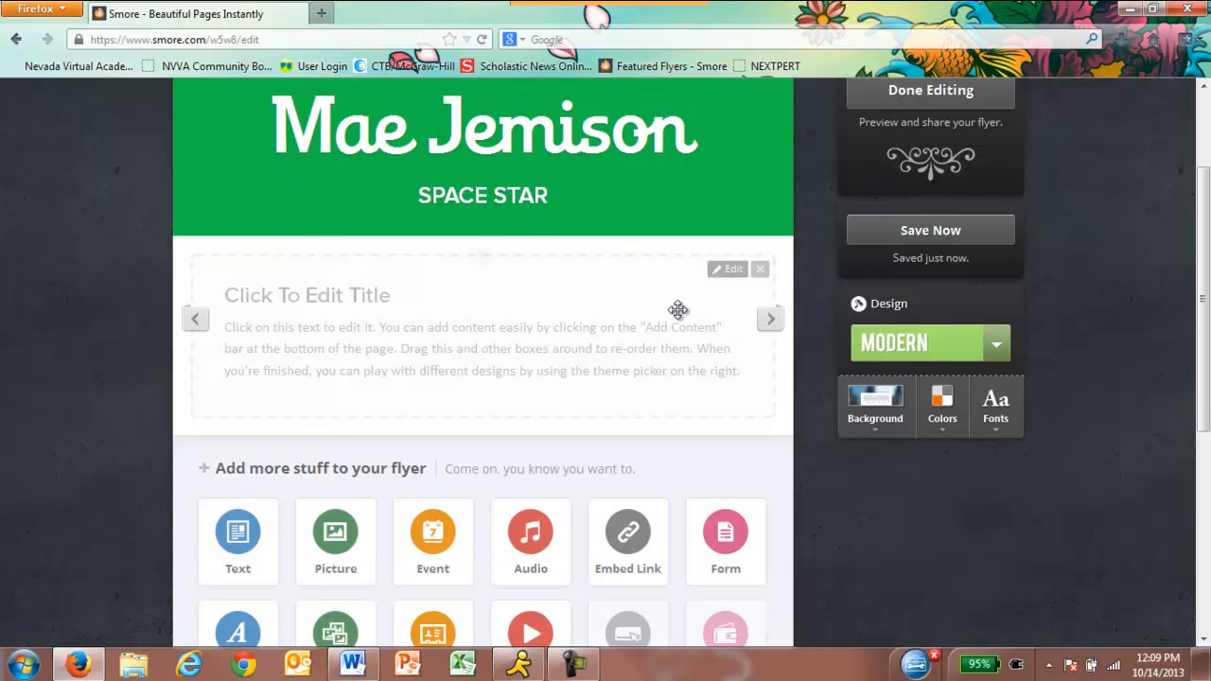
left_click(761, 271)
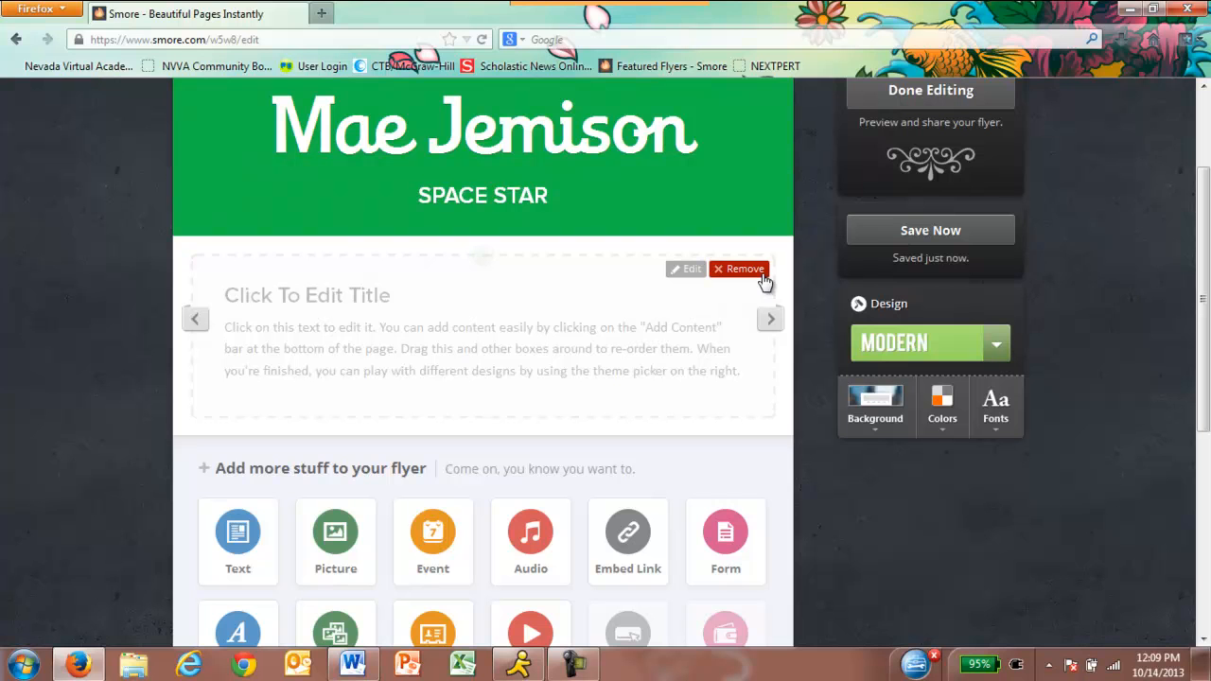
left_click(745, 271)
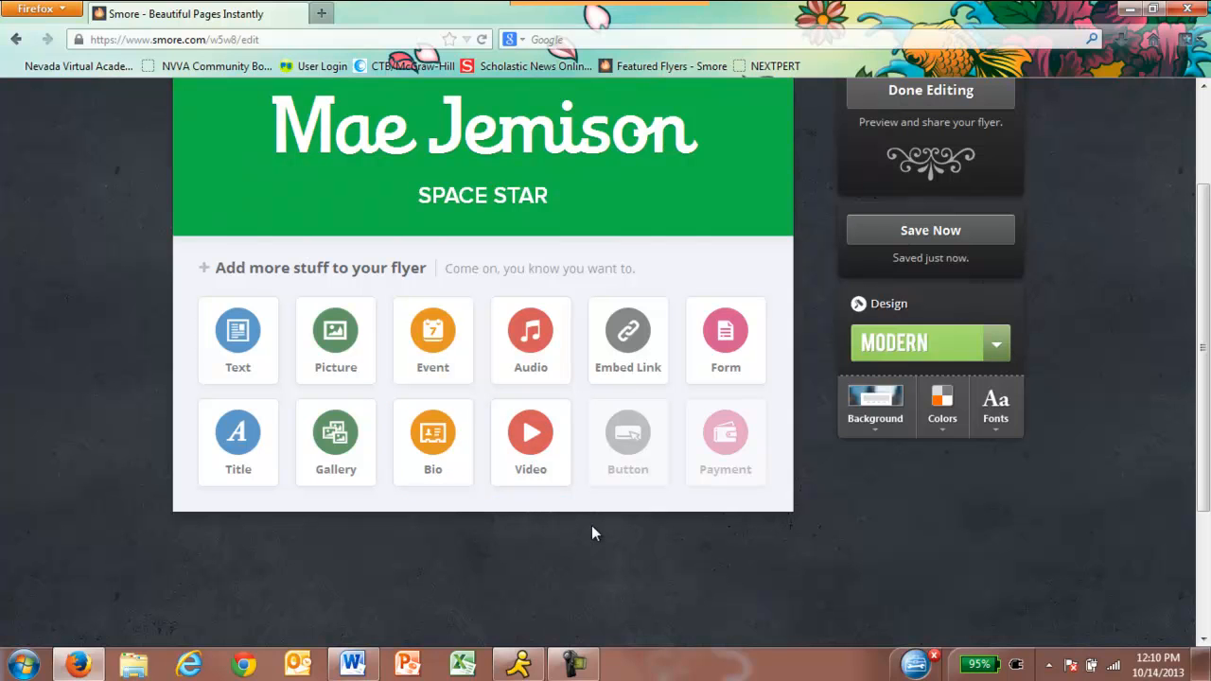
Step: Start adding a video to the flyer, and search YouTube for "mae jemison" in a new browser tab
left_click(551, 481)
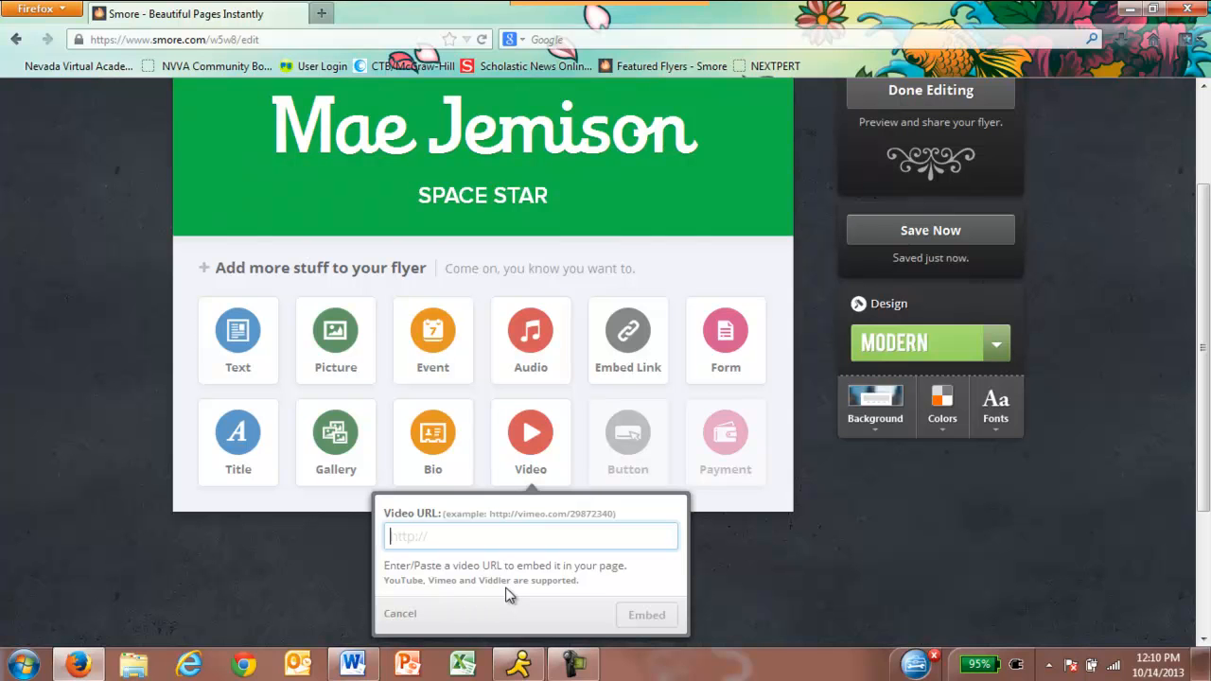
left_click(322, 15)
type("www.youtube.c")
key("Return")
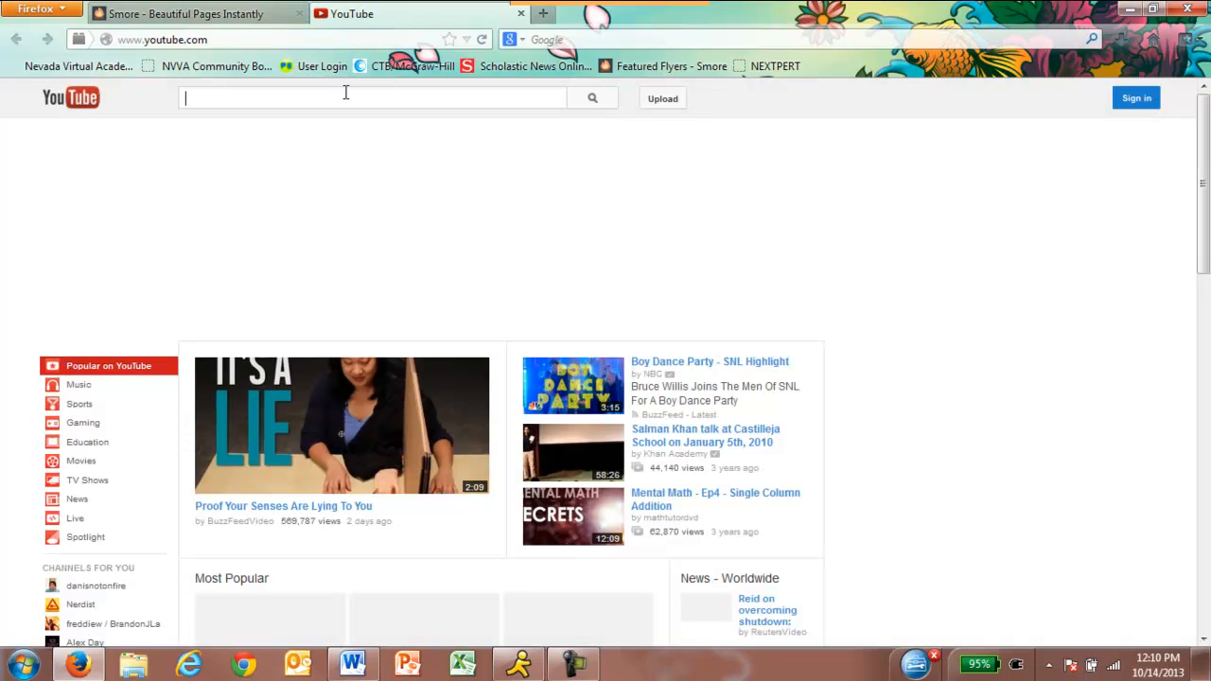
type("mae jemison")
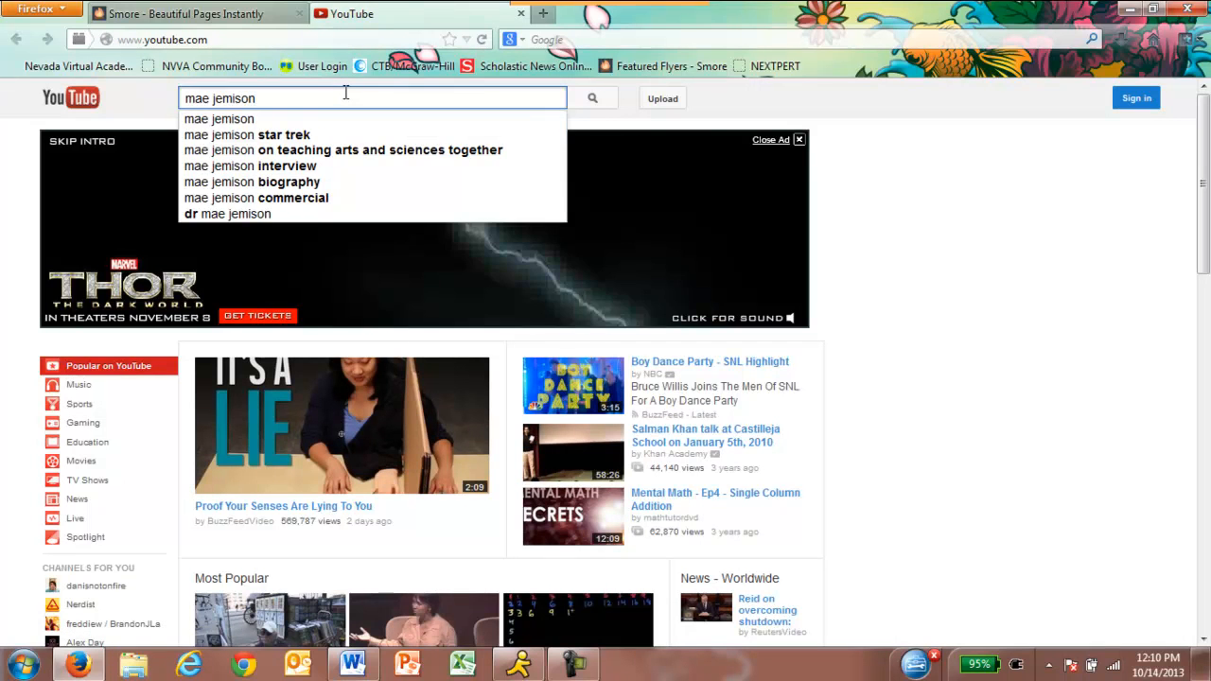
key("Return")
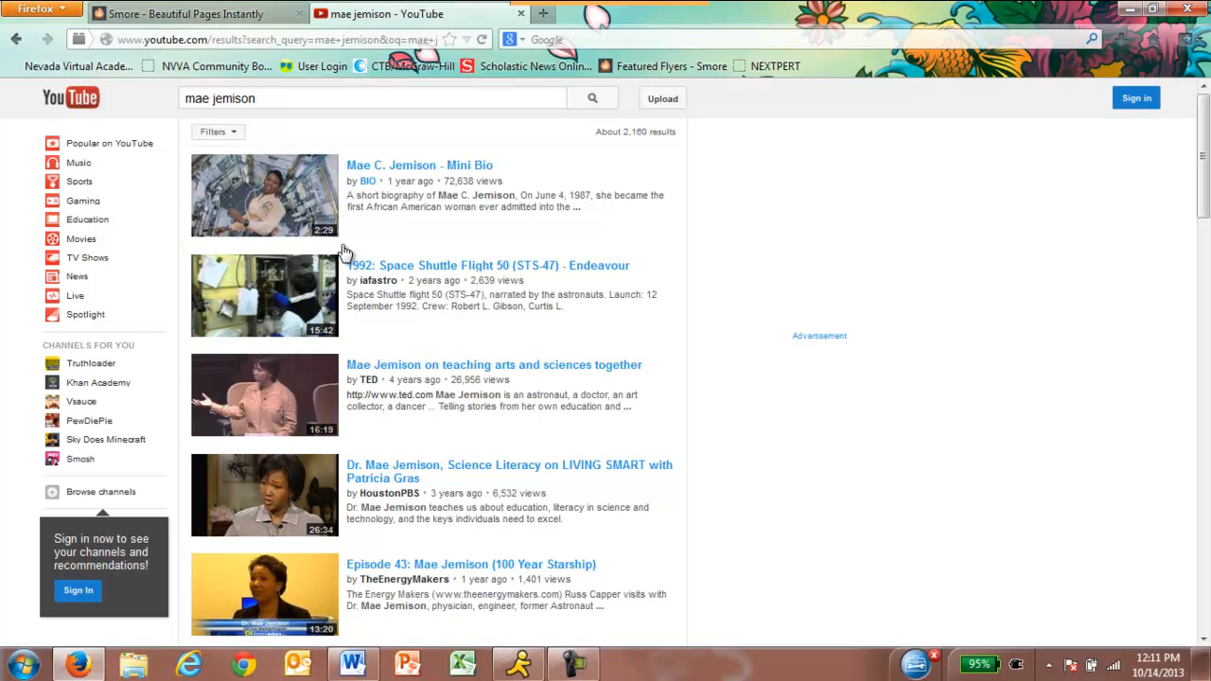
Step: Open the video "Americans In Focus: Dr. Mae Jemison" from the search results and copy its web address
scroll(414, 255, "down", 2)
scroll(413, 256, "down", 8)
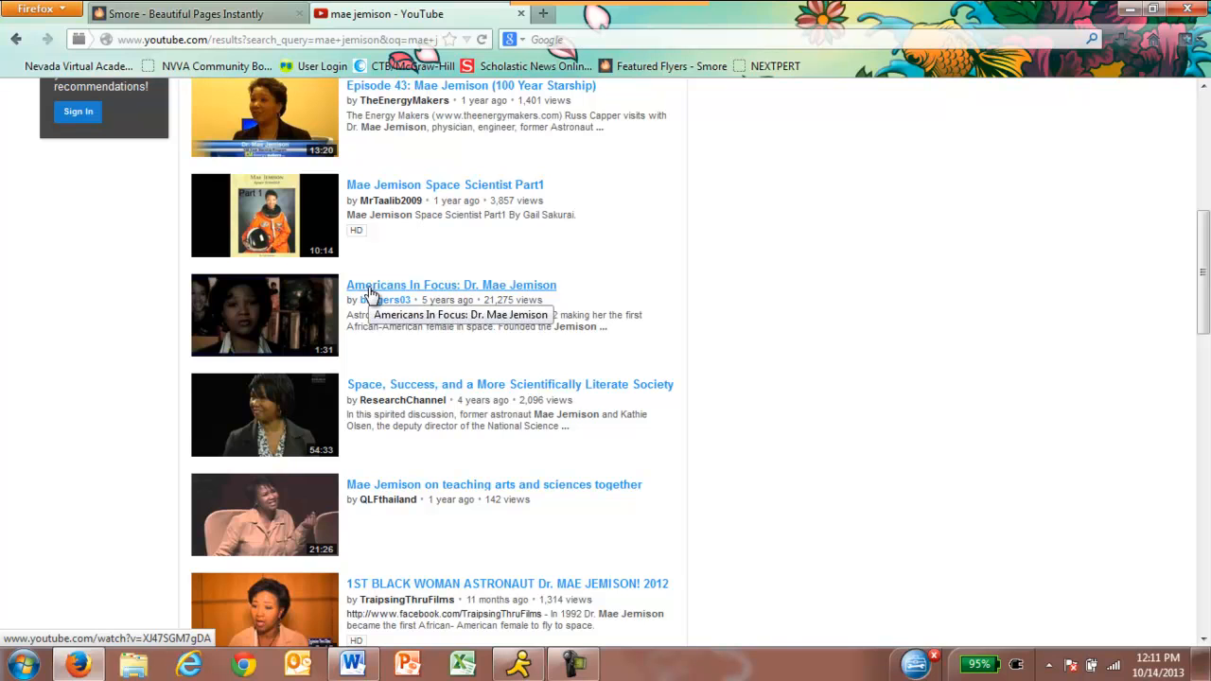
left_click(370, 290)
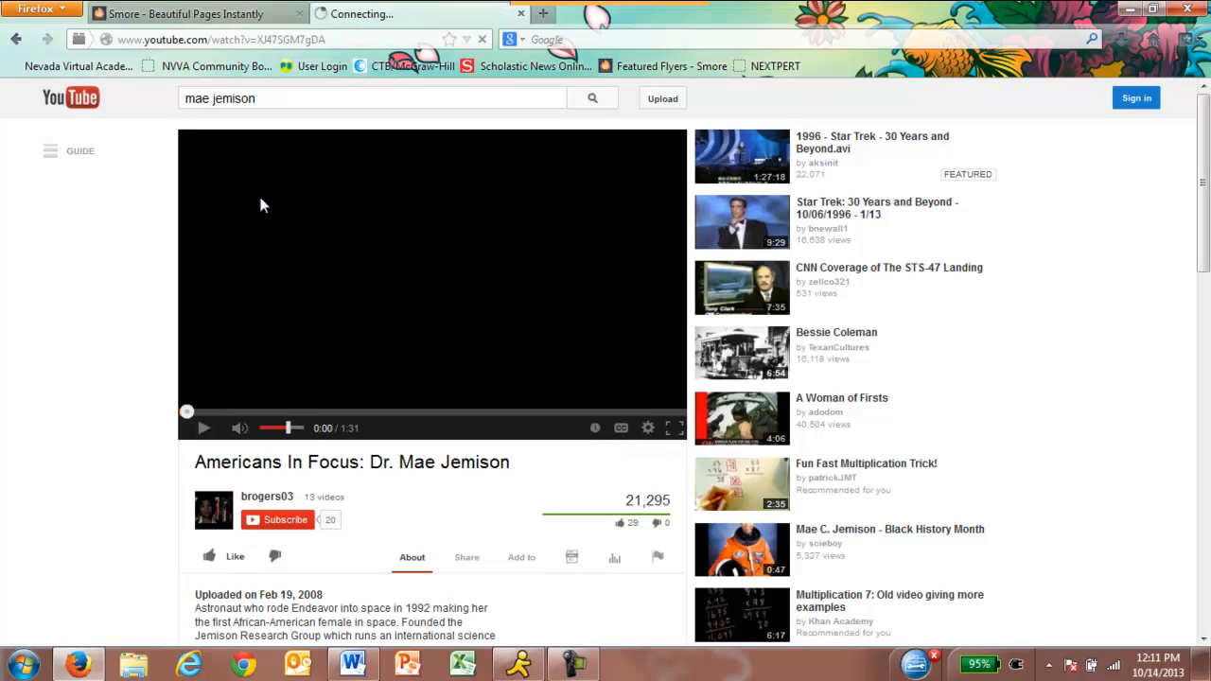
left_click(303, 40)
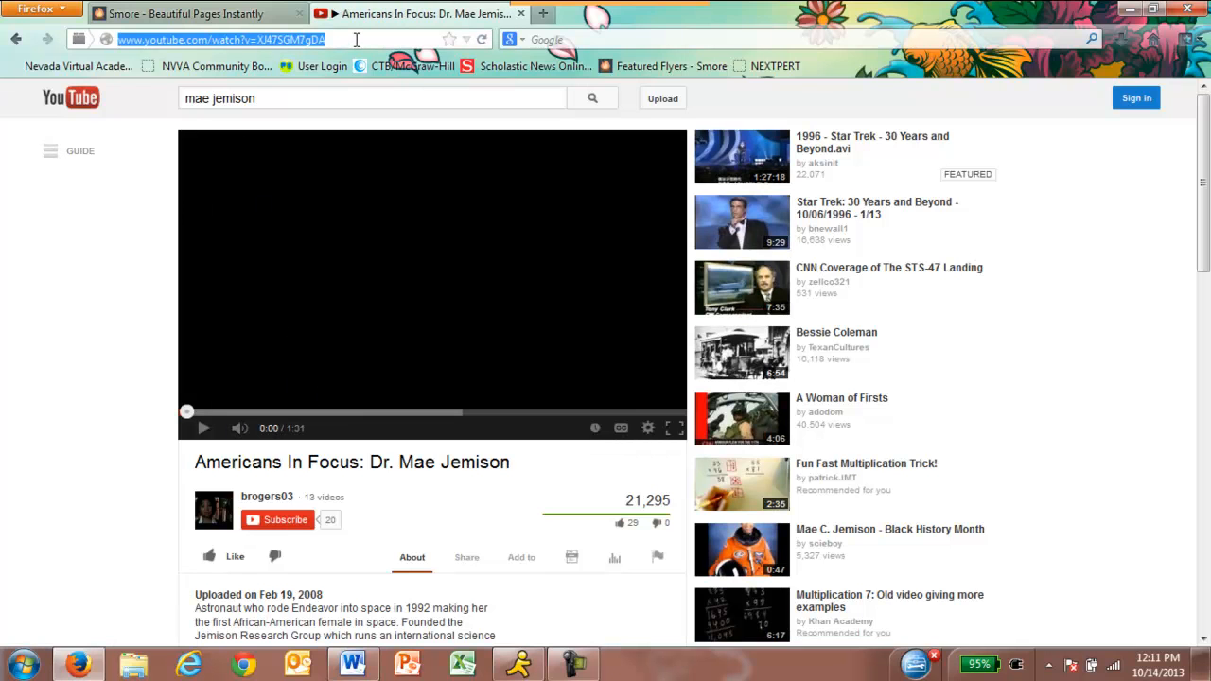
right_click(266, 42)
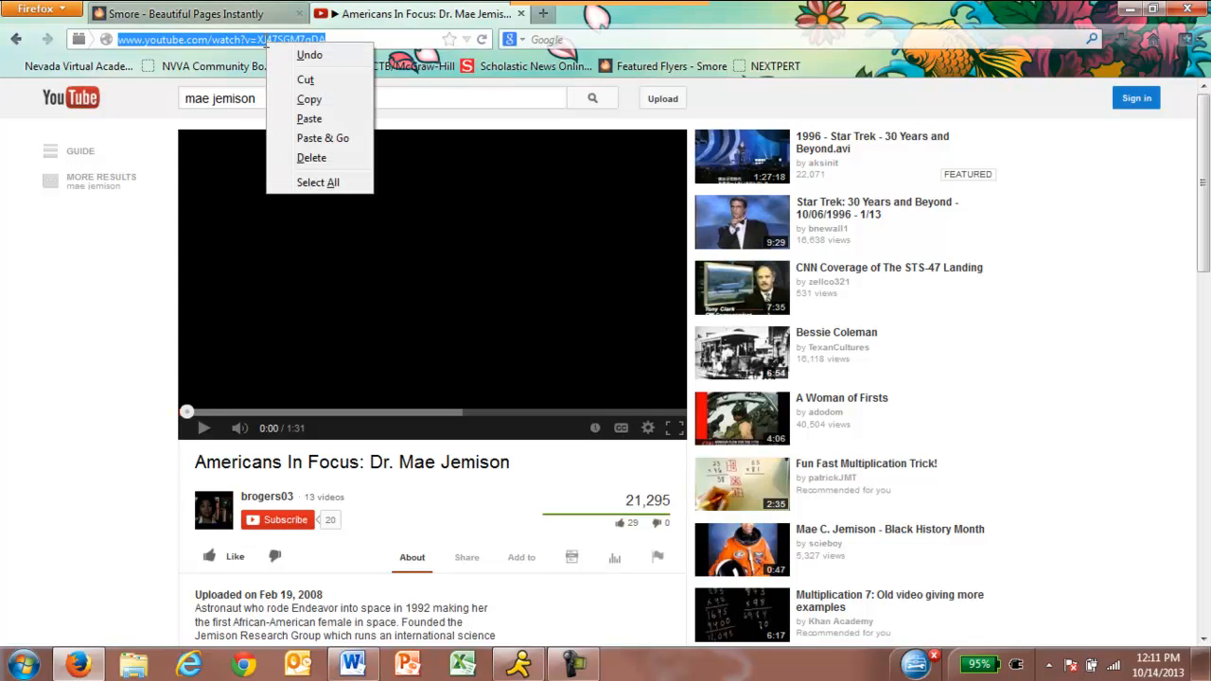
left_click(308, 98)
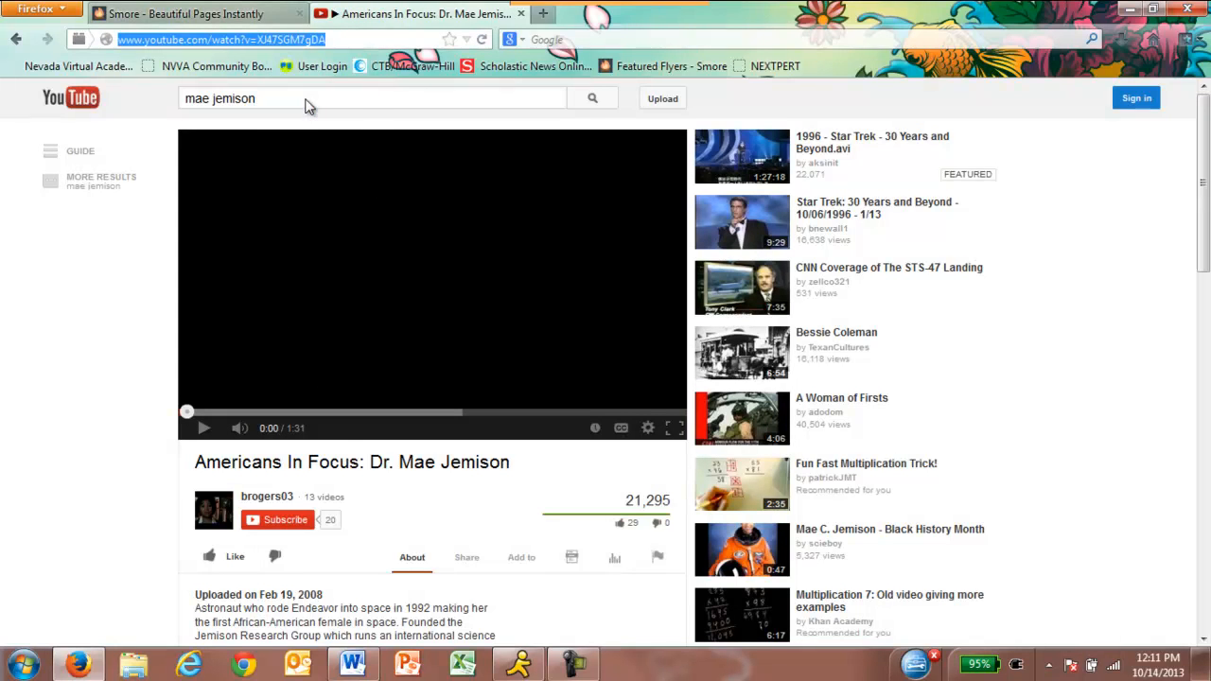
Step: Return to the Smore flyer and embed the video using the copied YouTube address
left_click(237, 14)
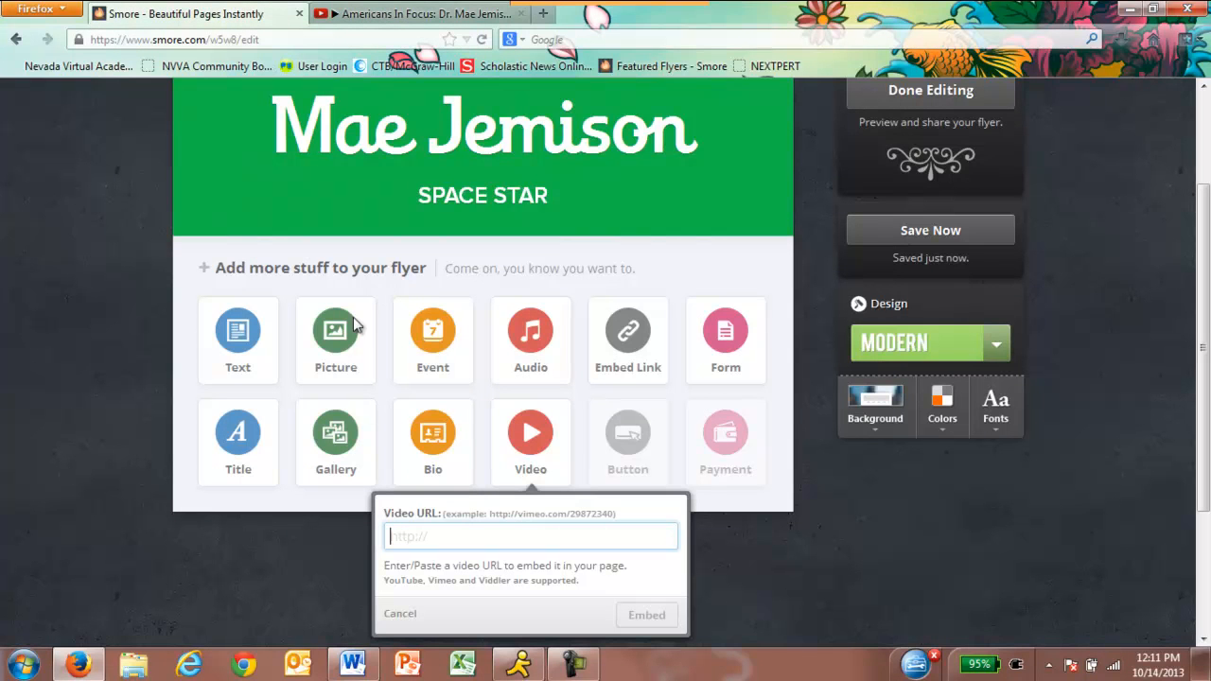
right_click(424, 537)
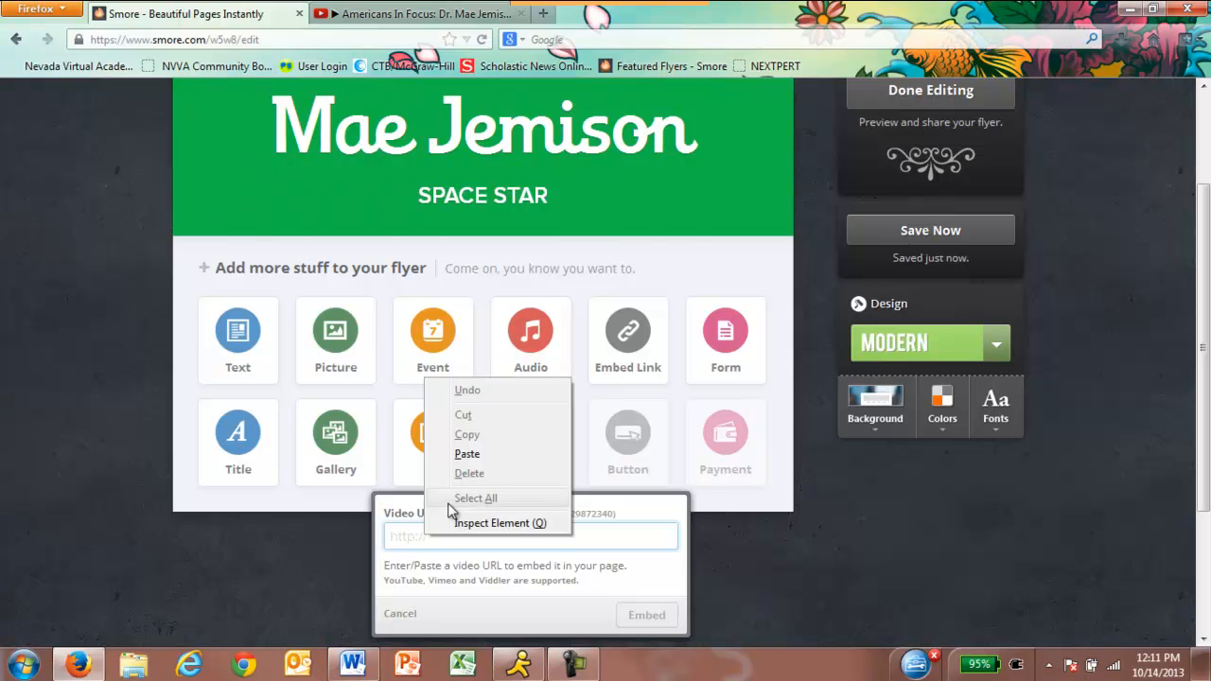
left_click(467, 454)
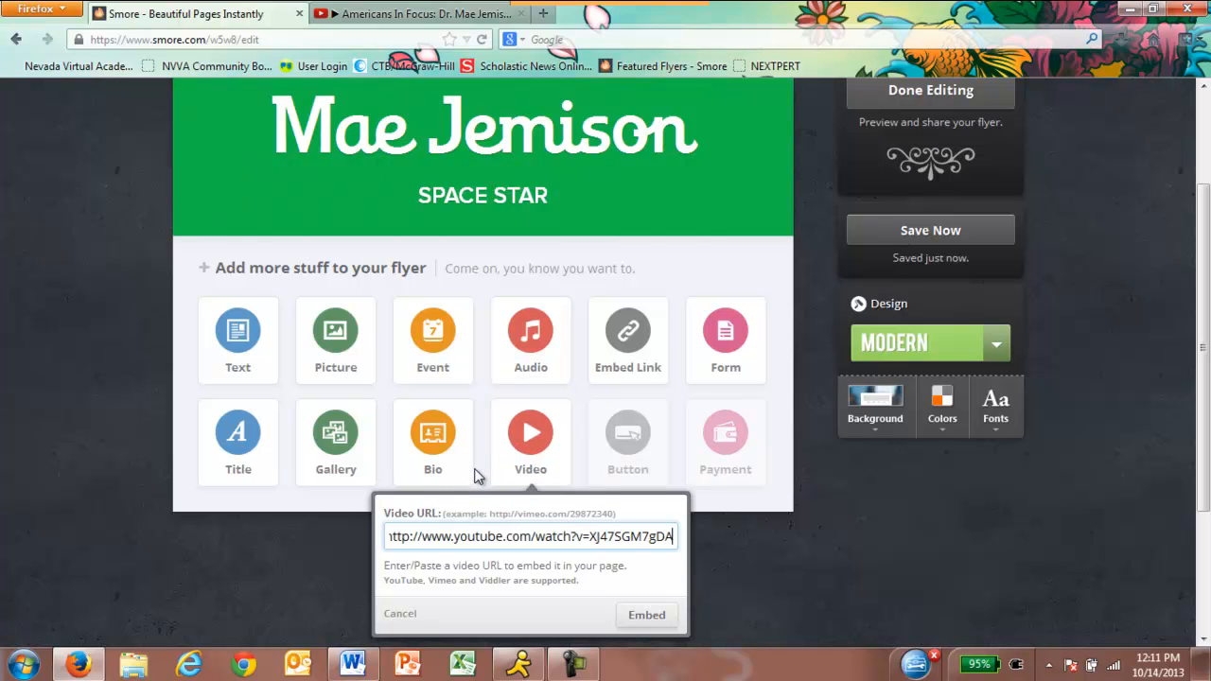
left_click(647, 616)
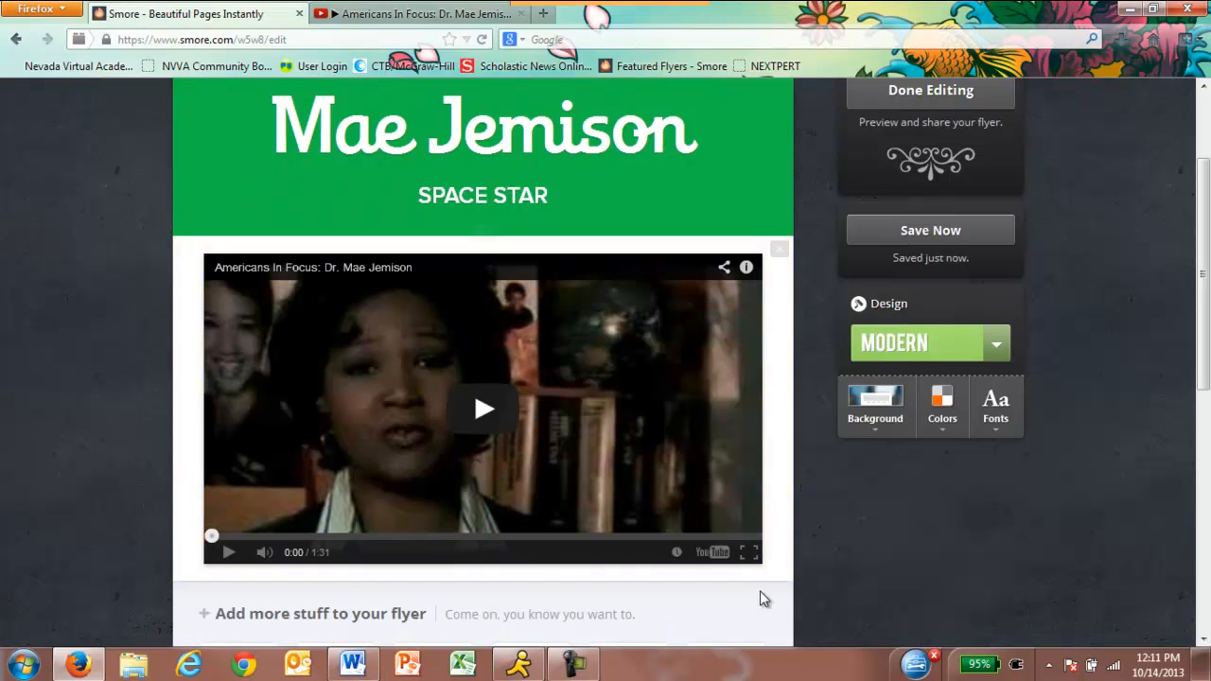
scroll(830, 564, "down", 4)
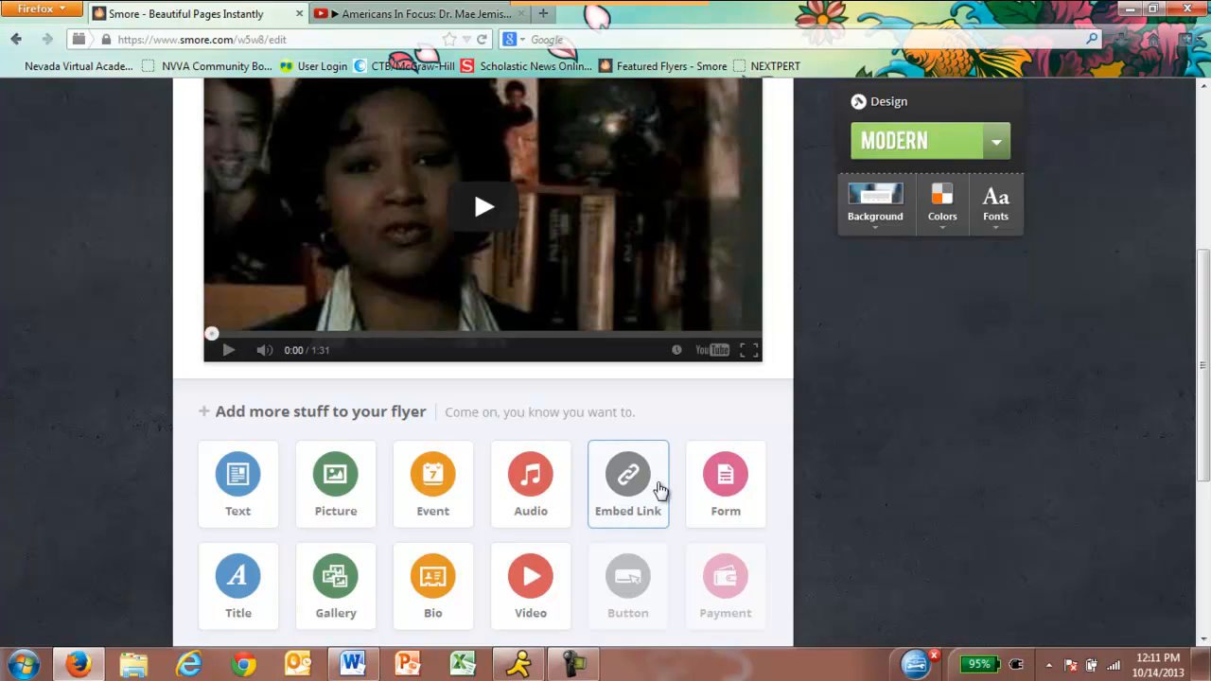
left_click(431, 15)
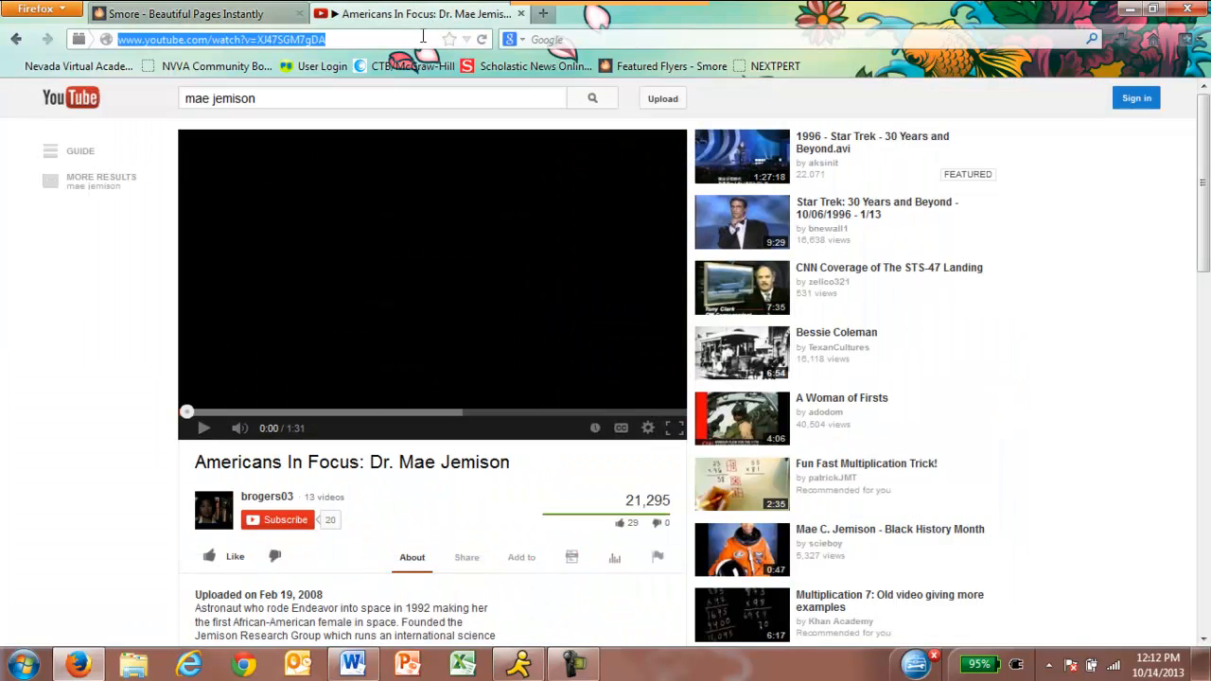
type("www.google.com")
key("Return")
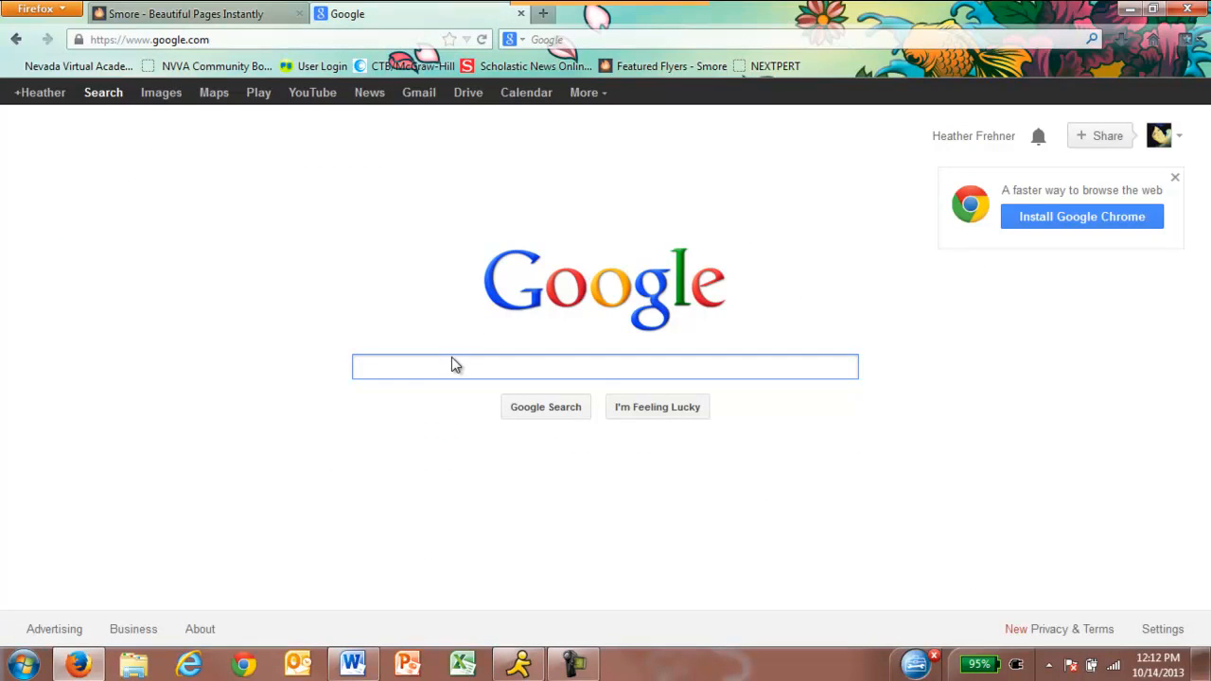
type("spaceship endeavo")
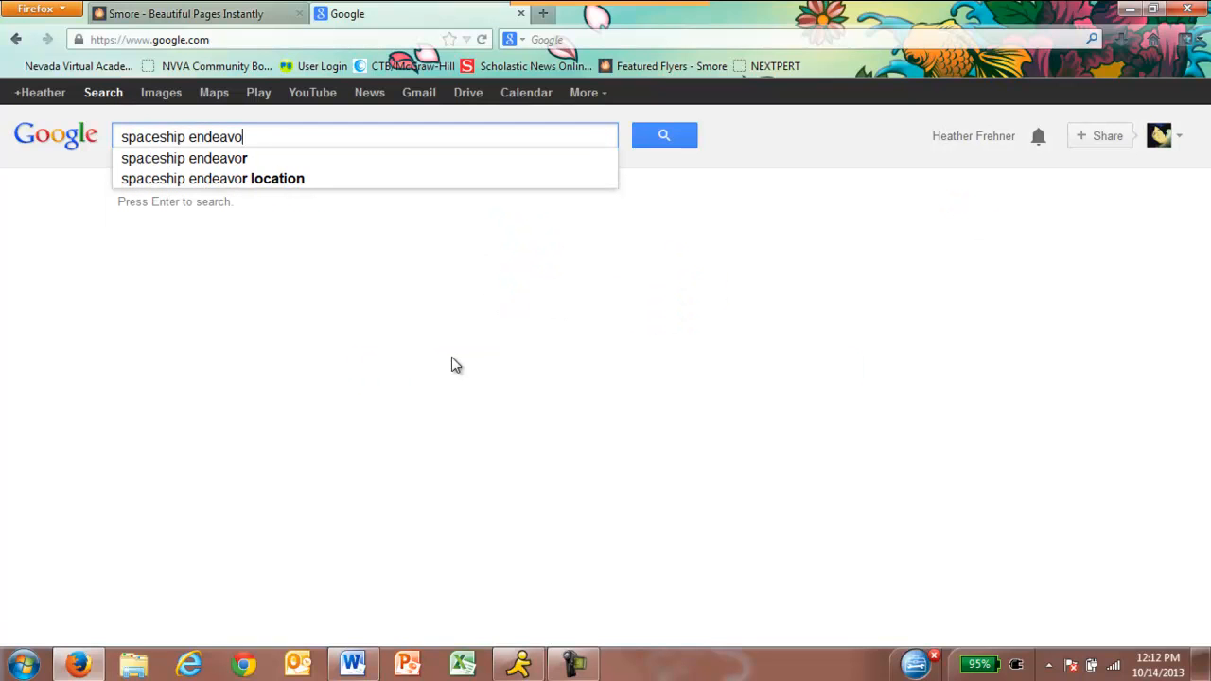
type("r")
key("Return")
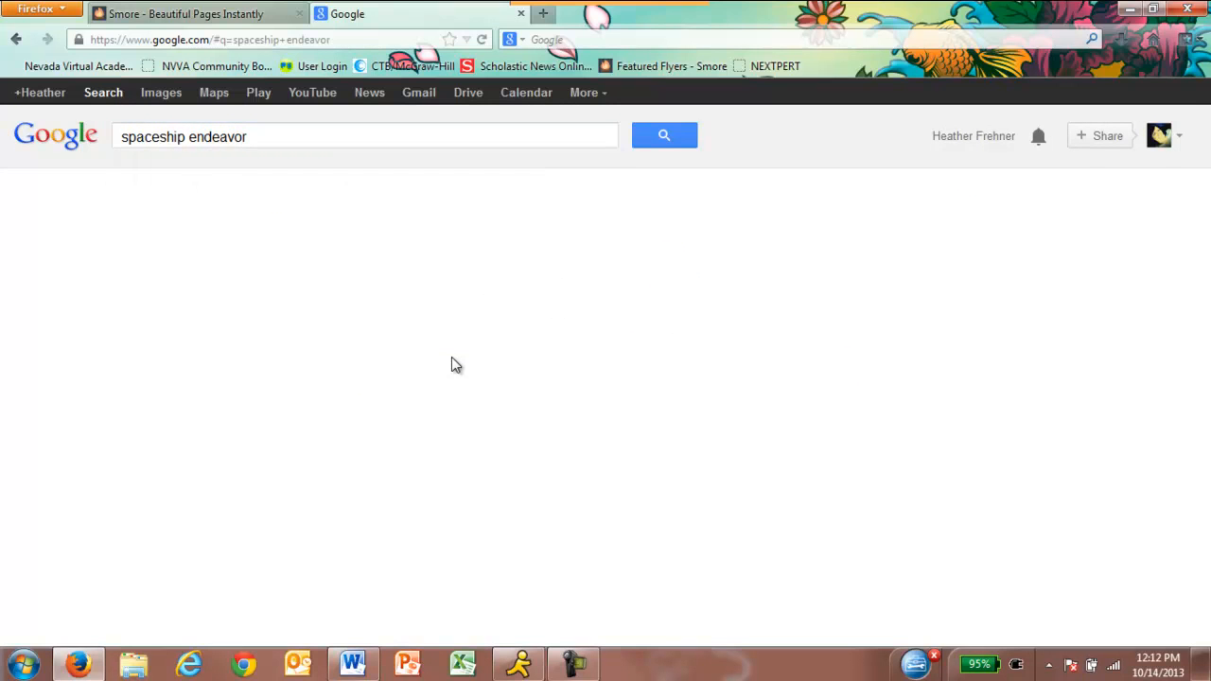
left_click(166, 98)
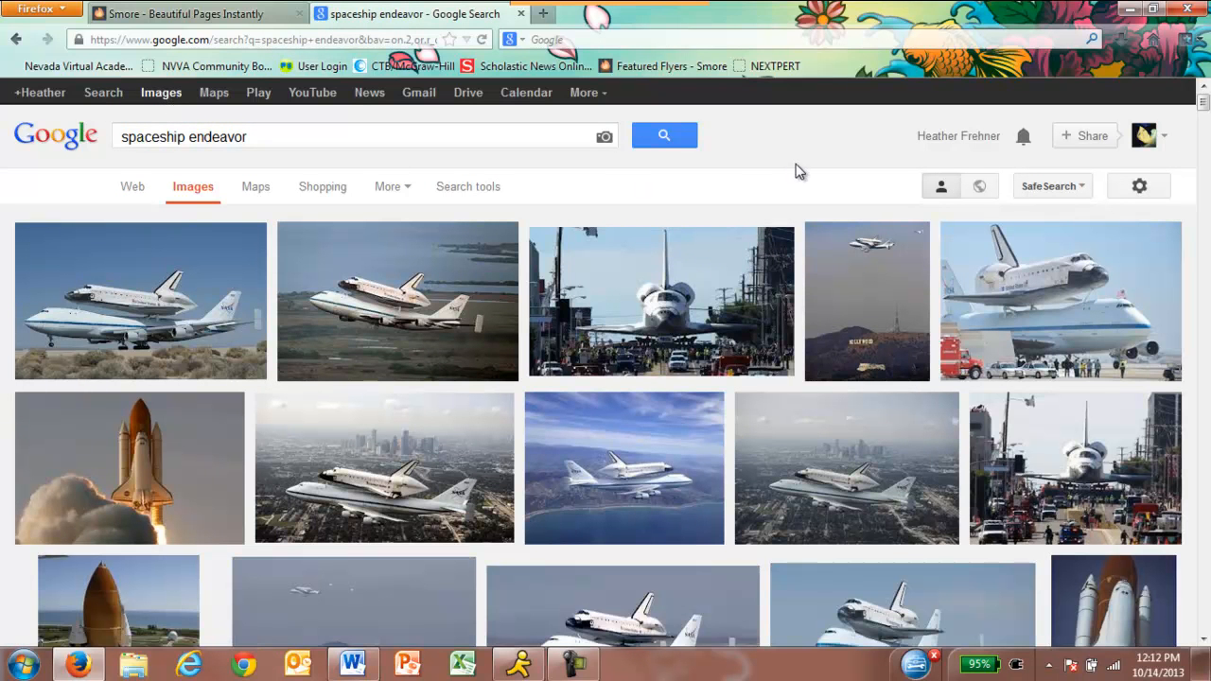
Step: Open the bornforgeekdom.com shuttle launch picture from the image results and save it to the desktop from the reduced browser window
scroll(795, 171, "down", 2)
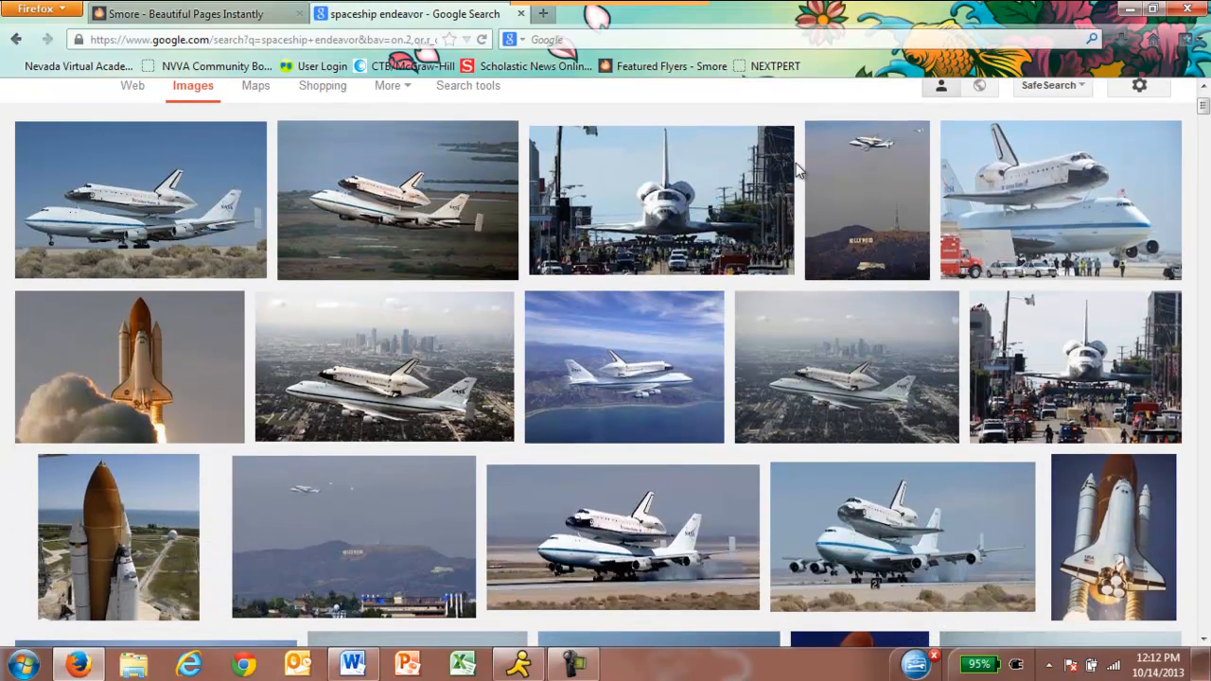
scroll(796, 168, "down", 4)
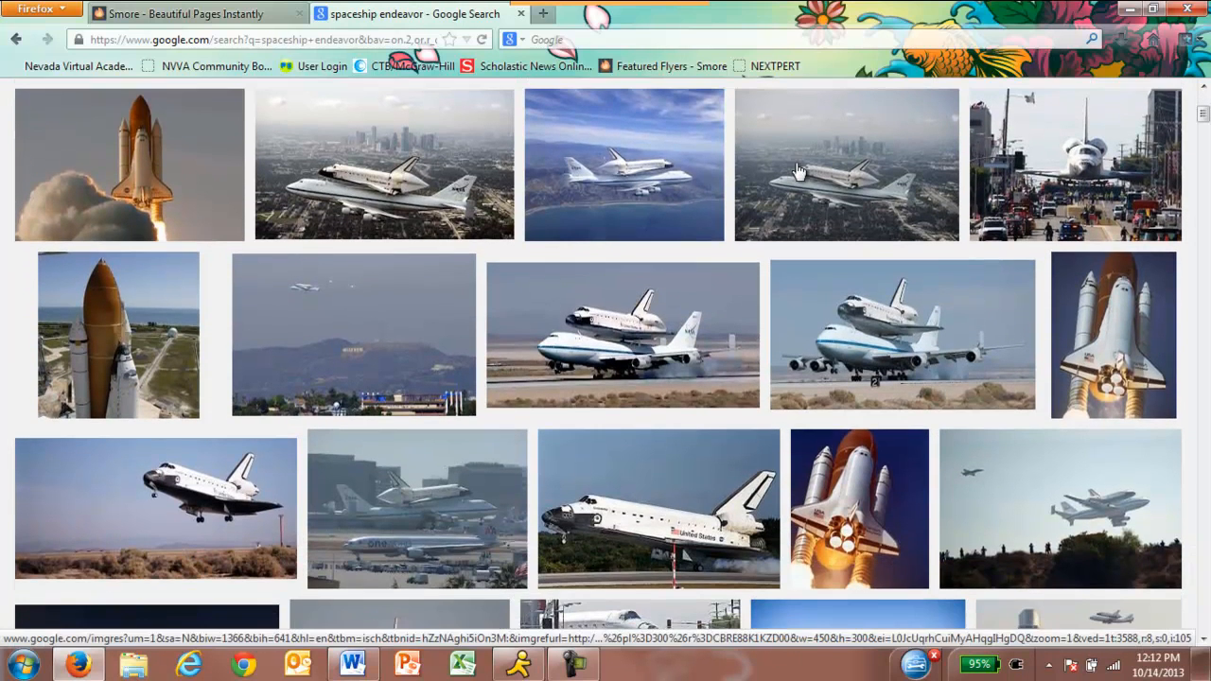
scroll(797, 172, "down", 4)
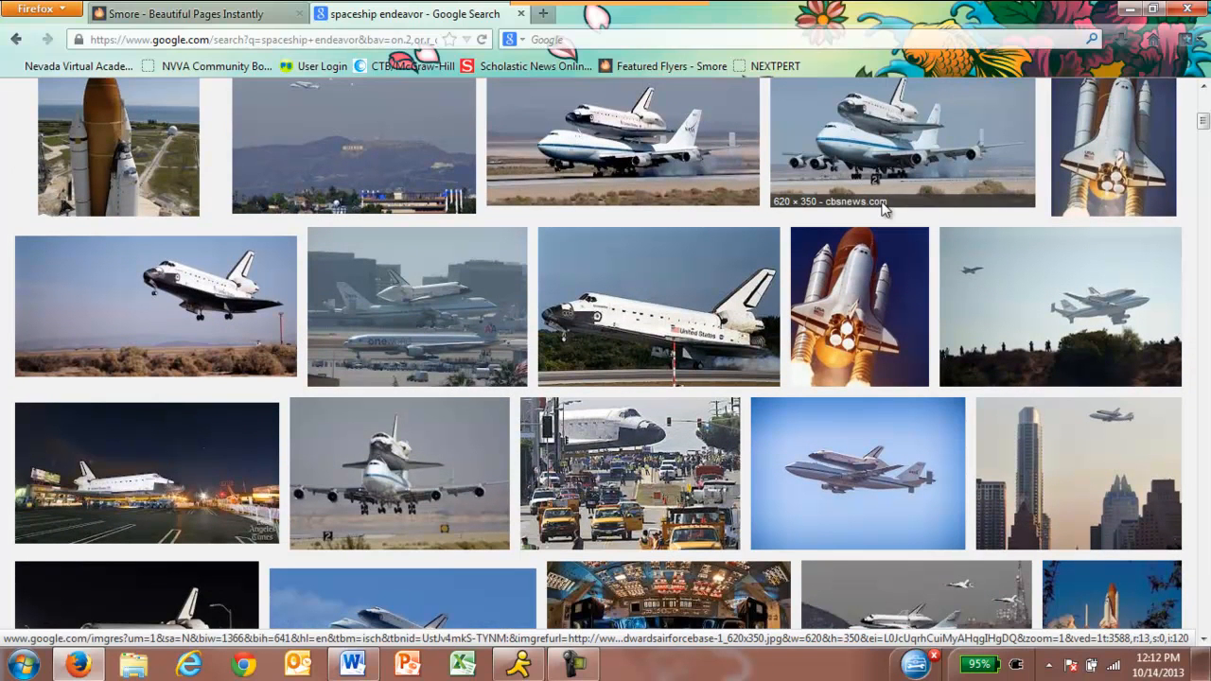
left_click(864, 286)
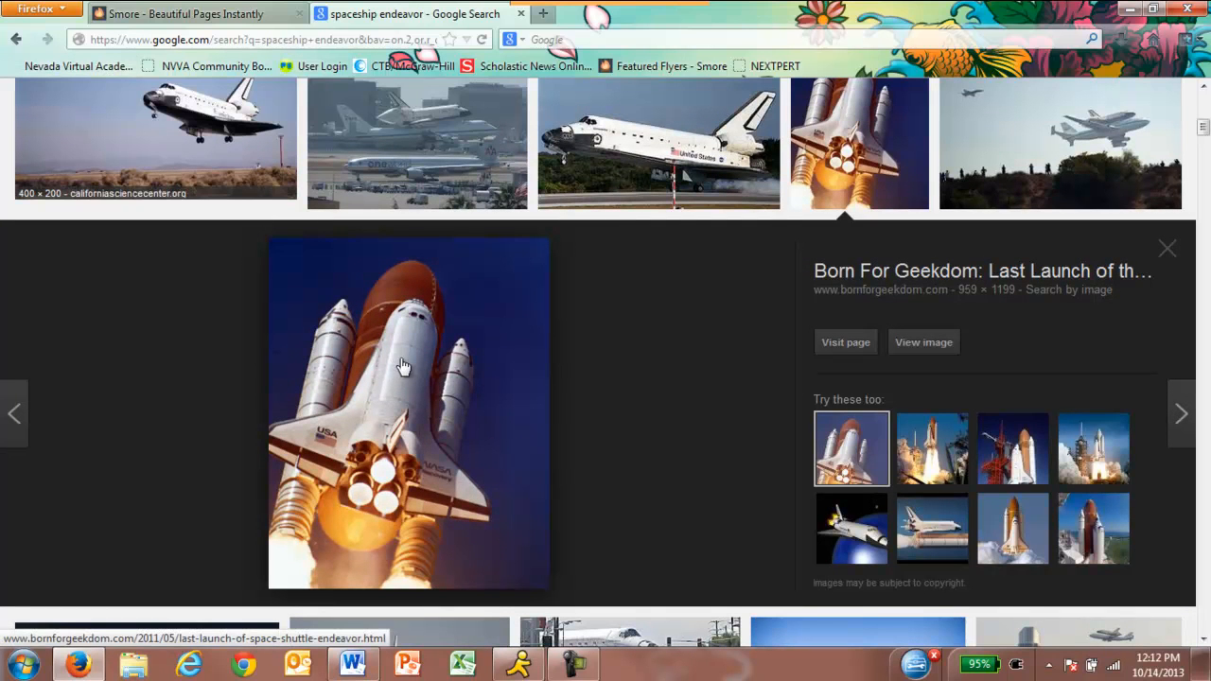
left_click(1151, 8)
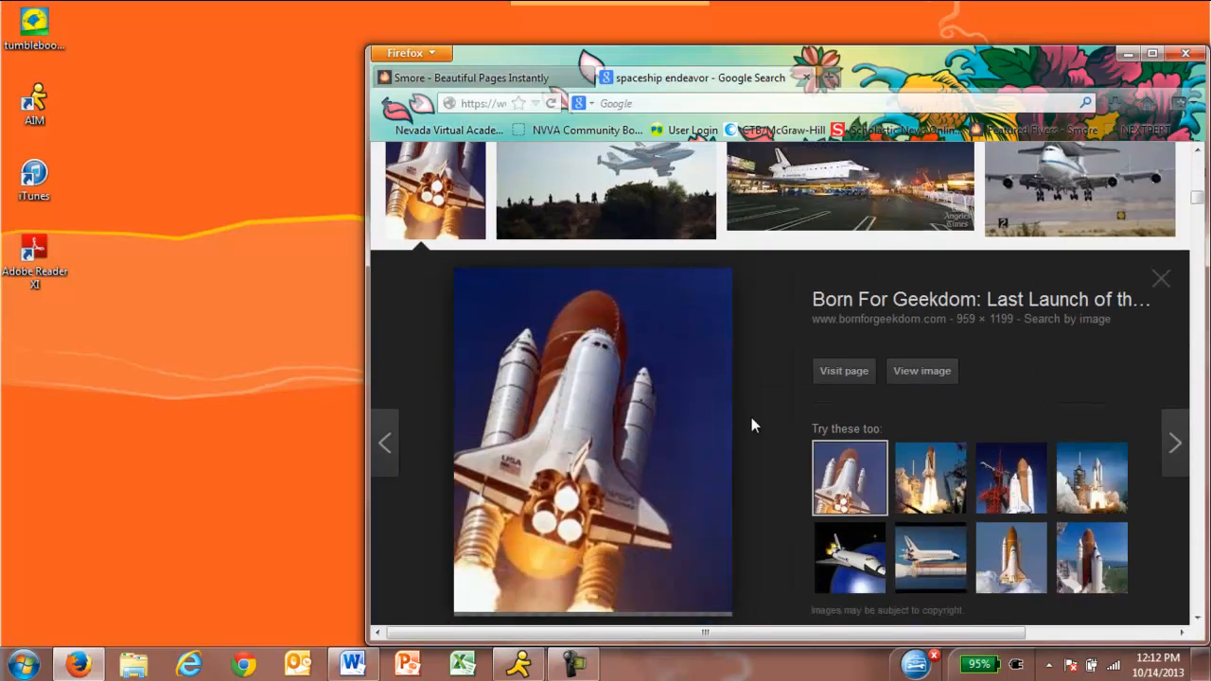
left_click_drag(432, 357, 213, 204)
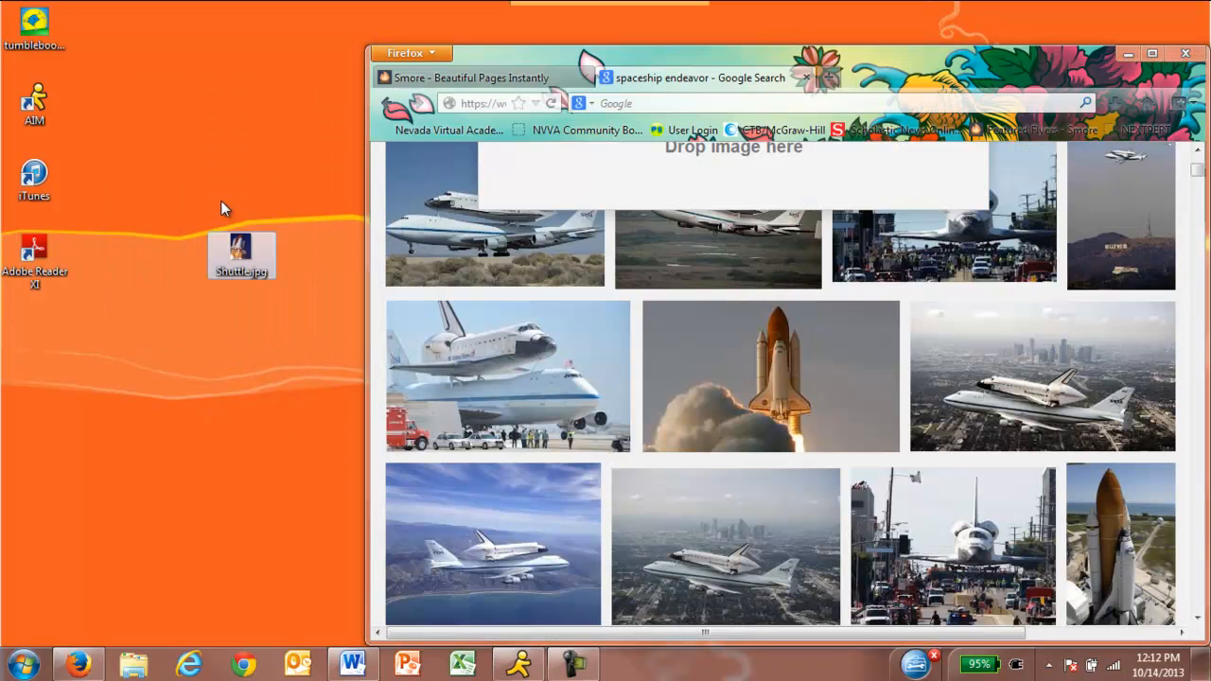
Step: Return to the Smore flyer, add a picture block below the video and fill it with Shuttle.jpg from the desktop
left_click(471, 79)
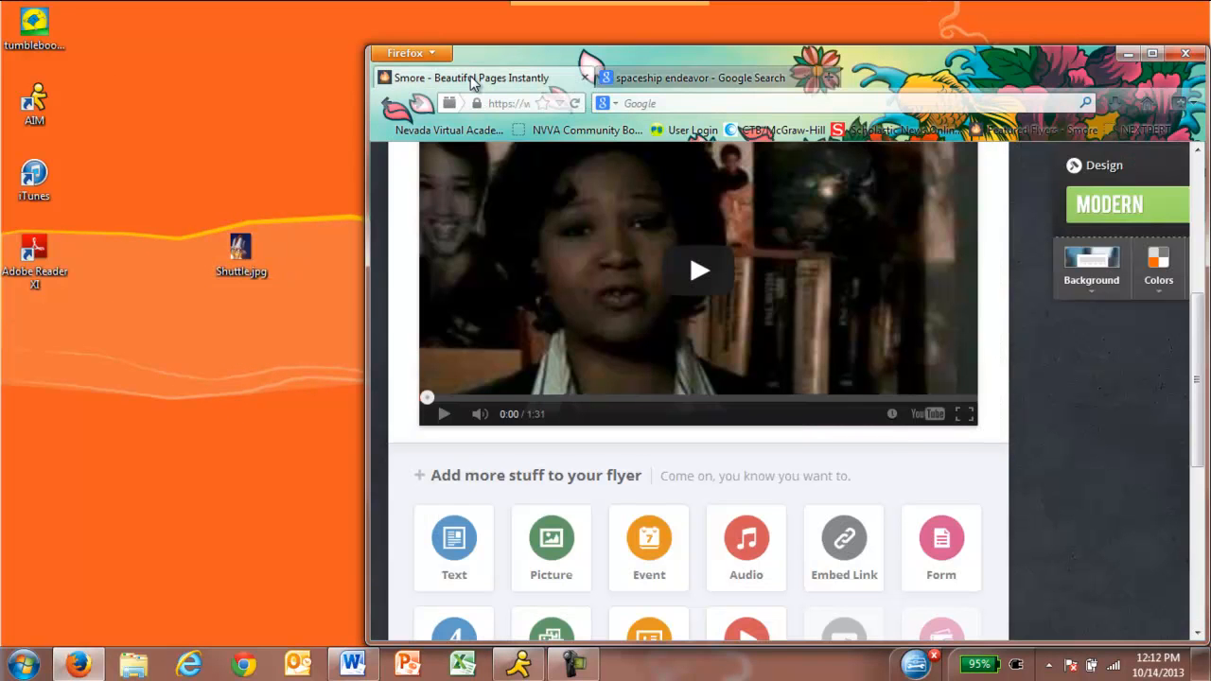
left_click(557, 541)
left_click(544, 333)
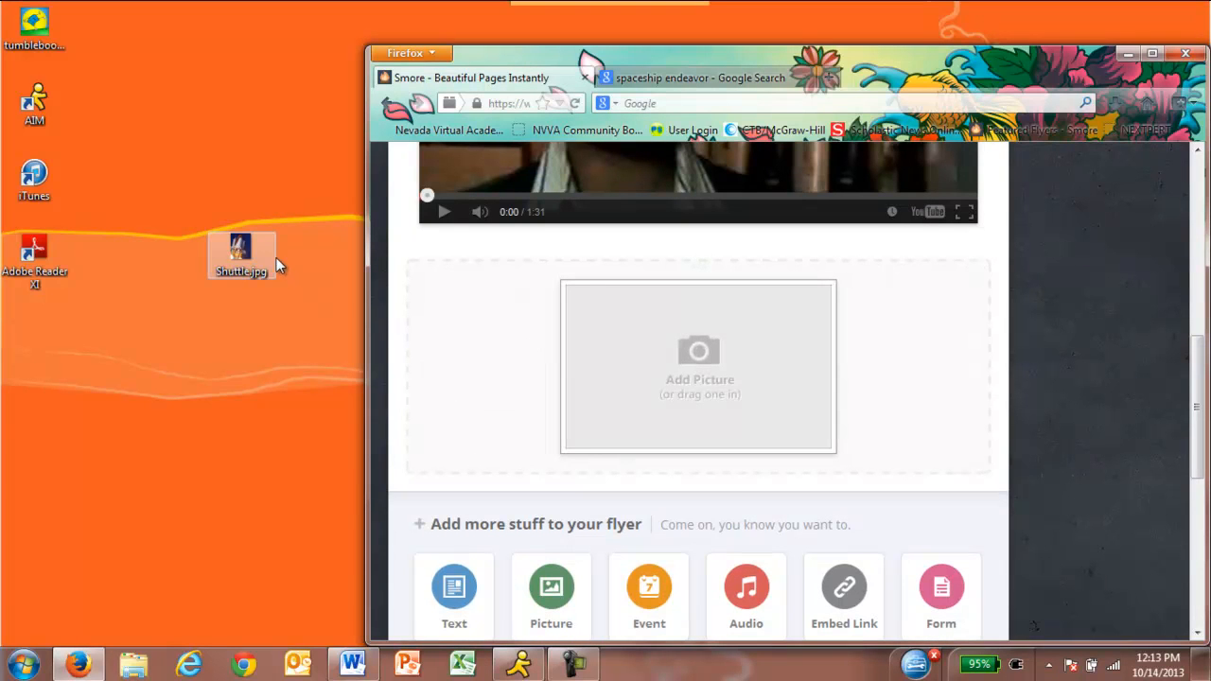
left_click_drag(253, 250, 252, 259)
left_click_drag(330, 283, 696, 369)
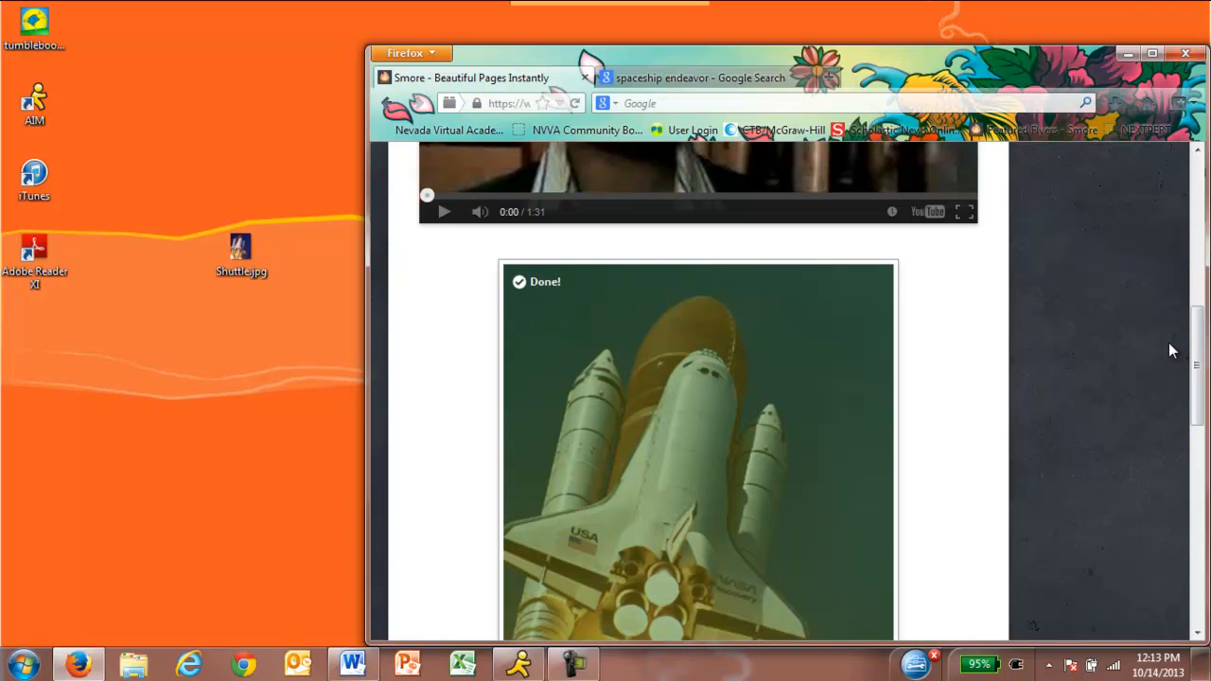
left_click(1151, 54)
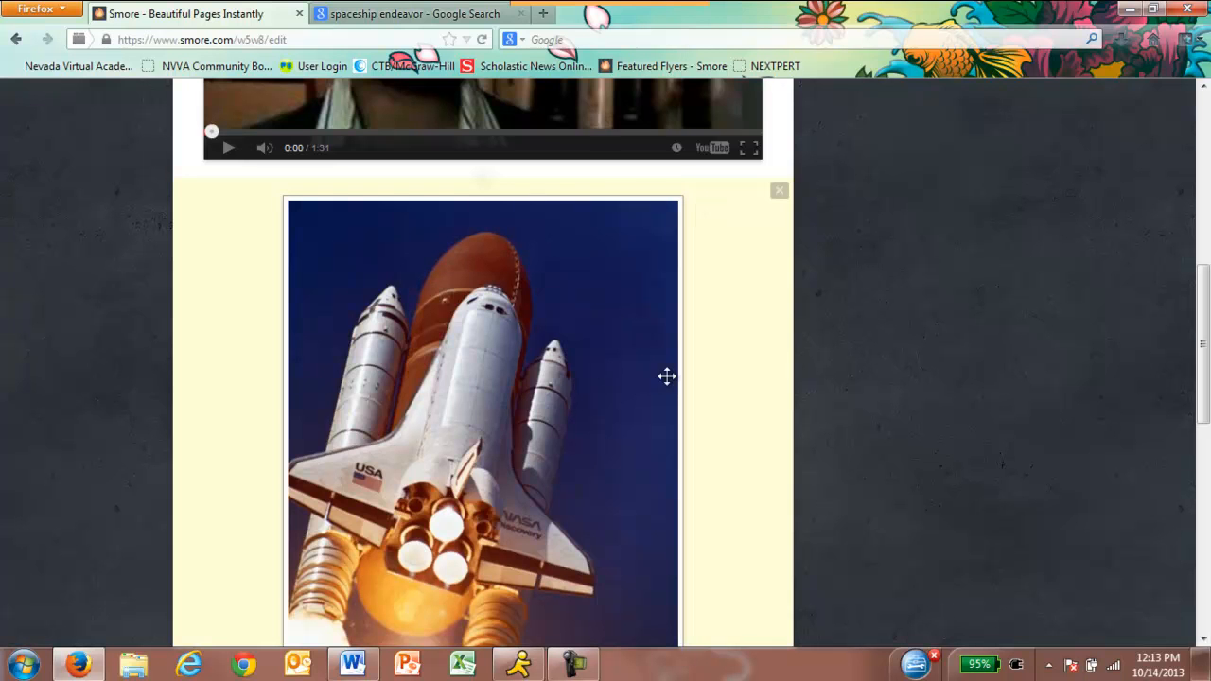
Step: Add an untitled text block below the shuttle picture with the copied paragraph beginning "Have you ever dreamed of flying freely through outer space"
scroll(822, 343, "up", 3)
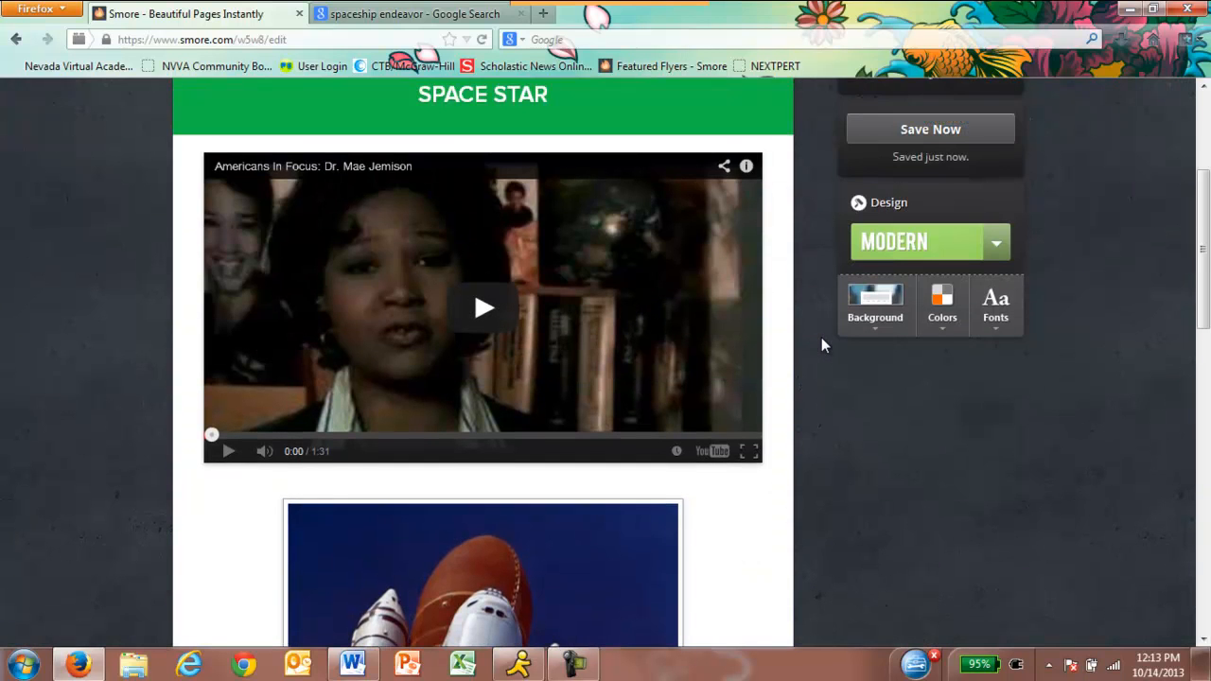
scroll(821, 339, "down", 5)
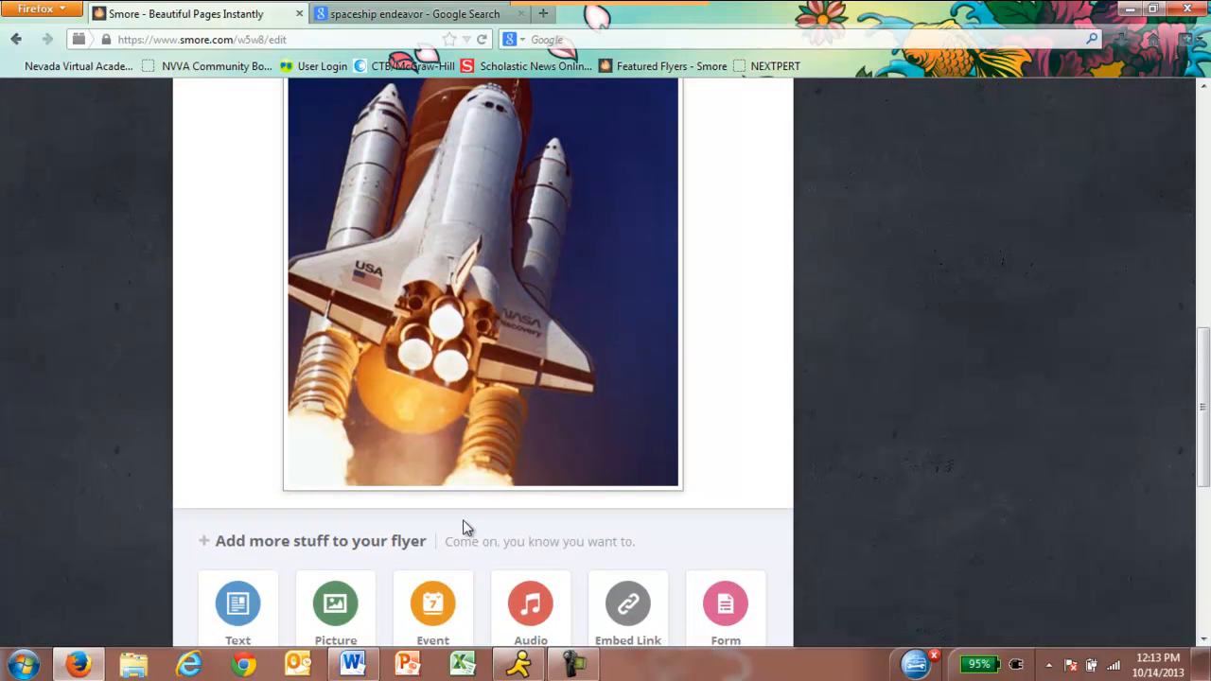
scroll(530, 473, "down", 1)
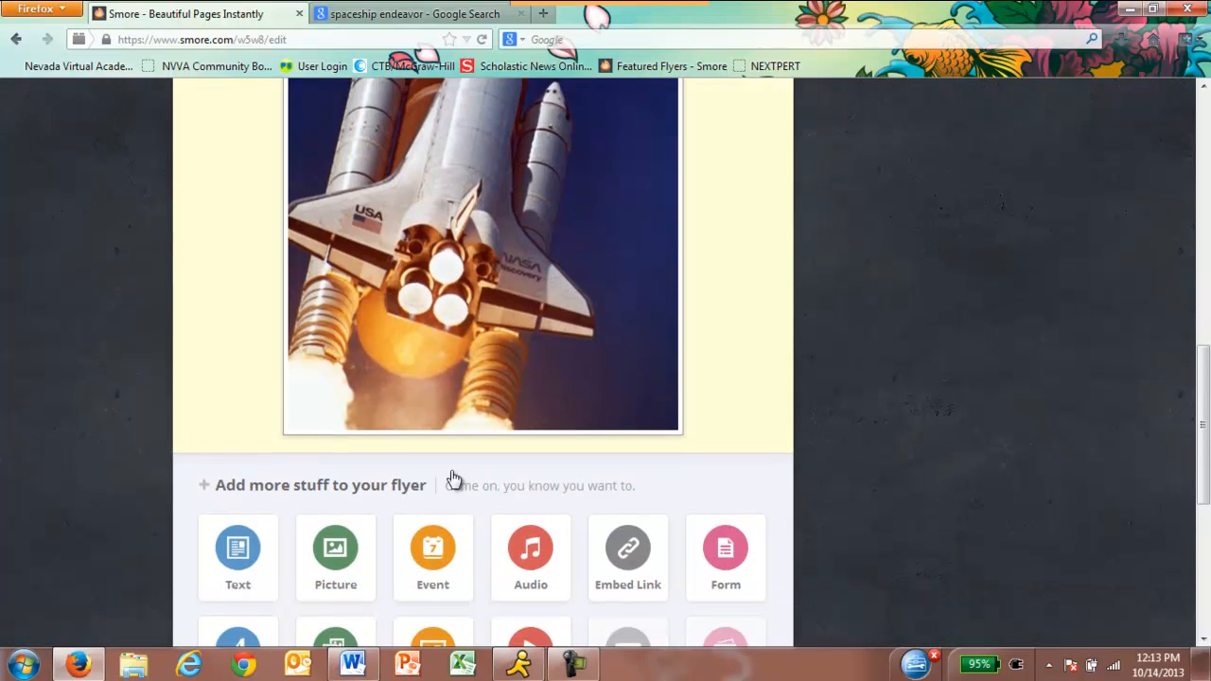
left_click(262, 500)
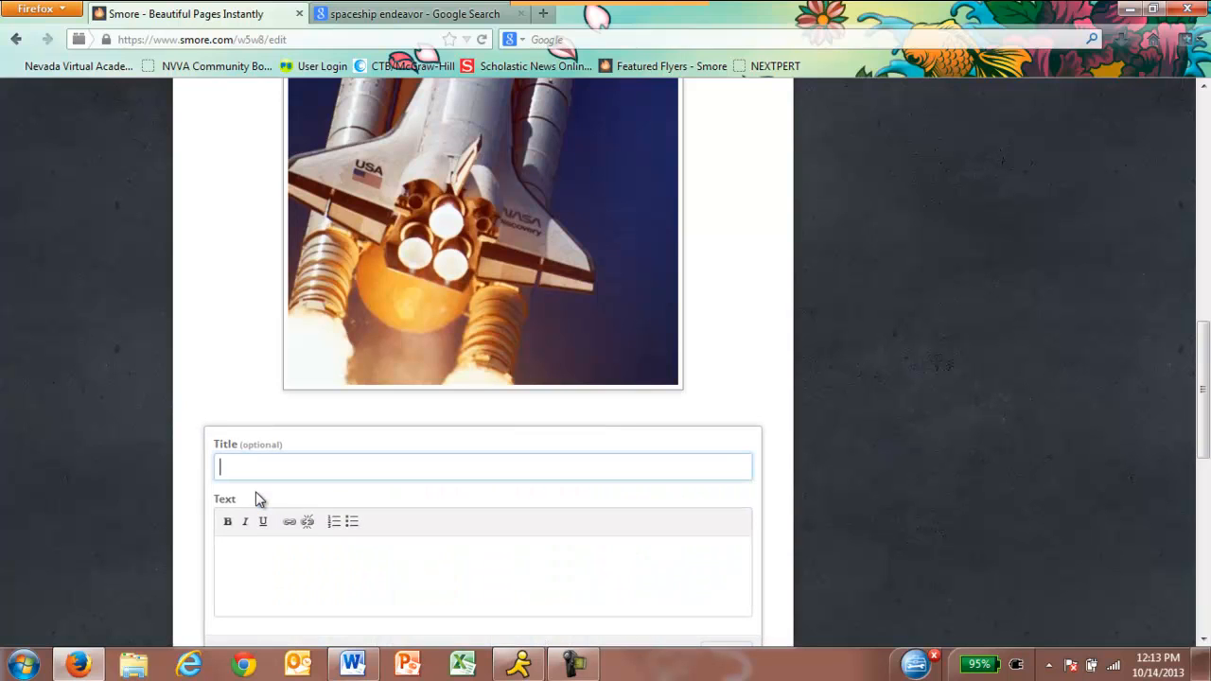
left_click(321, 575)
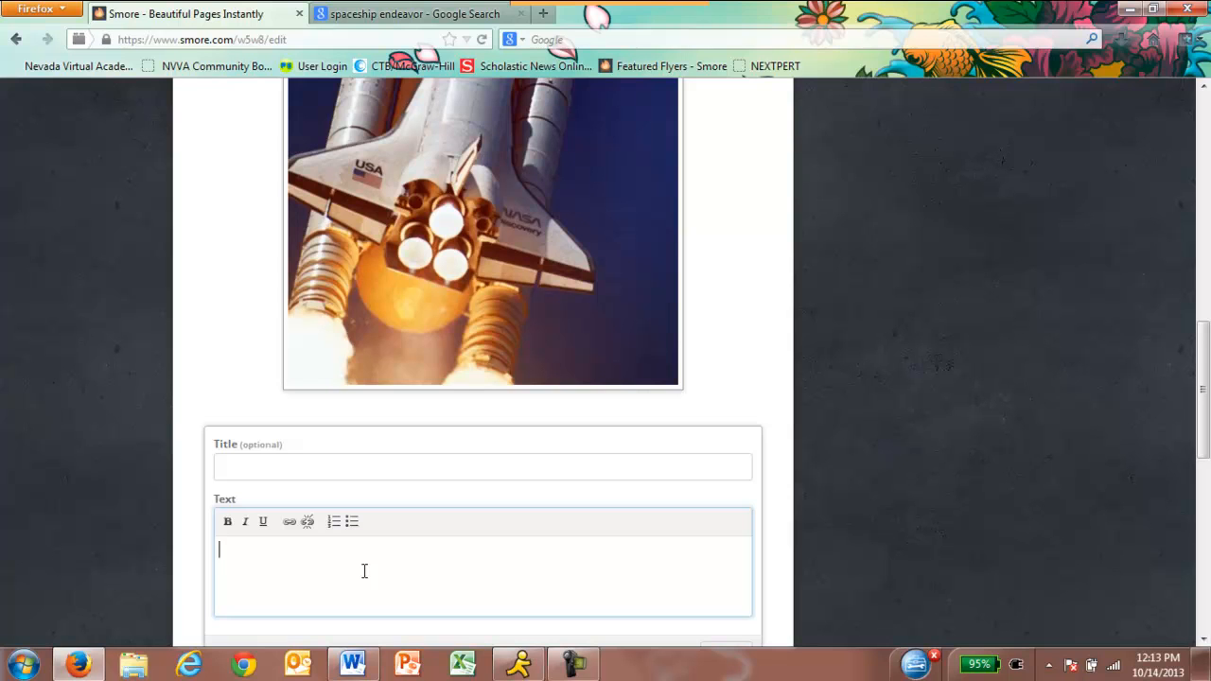
scroll(364, 570, "down", 2)
key("ctrl+v")
right_click(296, 455)
left_click(277, 457)
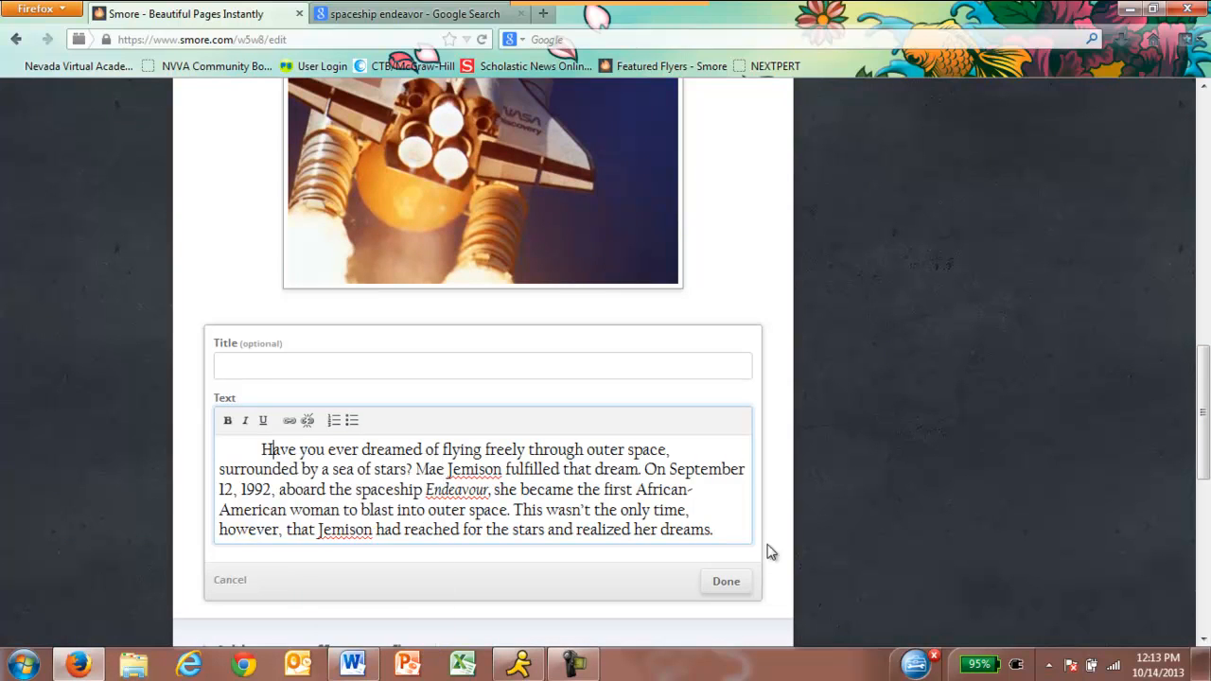
left_click(737, 586)
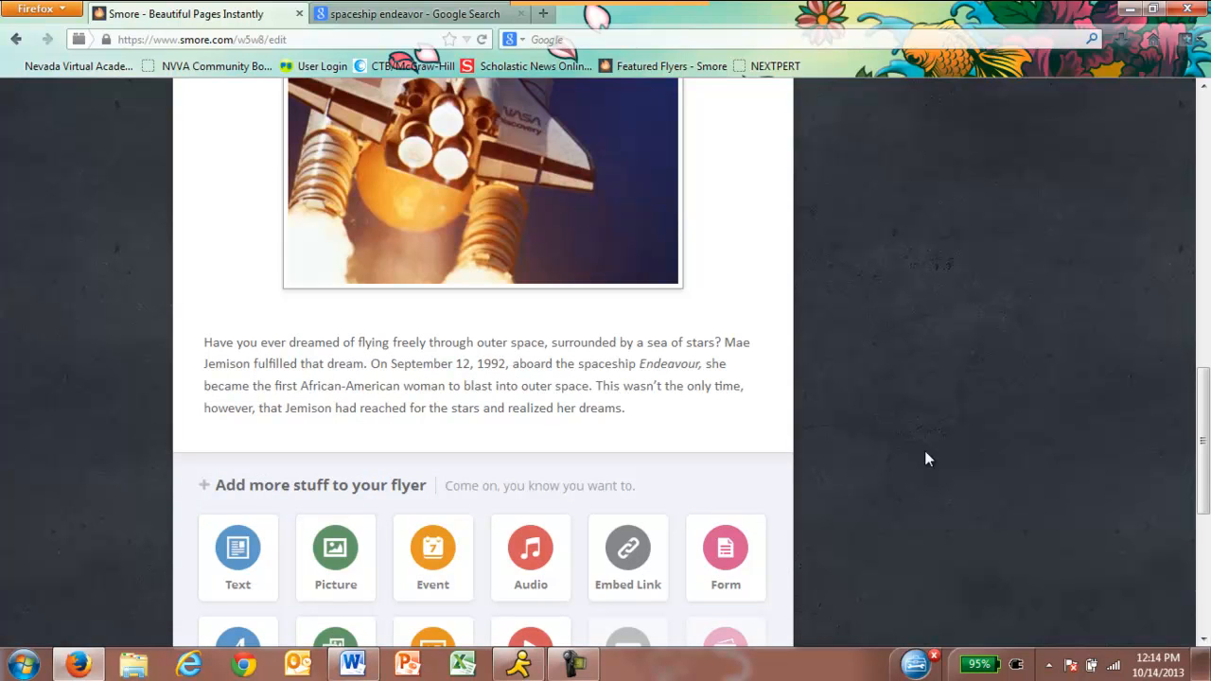
scroll(940, 450, "up", 2)
scroll(940, 449, "down", 3)
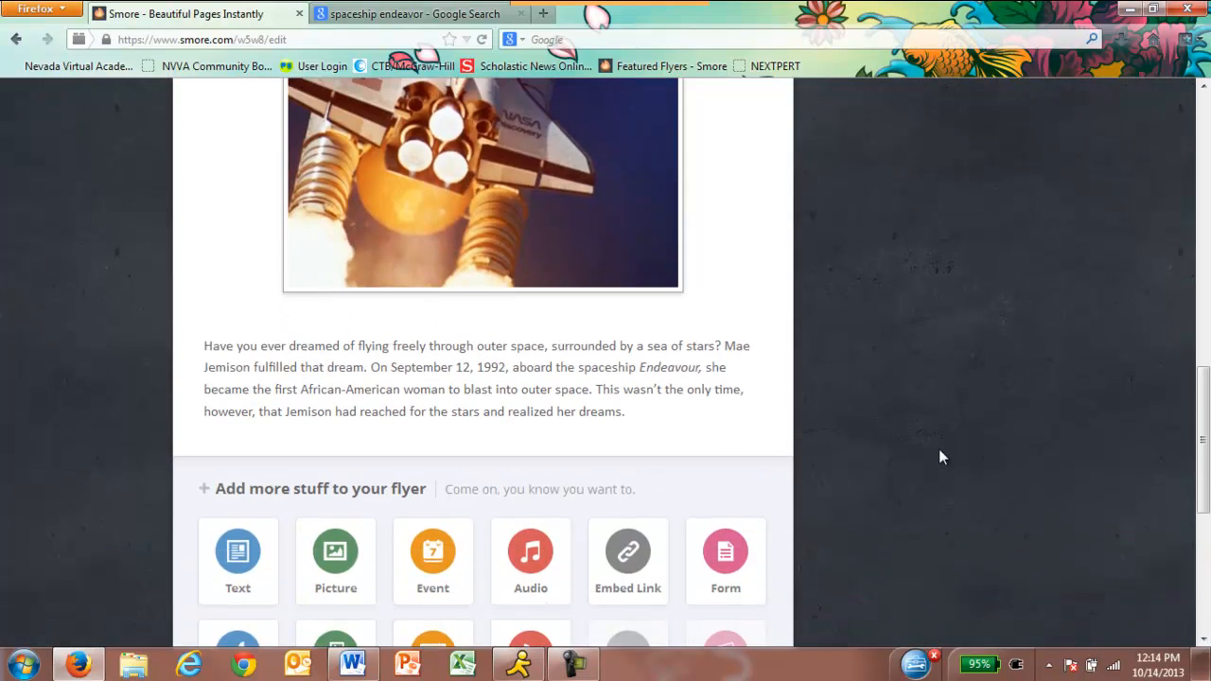
scroll(939, 457, "down", 2)
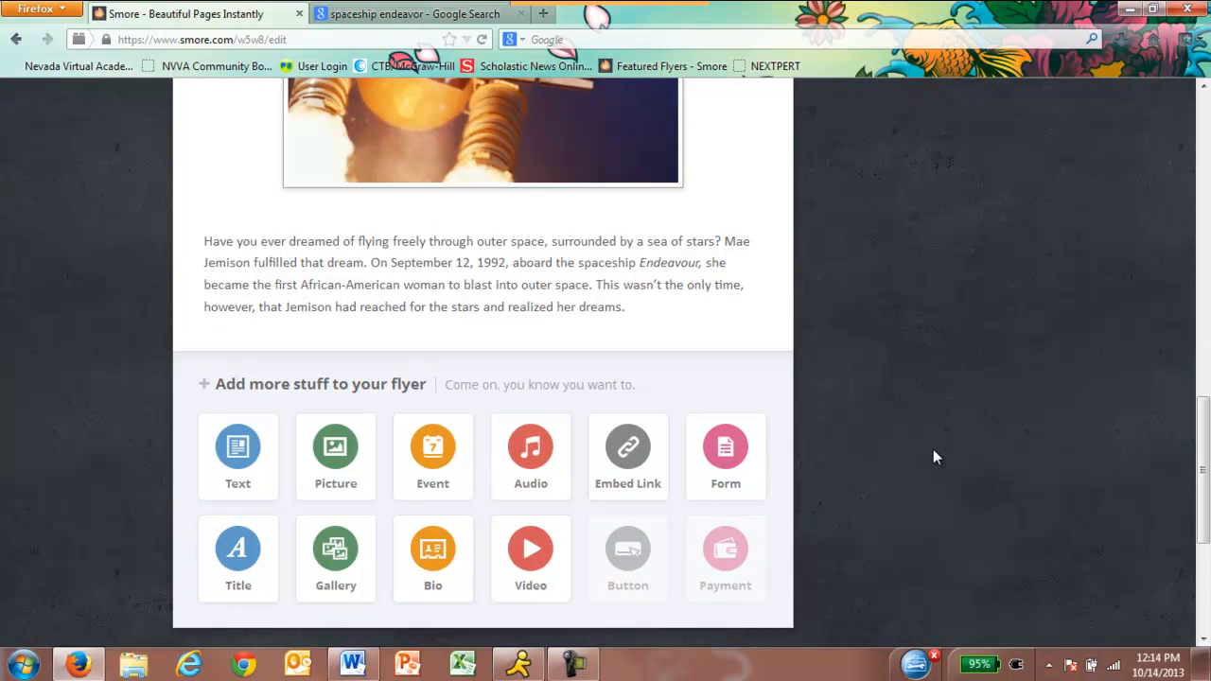
left_click(354, 565)
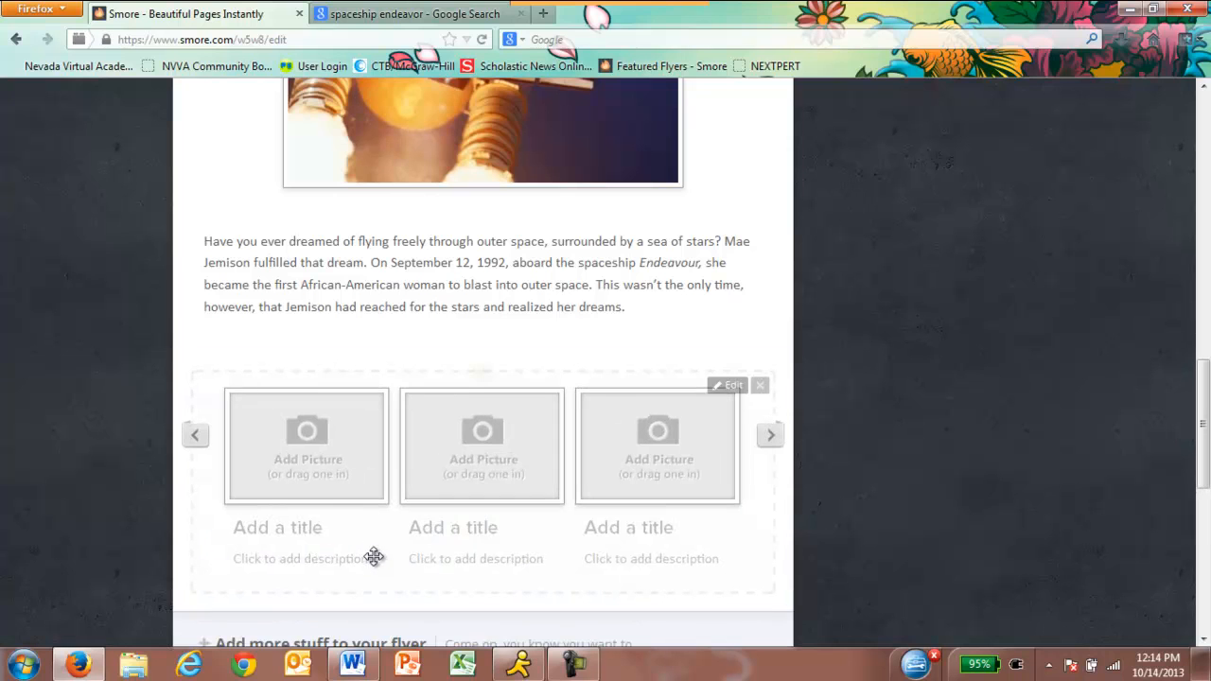
left_click(760, 387)
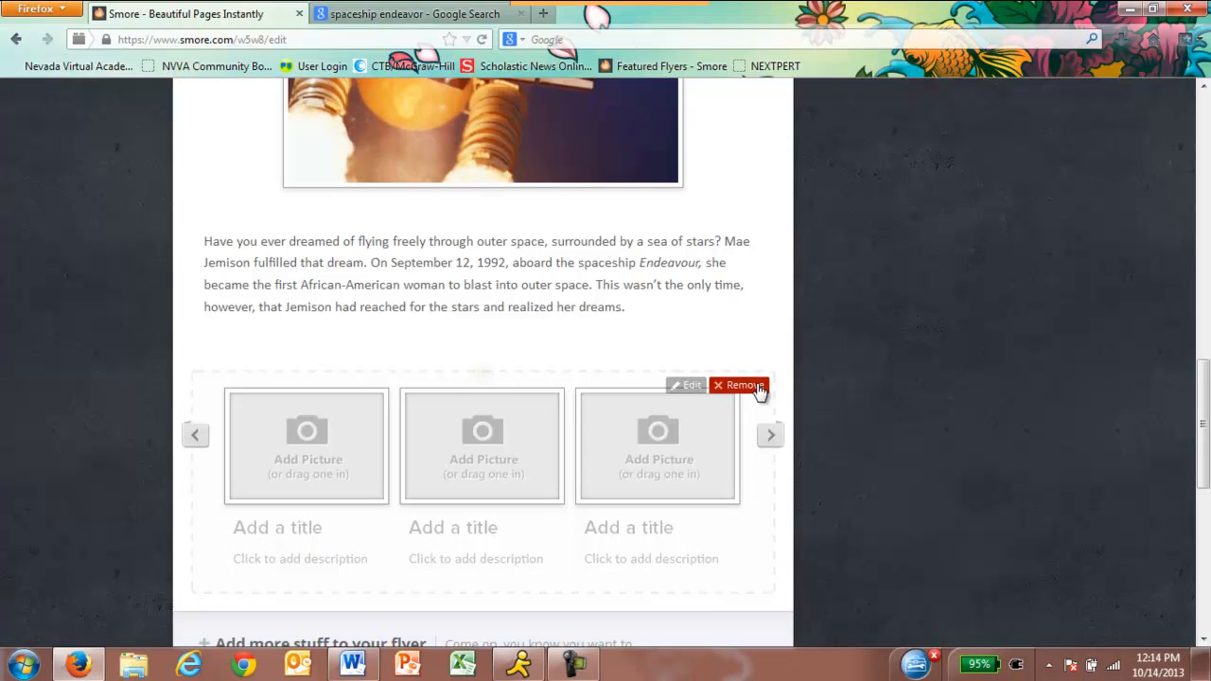
left_click(757, 389)
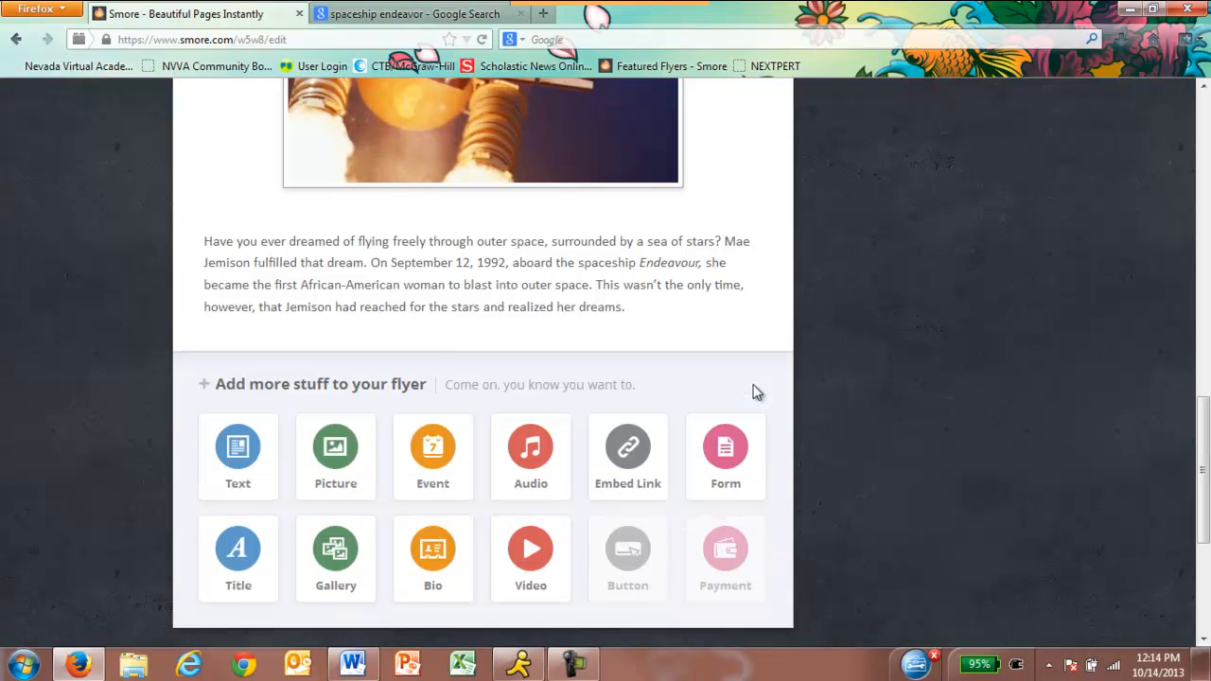
Step: Add a gallery block below the paragraph, and run a Google image search for "decatur, al map" in the other browser tab
left_click(329, 572)
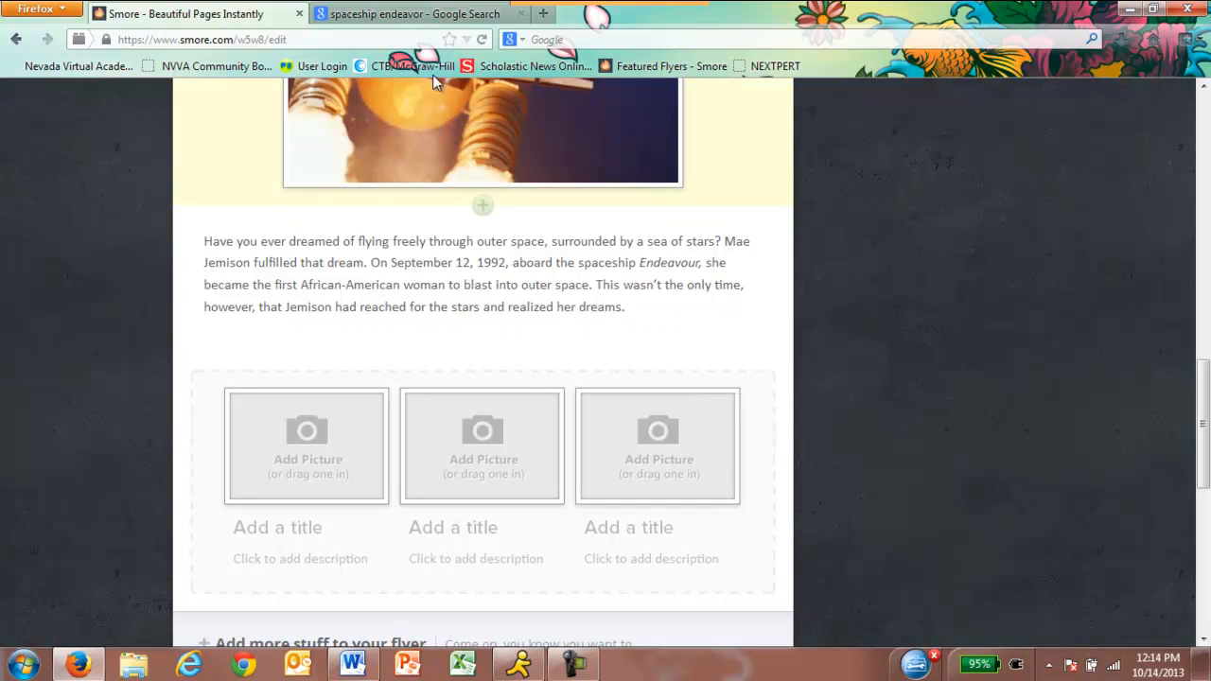
left_click(419, 17)
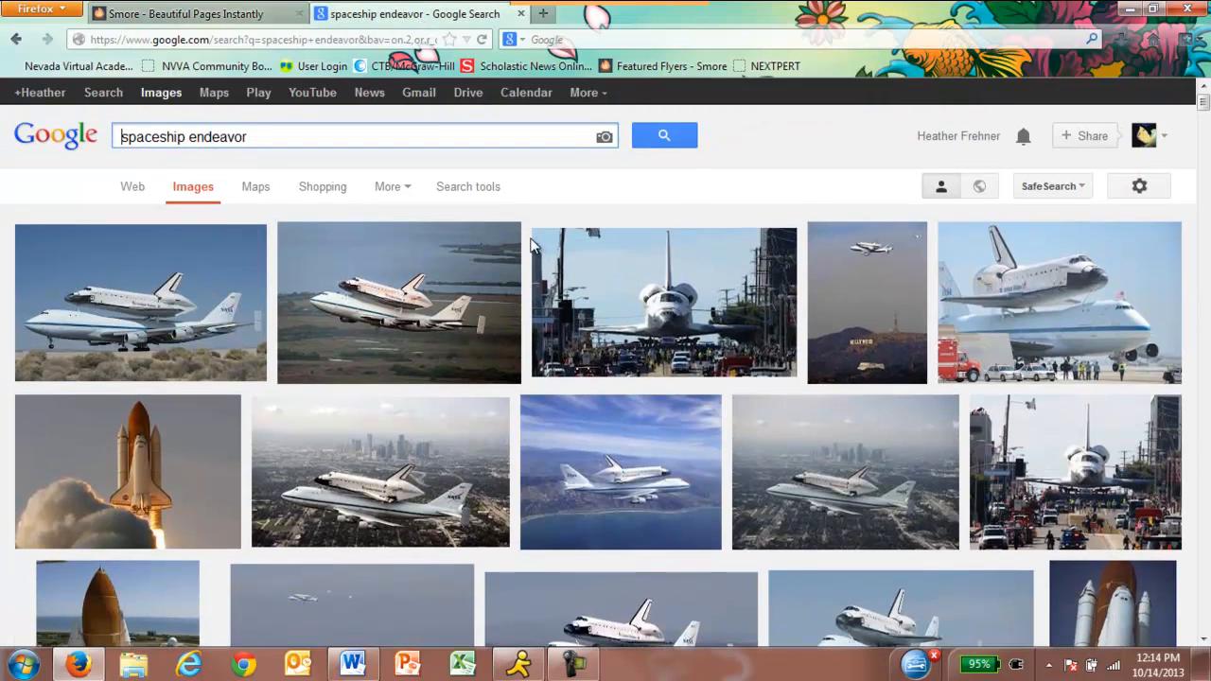
left_click_drag(248, 138, 76, 135)
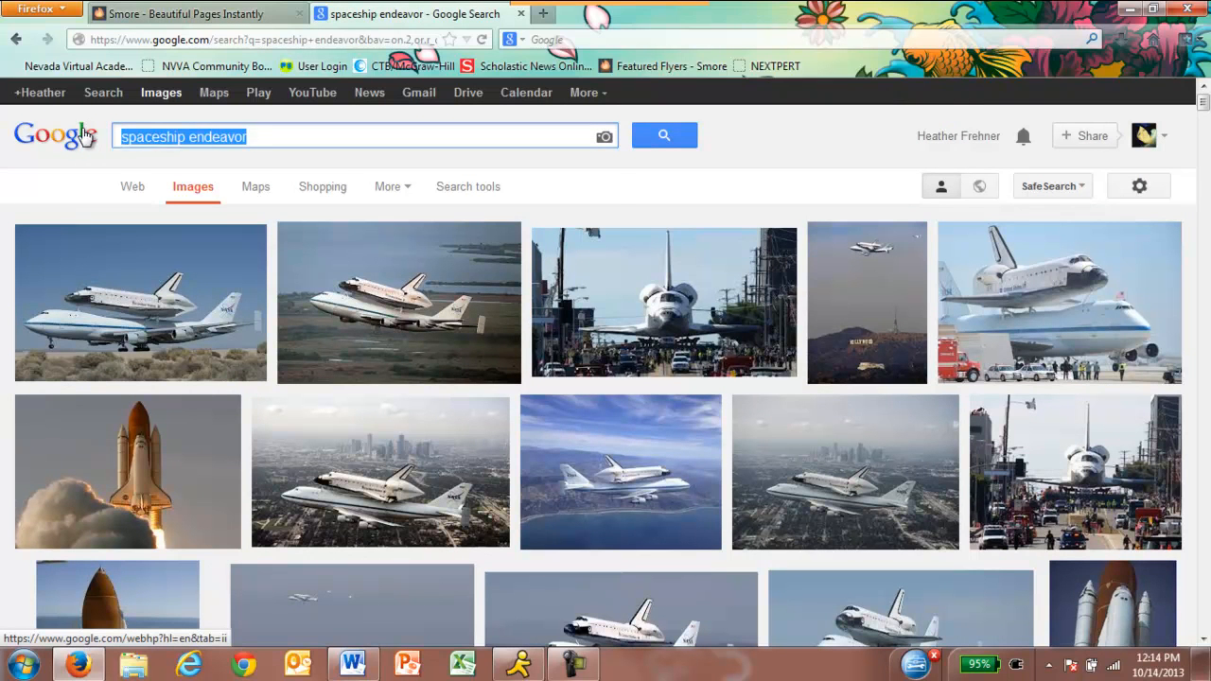
type("decatur, al")
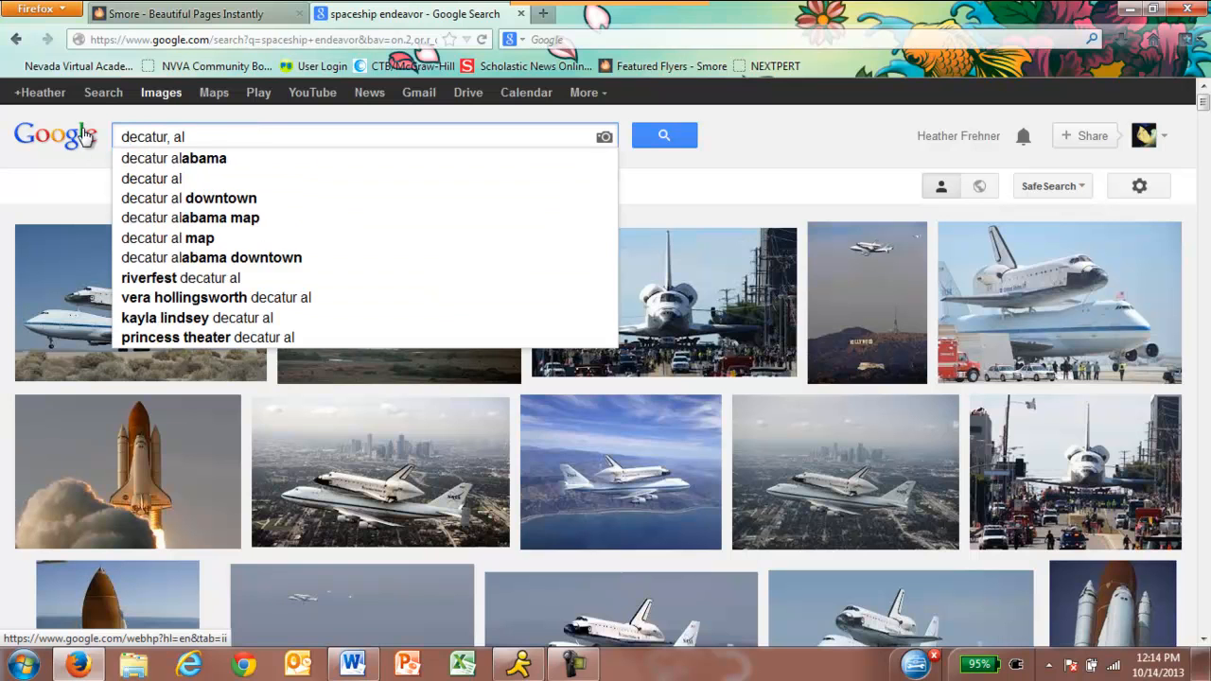
type(" map")
key("Return")
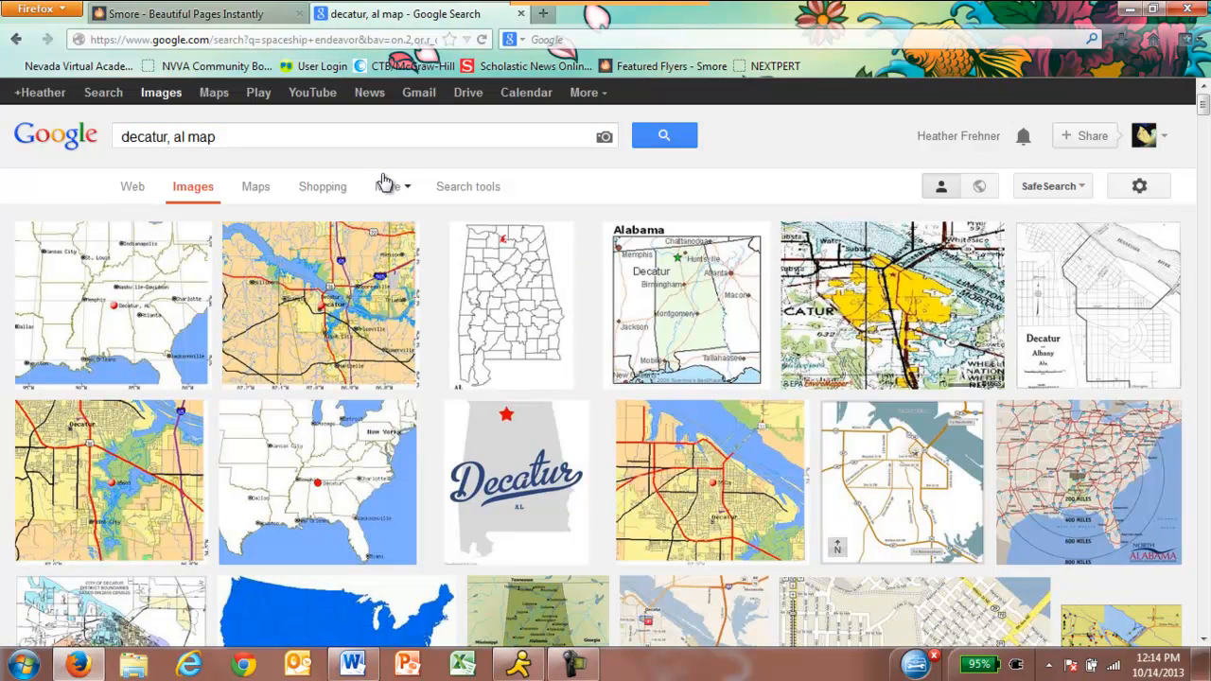
Step: Find the bestplaces.net Alabama map with Decatur starred in the image results and save it to the desktop from the reduced browser window
scroll(383, 181, "down", 2)
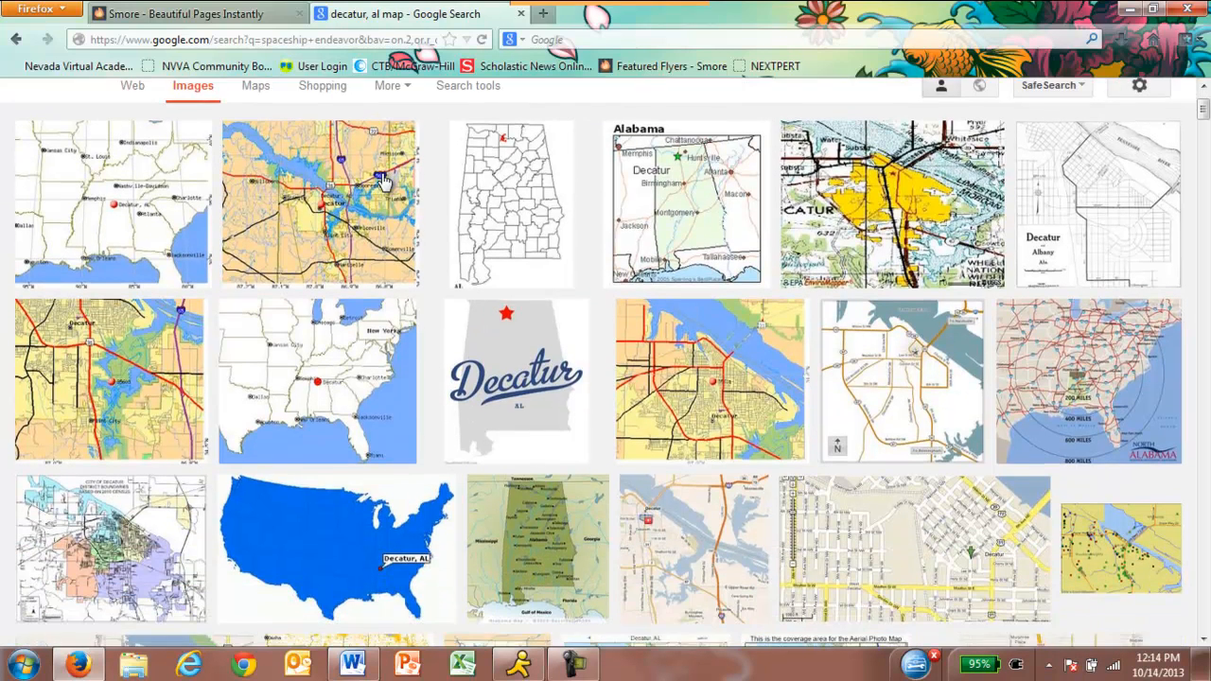
scroll(384, 182, "down", 2)
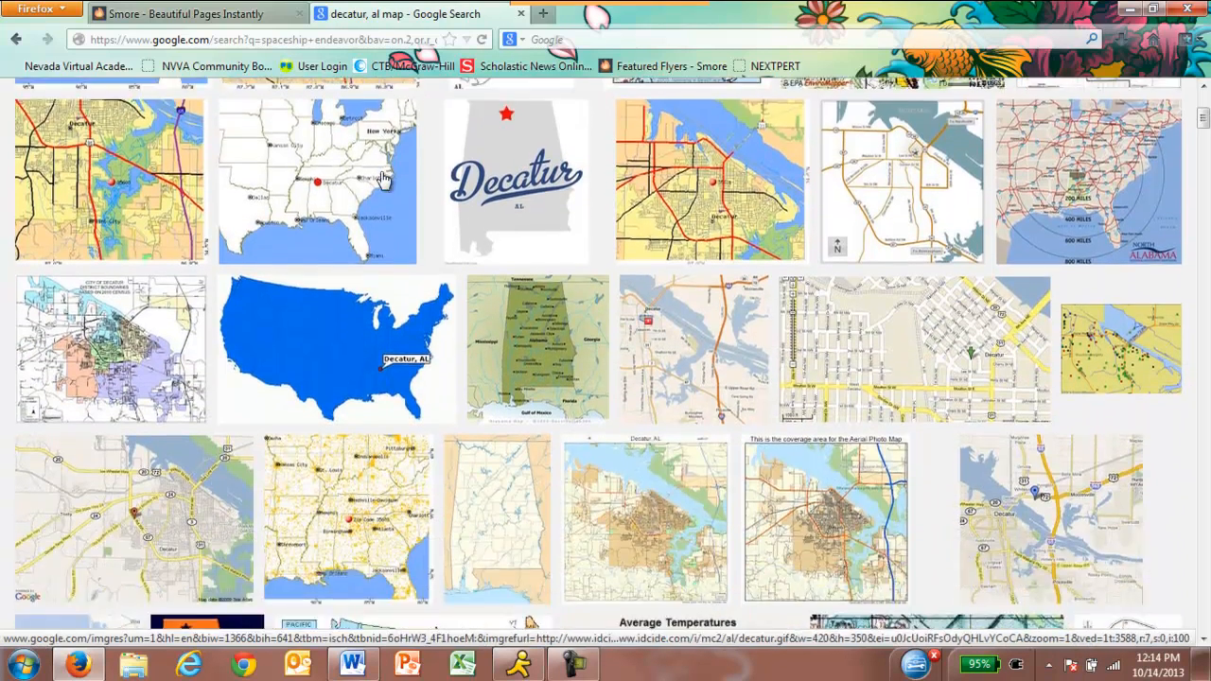
scroll(383, 181, "down", 1)
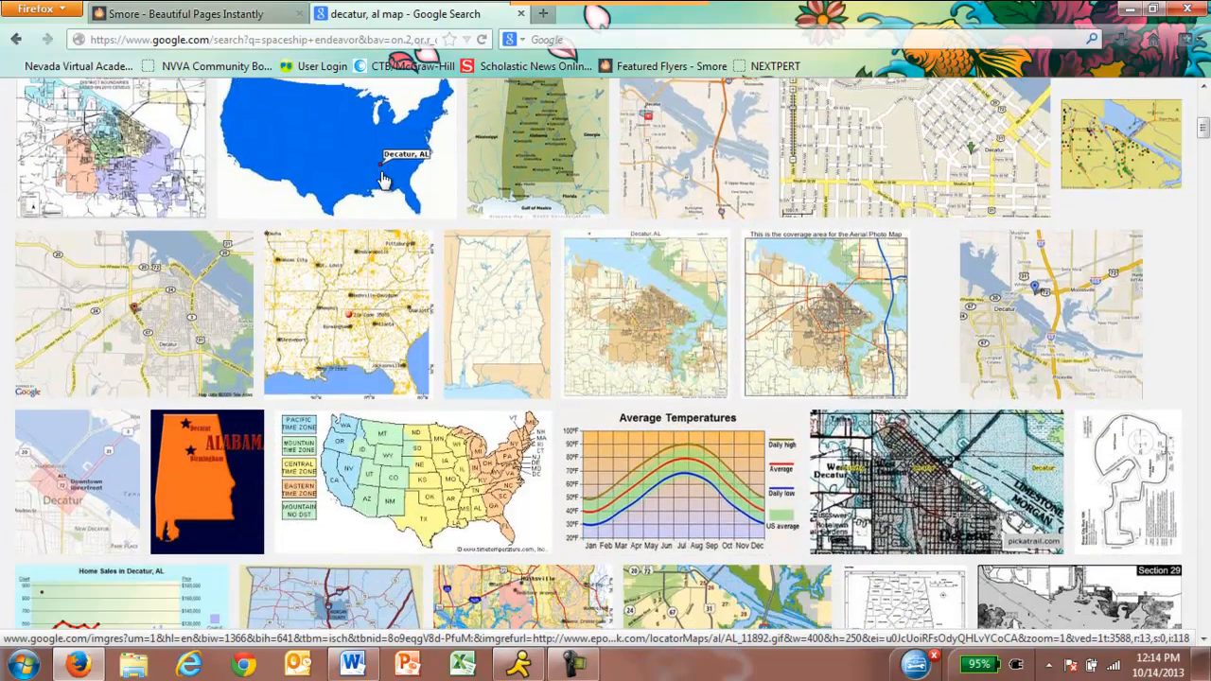
scroll(383, 182, "down", 1)
scroll(383, 180, "down", 3)
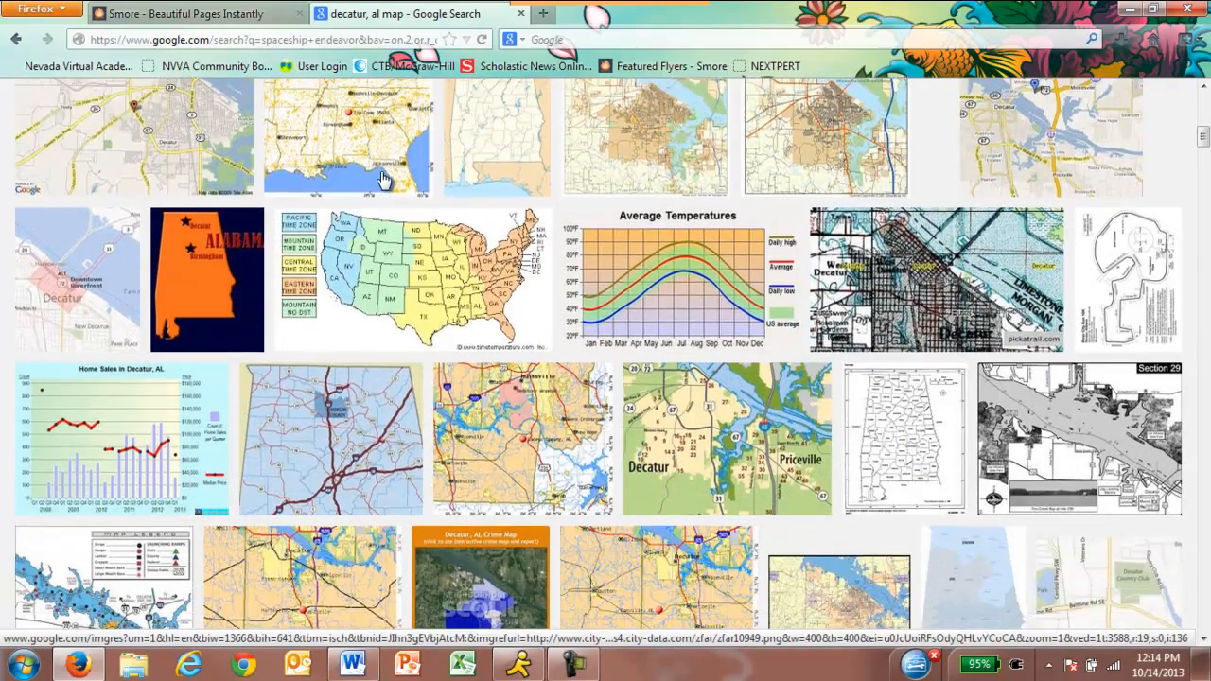
scroll(383, 180, "down", 1)
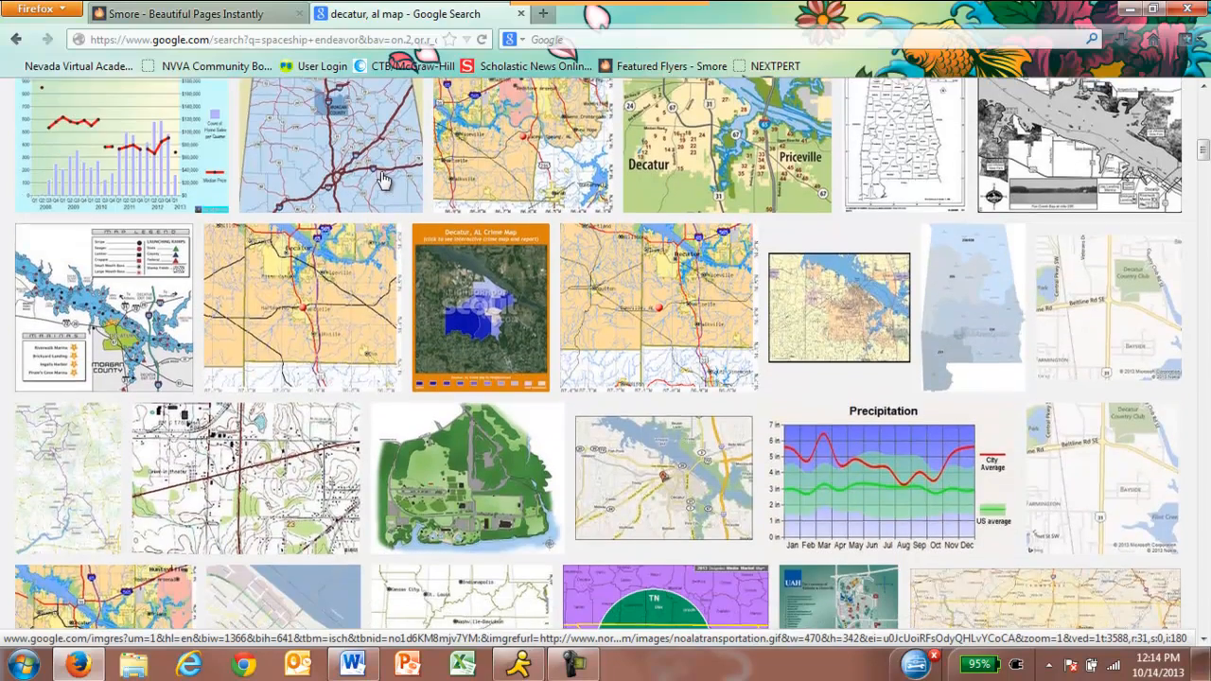
left_click_drag(1203, 151, 1208, 89)
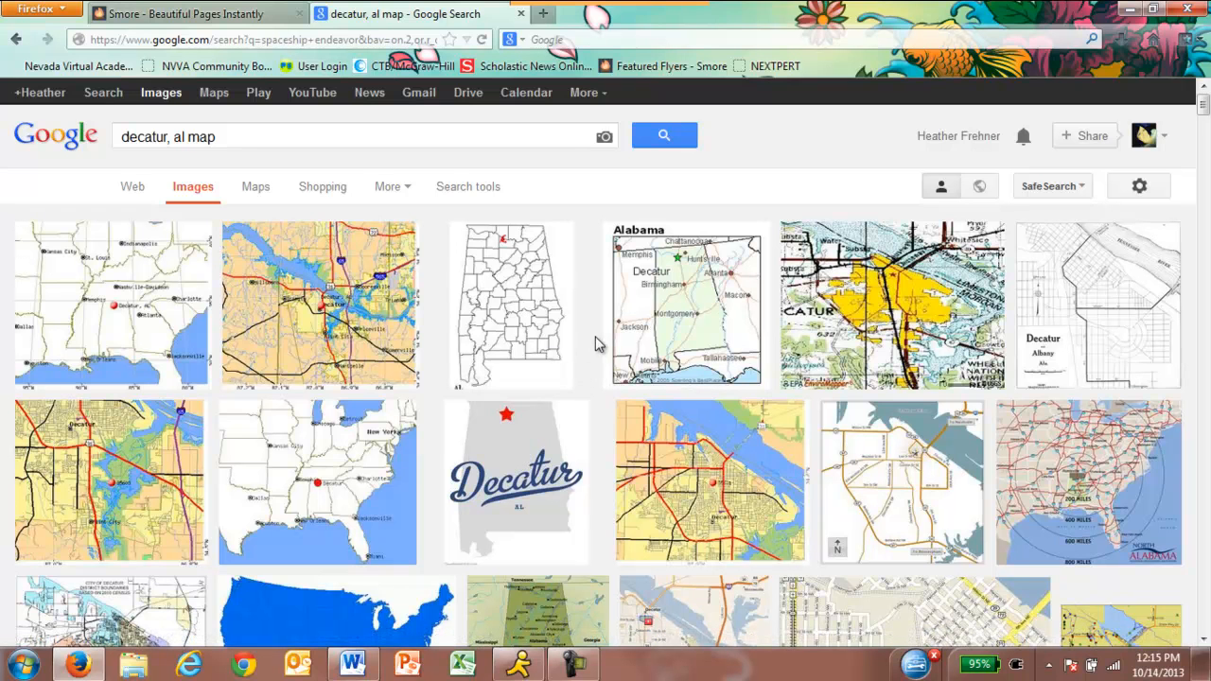
left_click(677, 311)
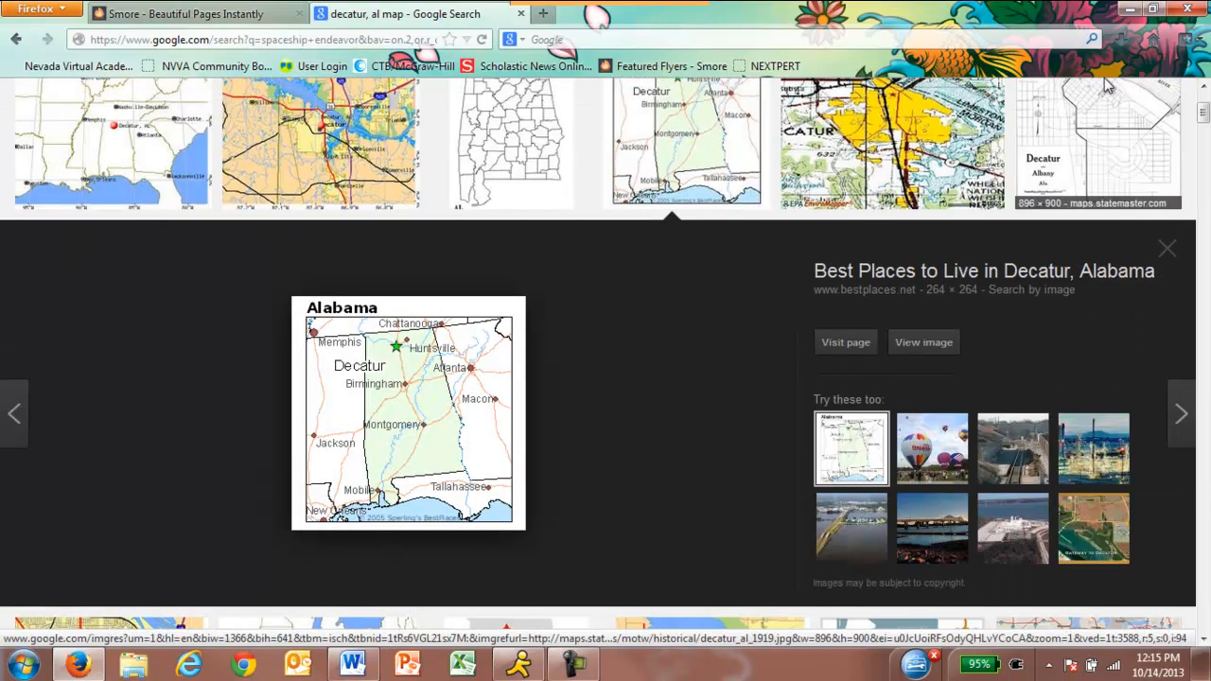
left_click(1156, 8)
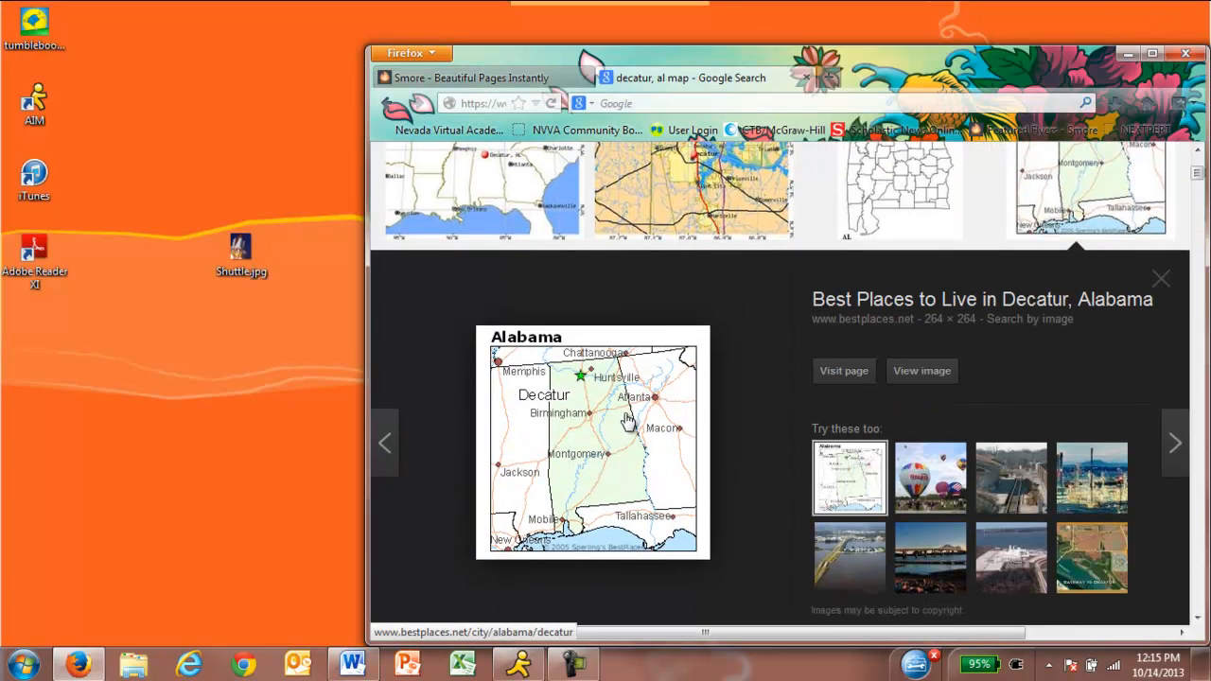
left_click_drag(639, 437, 452, 393)
left_click_drag(359, 396, 238, 405)
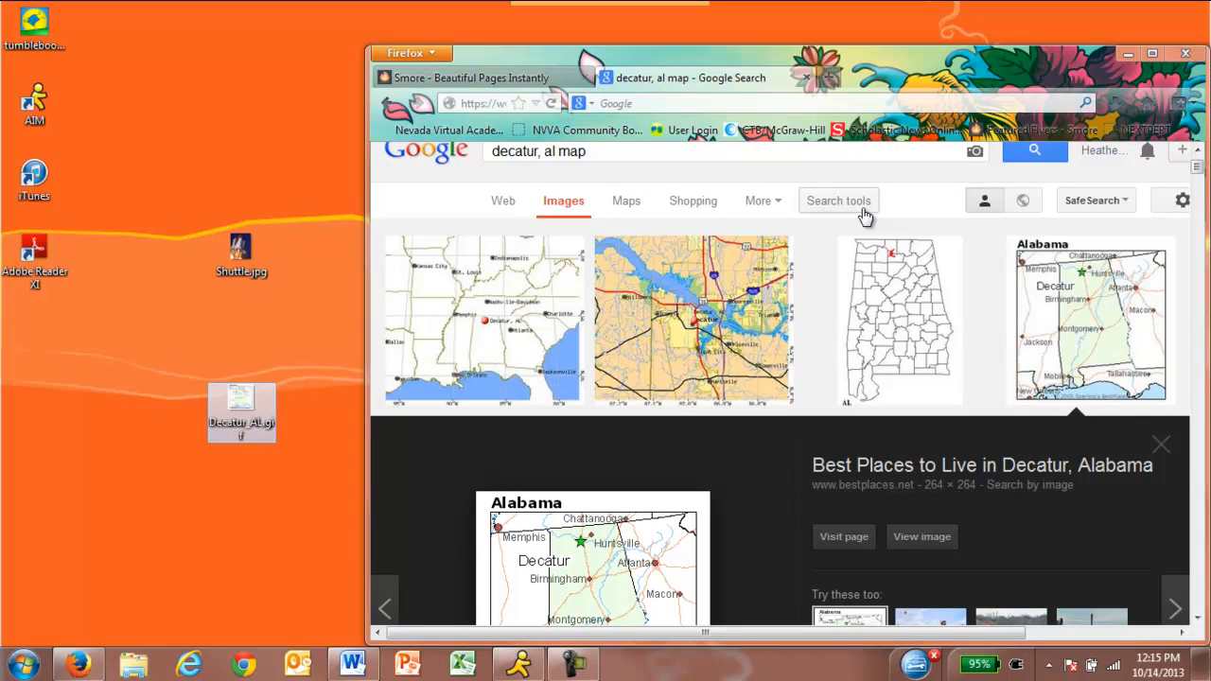
Step: Search Google Images for "chicago map" and look through the results in the maximized browser window for a matching state map
left_click(558, 151)
left_click_drag(558, 152, 465, 154)
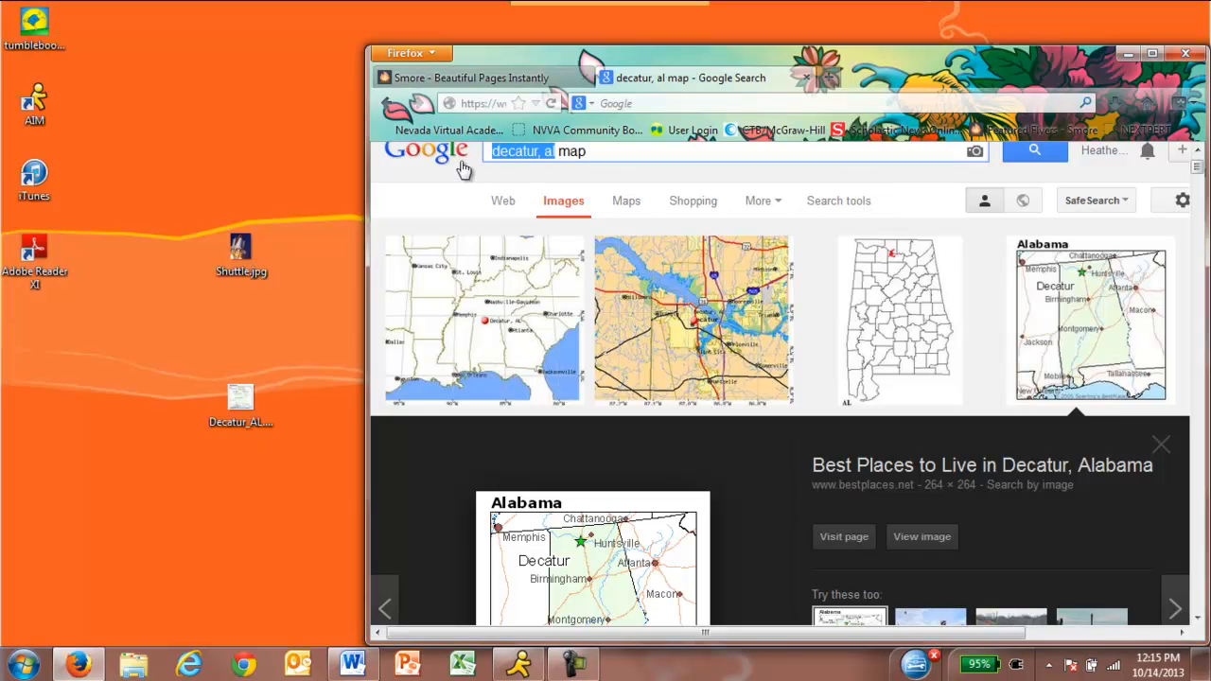
type("chicago")
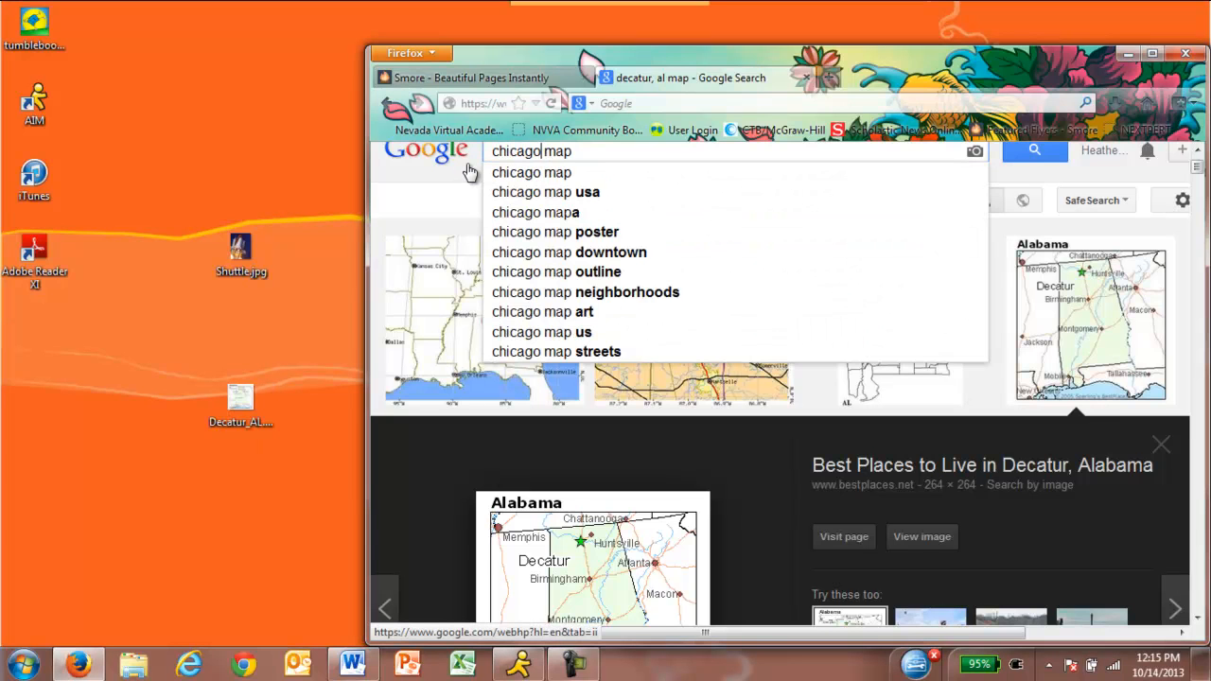
key("Return")
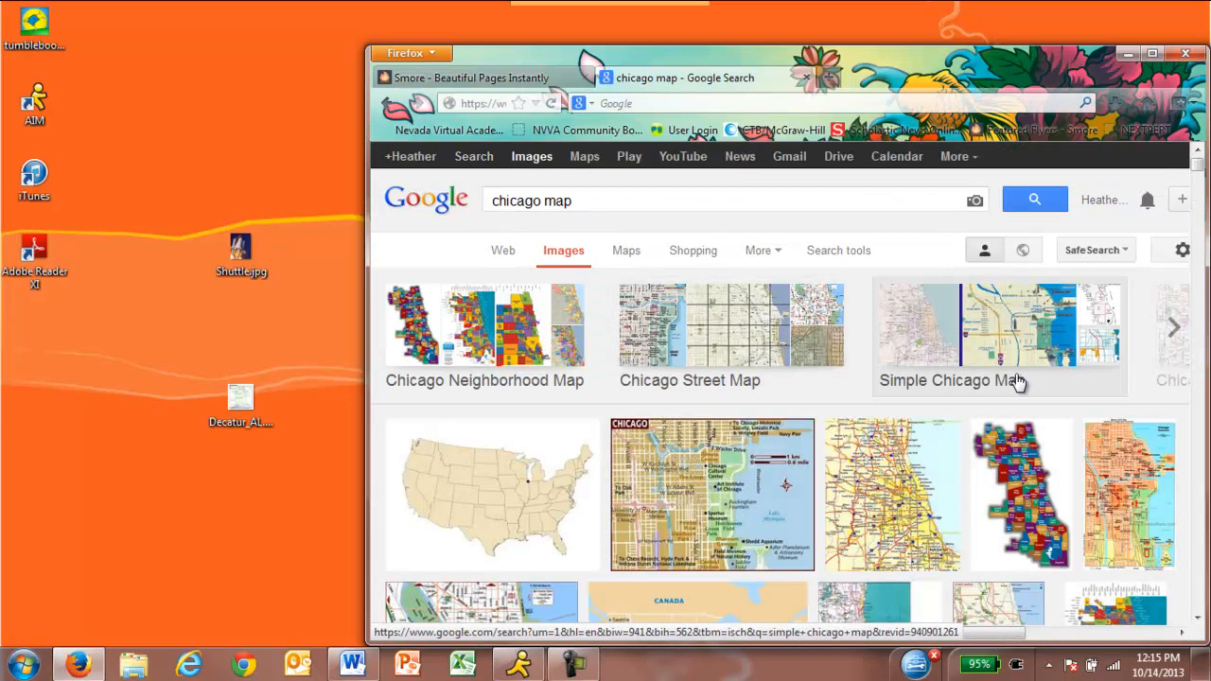
scroll(1015, 376, "down", 4)
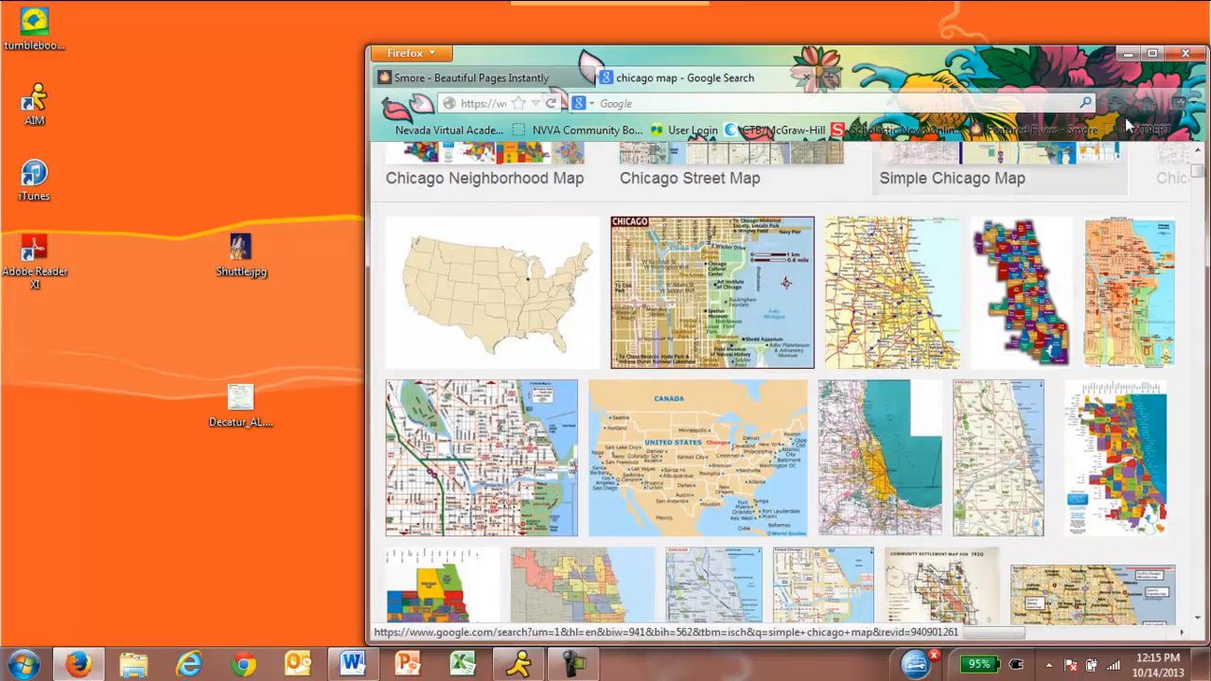
left_click(1152, 54)
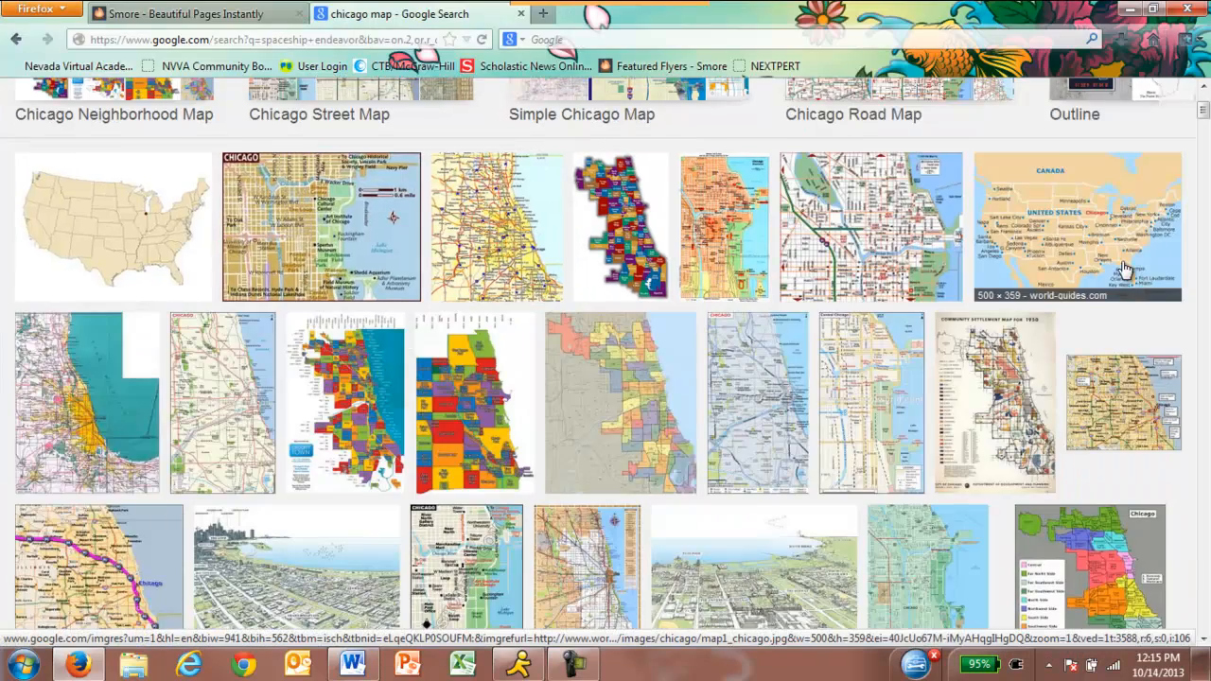
scroll(1126, 270, "down", 6)
scroll(1124, 268, "down", 6)
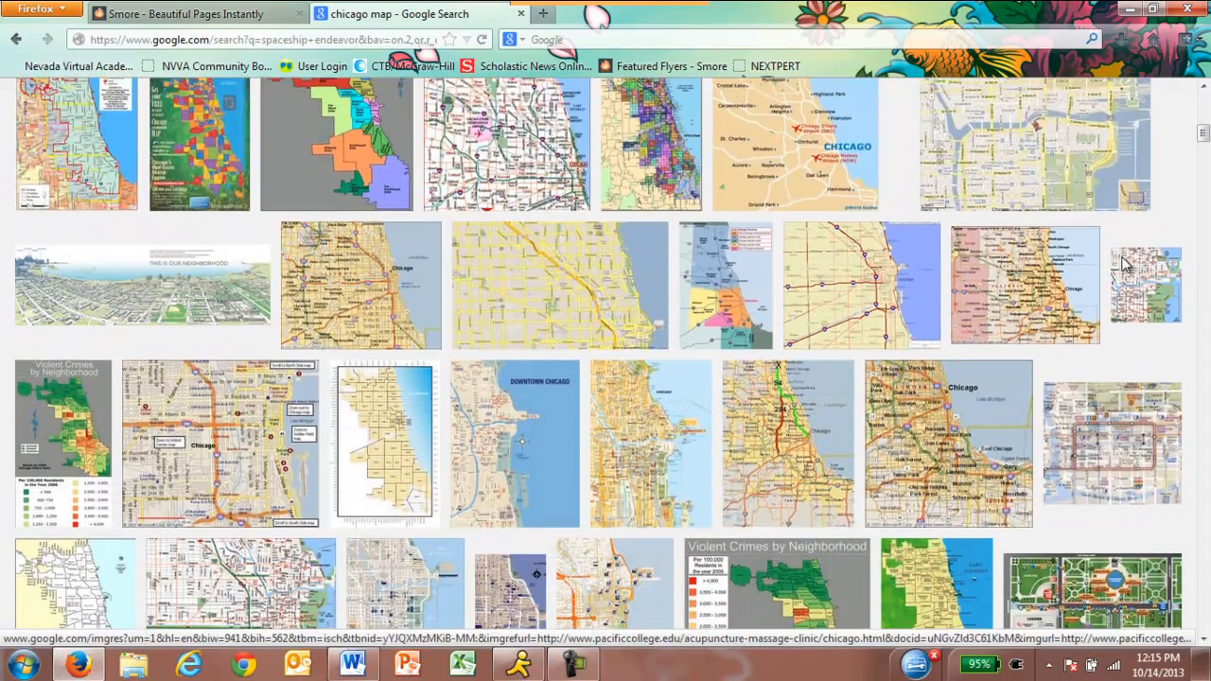
scroll(1124, 268, "down", 7)
scroll(1125, 268, "down", 4)
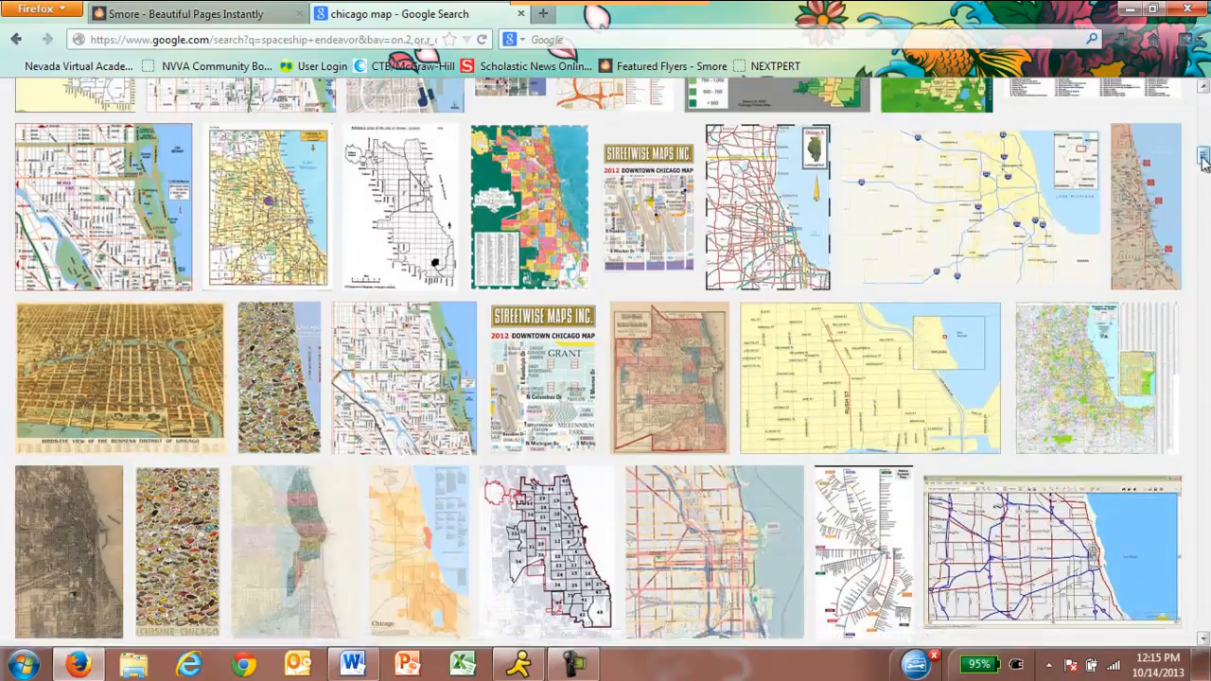
left_click_drag(1204, 161, 1203, 94)
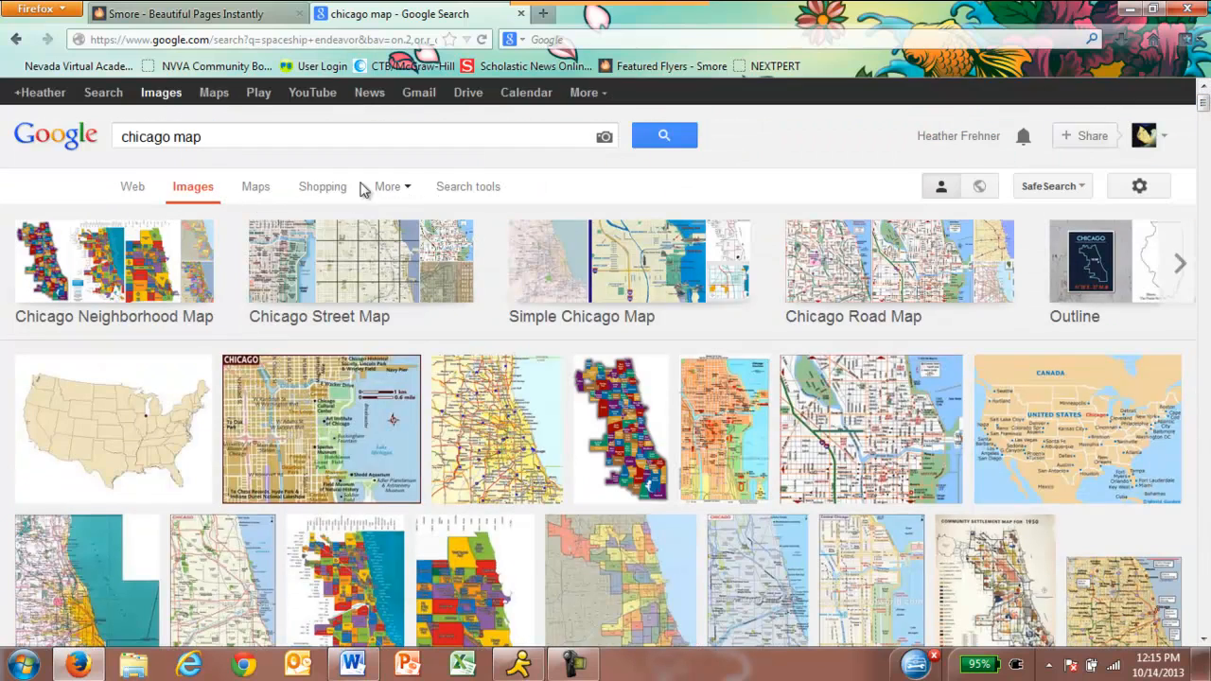
Step: Refine the image search to "chicago, il map" and look for an Illinois map in the same style as the Decatur one
left_click(172, 137)
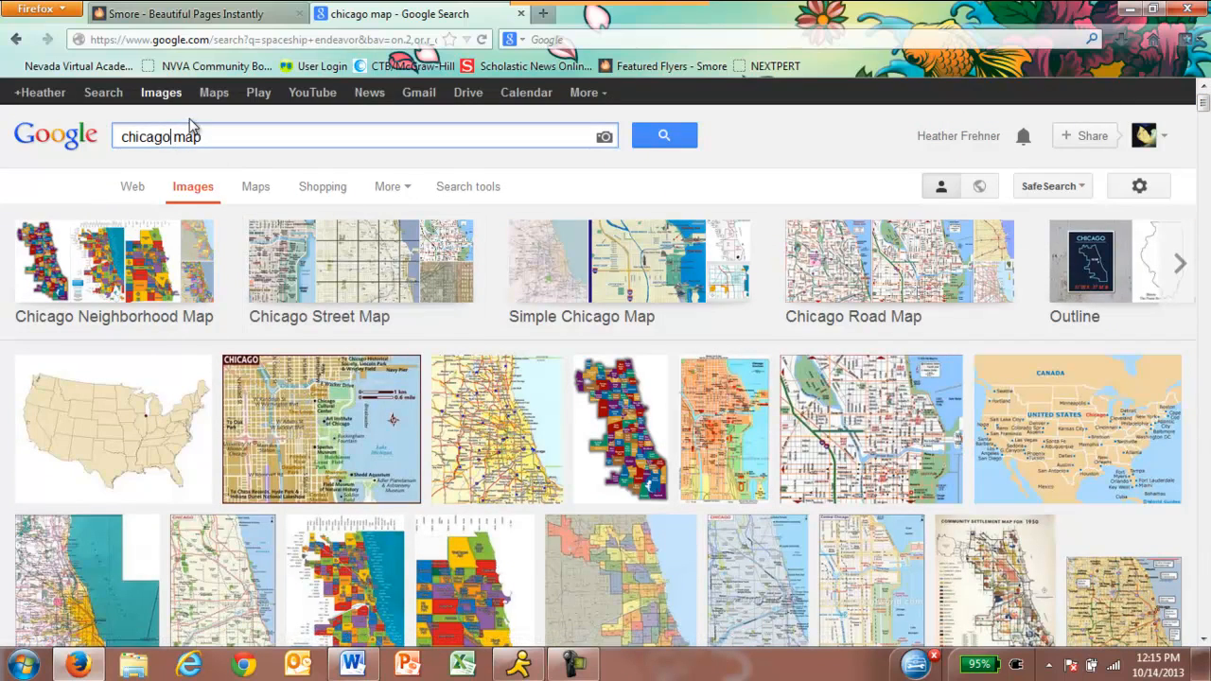
type(", il")
key("Return")
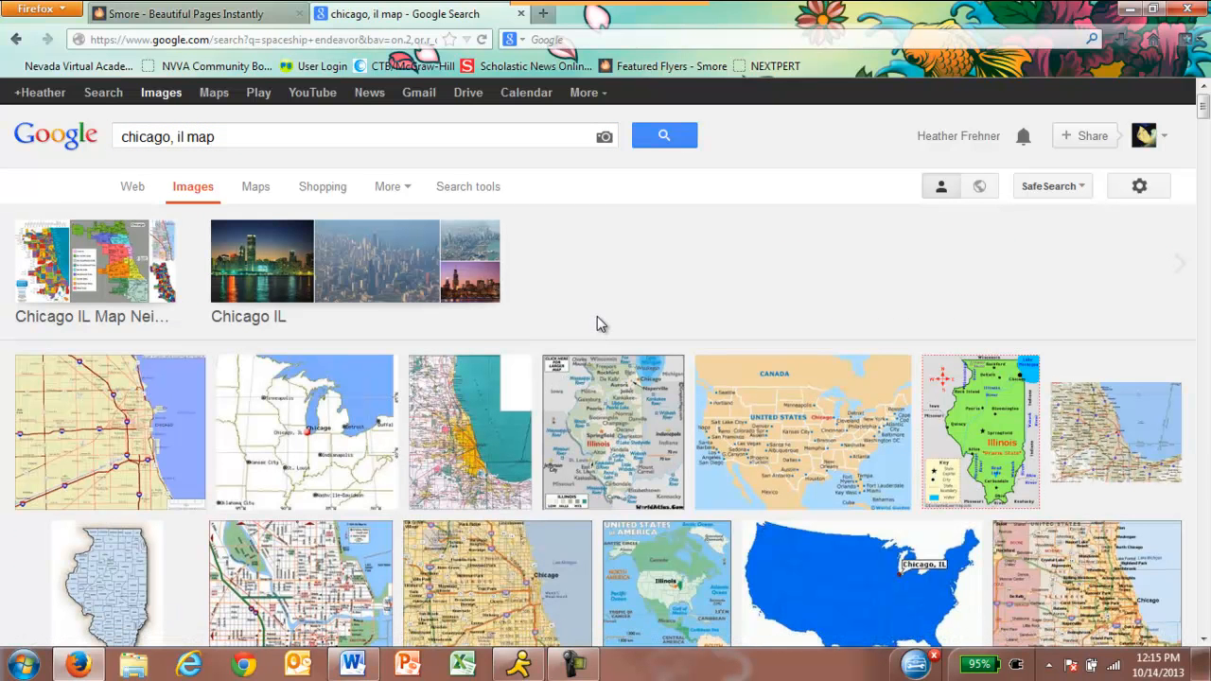
scroll(598, 324, "down", 2)
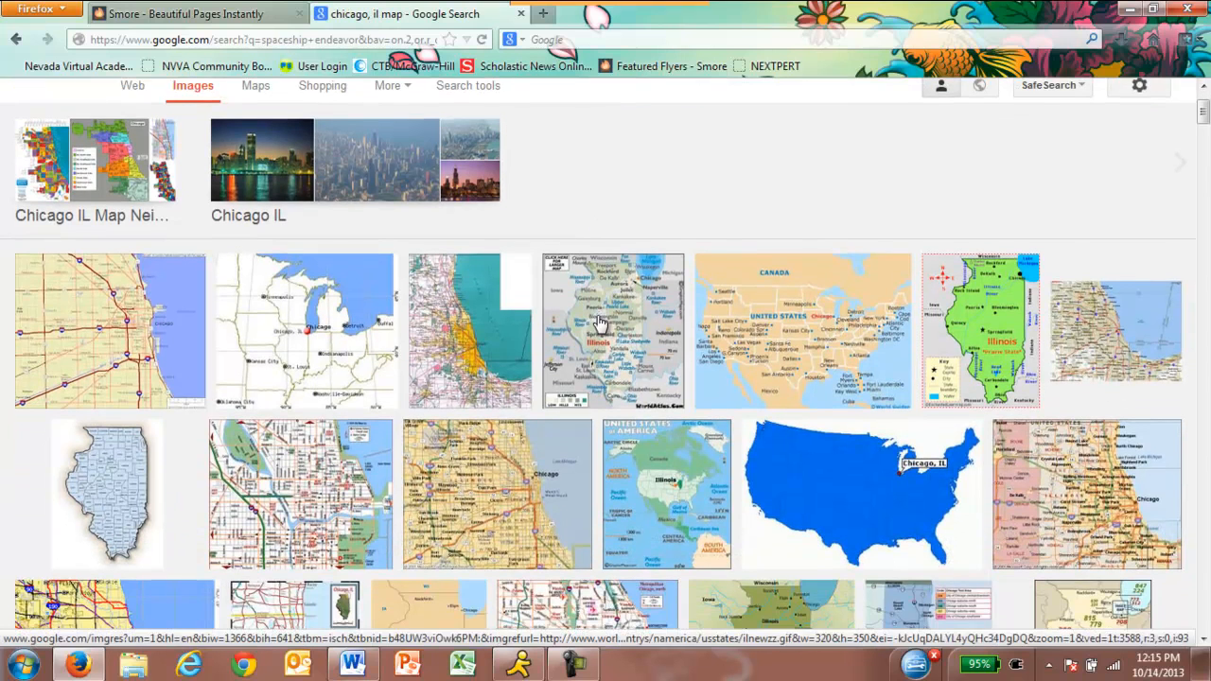
scroll(598, 322, "down", 2)
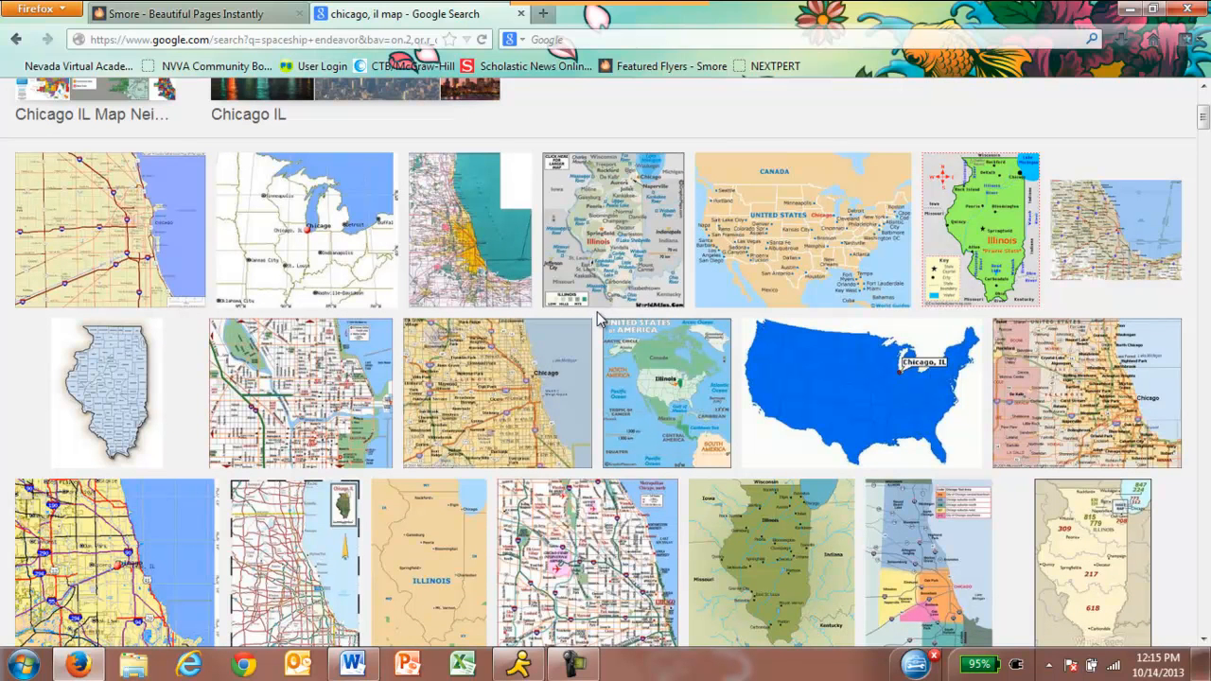
scroll(851, 398, "down", 8)
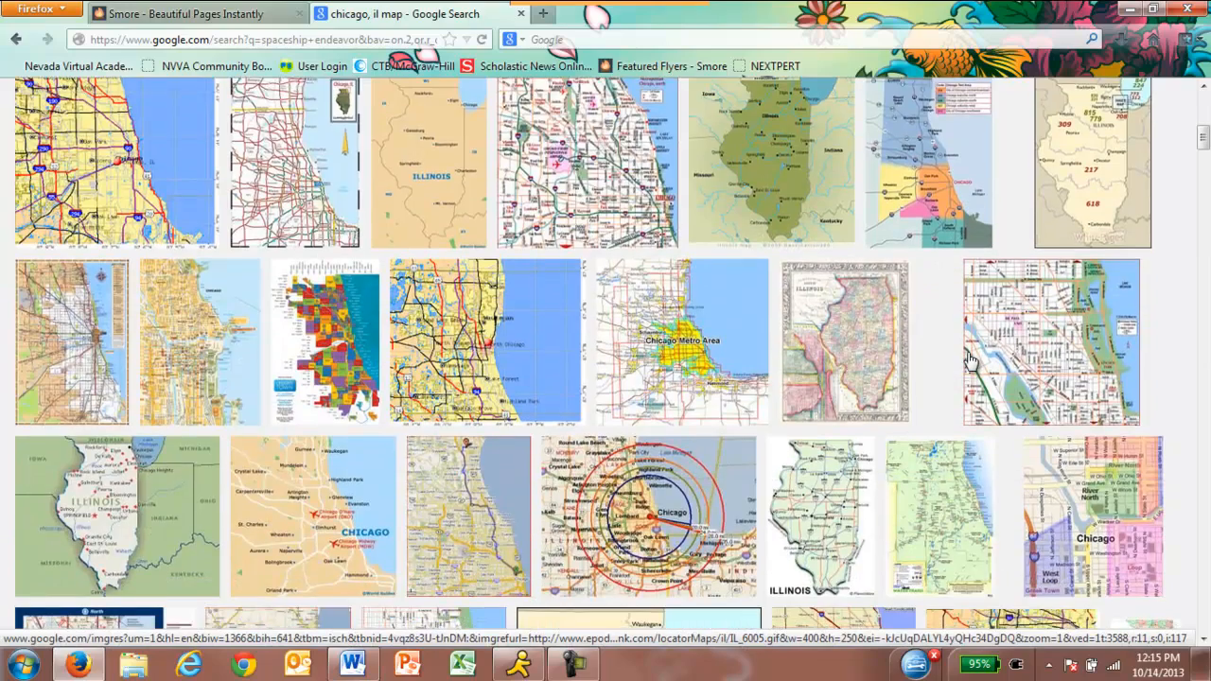
scroll(970, 358, "down", 2)
scroll(969, 358, "down", 4)
scroll(970, 357, "down", 6)
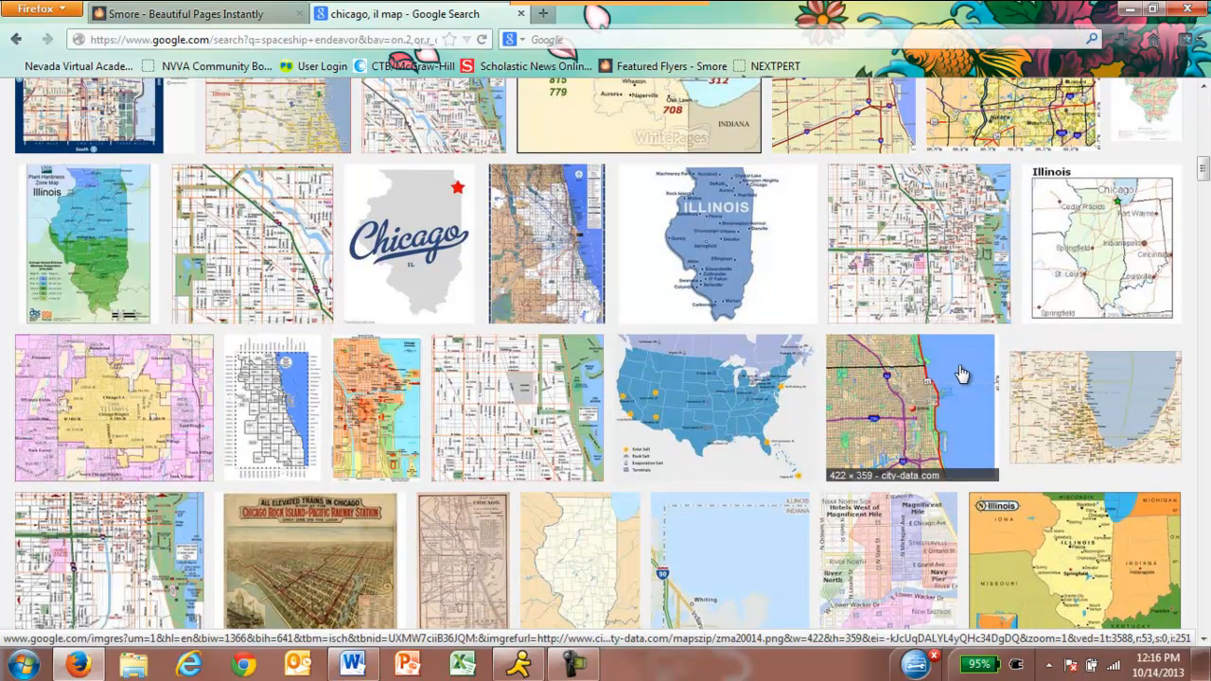
Step: Open the bestplaces.net Illinois map with Chicago starred and save it to the desktop from the reduced browser window
left_click(1131, 248)
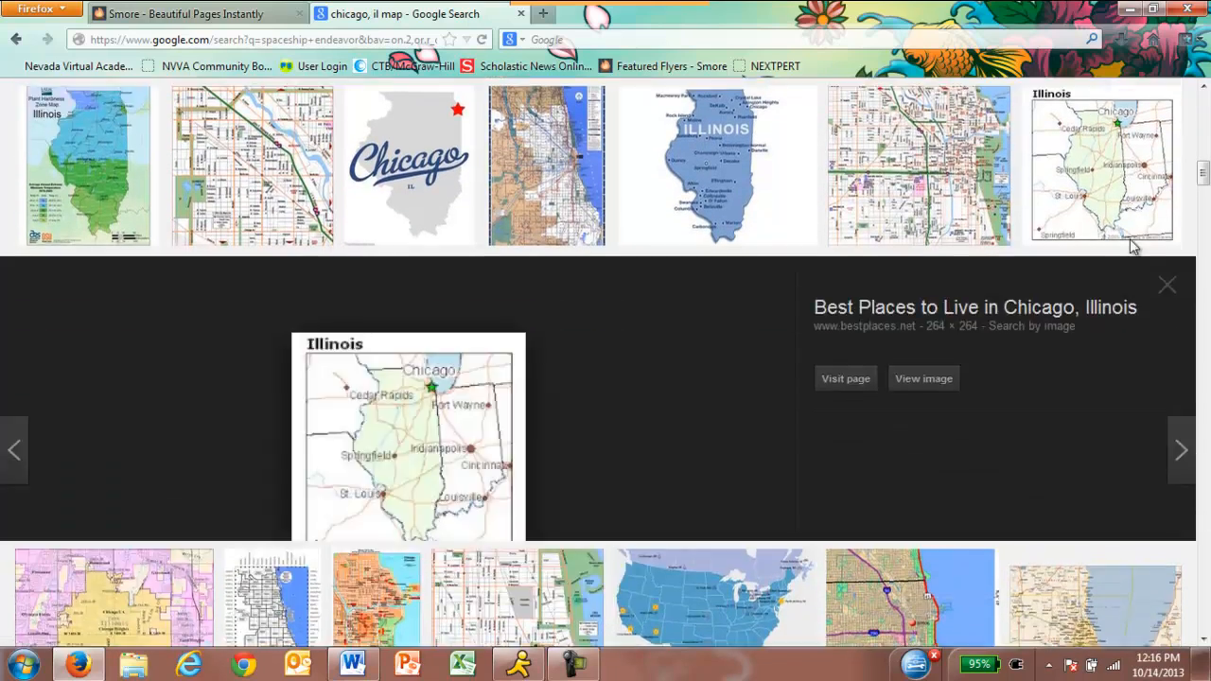
left_click(1153, 9)
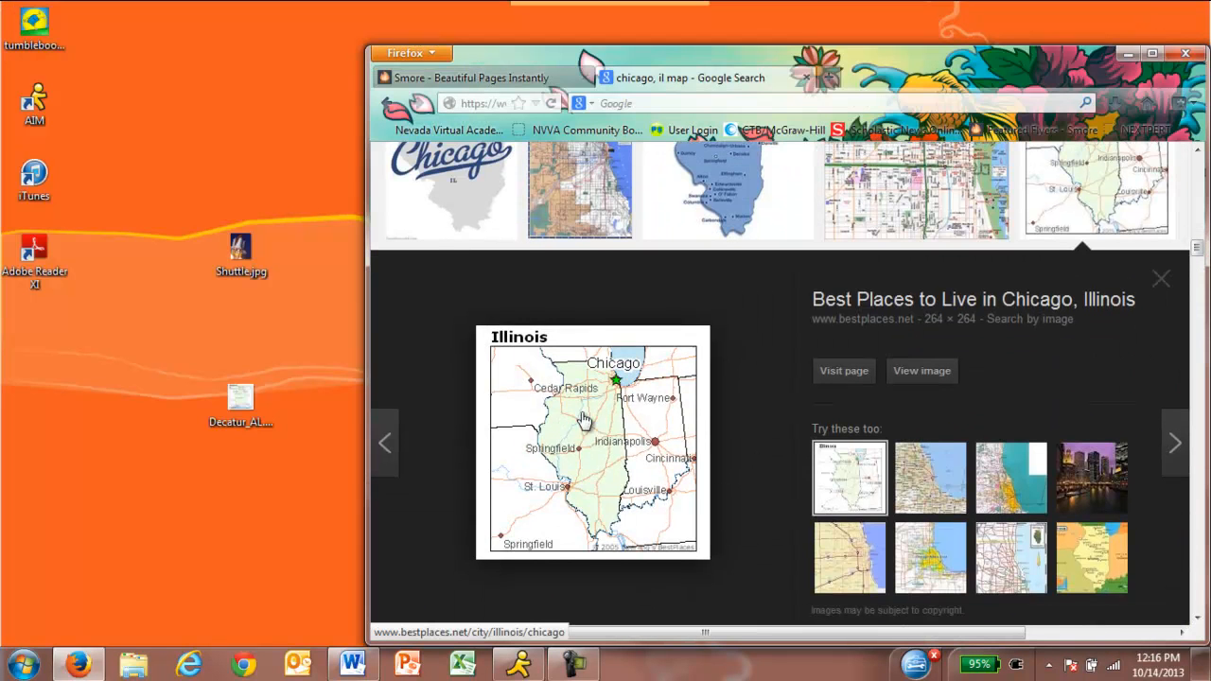
left_click_drag(584, 421, 143, 379)
left_click(275, 416)
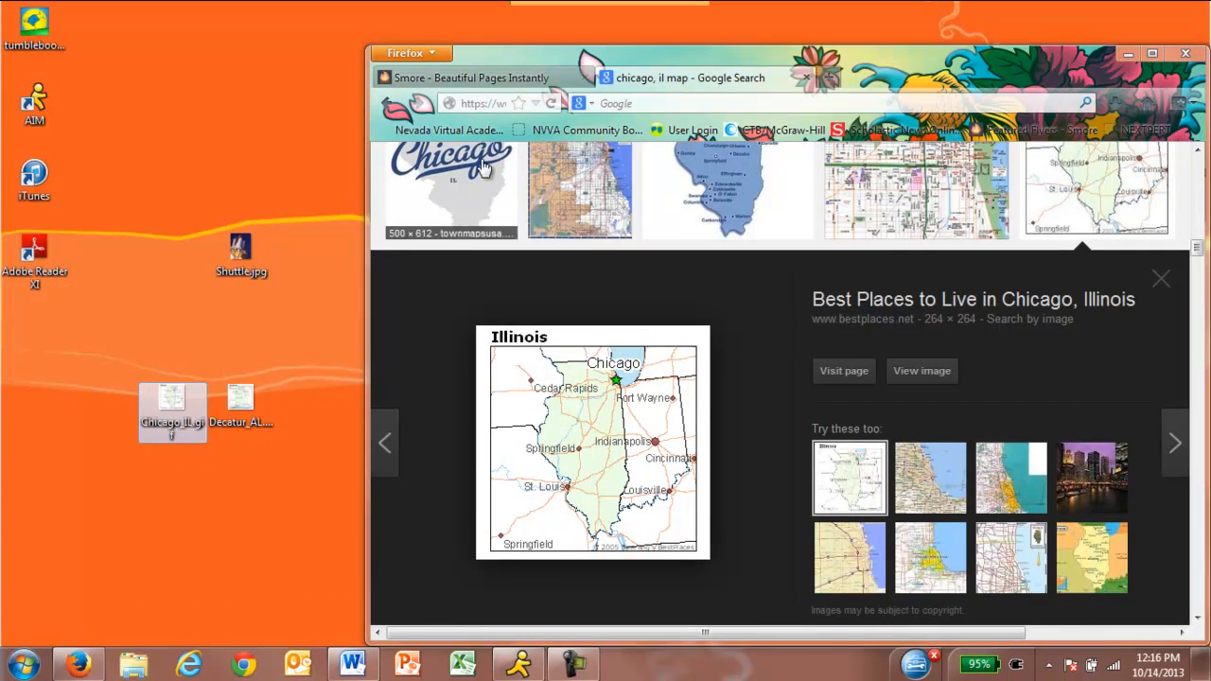
Step: Return to the Smore flyer and fill the gallery's first slot with the Decatur map and its third slot with the Chicago map
left_click(531, 80)
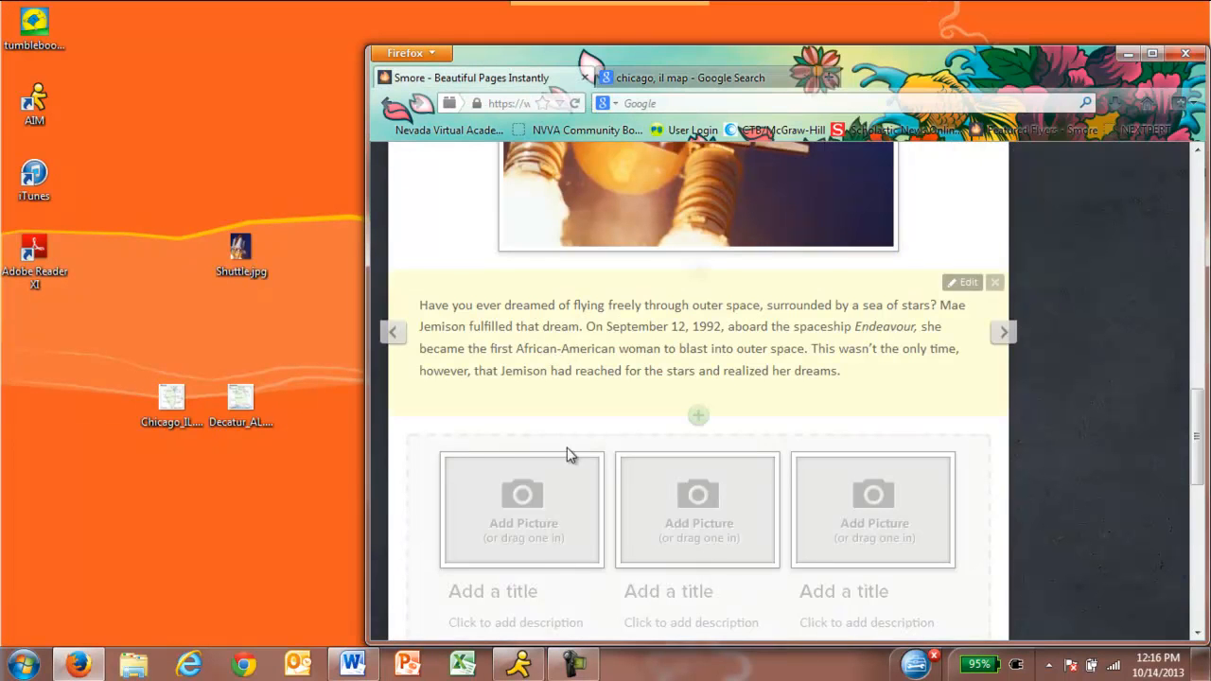
left_click_drag(241, 403, 515, 511)
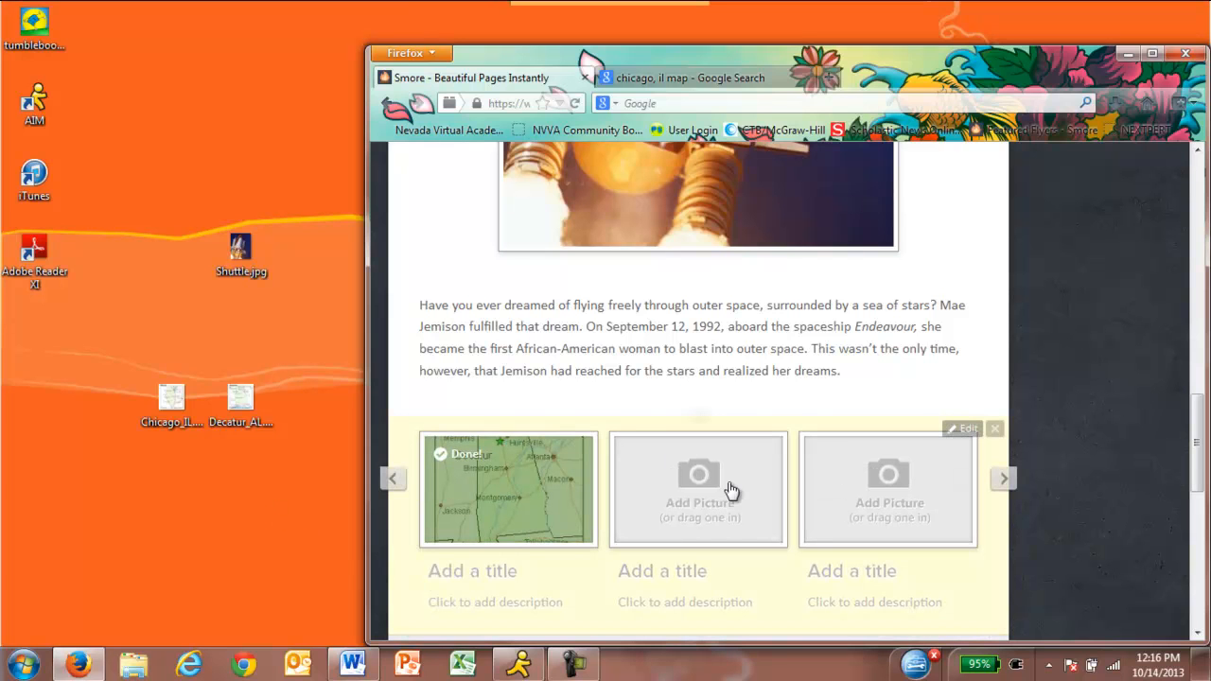
left_click_drag(202, 419, 884, 494)
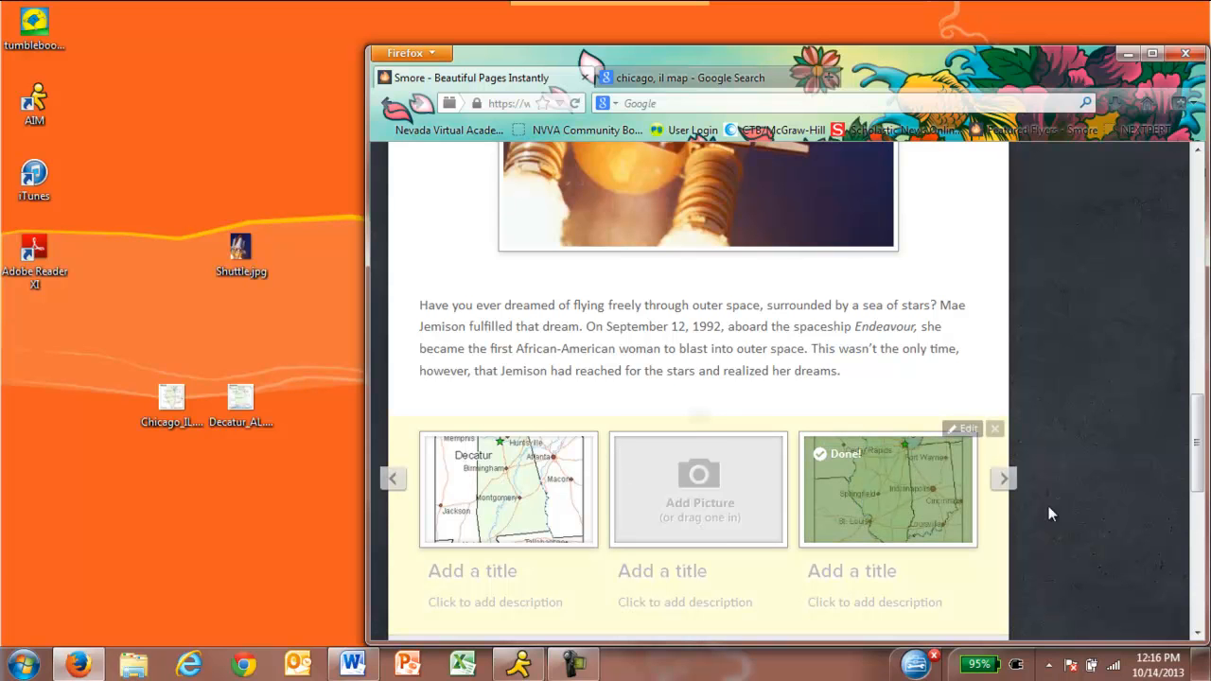
left_click(1153, 54)
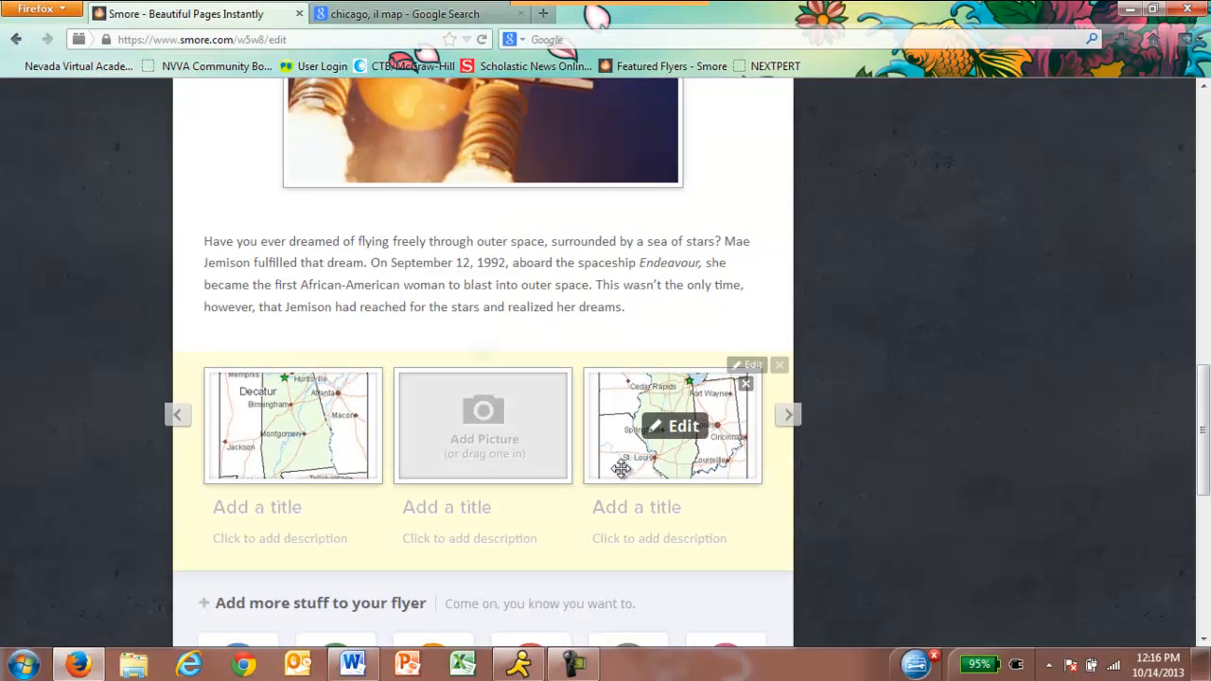
Step: Shift the Decatur thumbnail's crop area to the upper edge of the map so it includes the "Alabama" heading, and save it
mouse_move(286, 464)
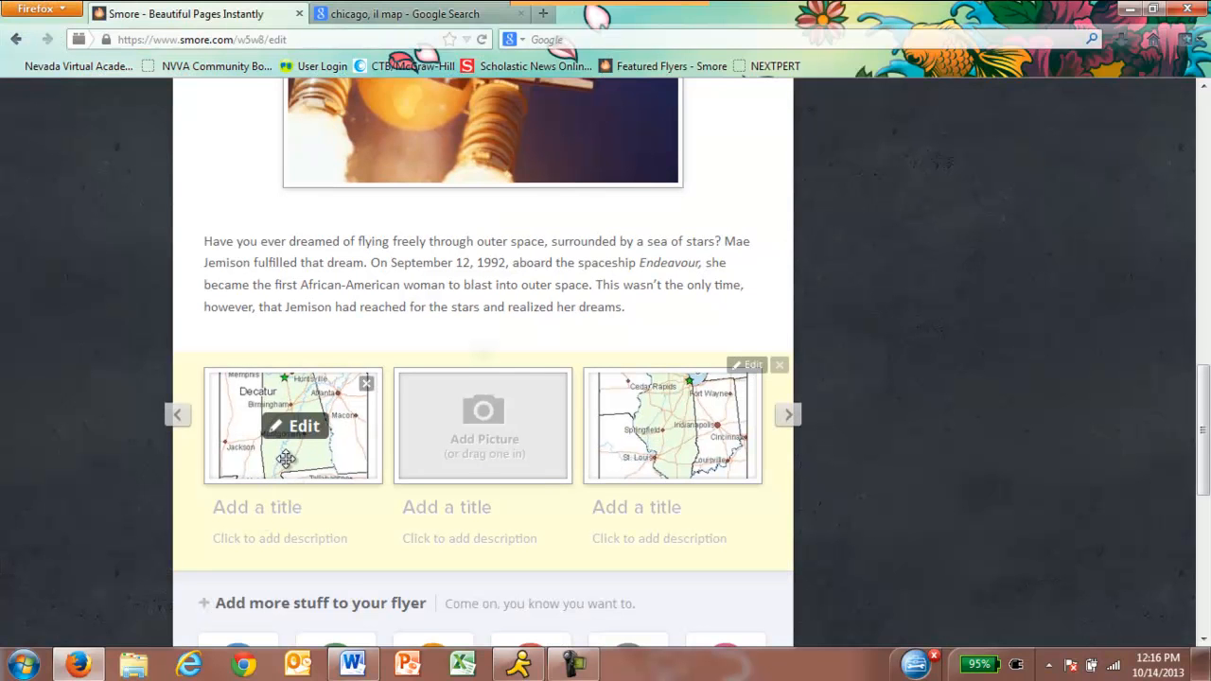
left_click(301, 427)
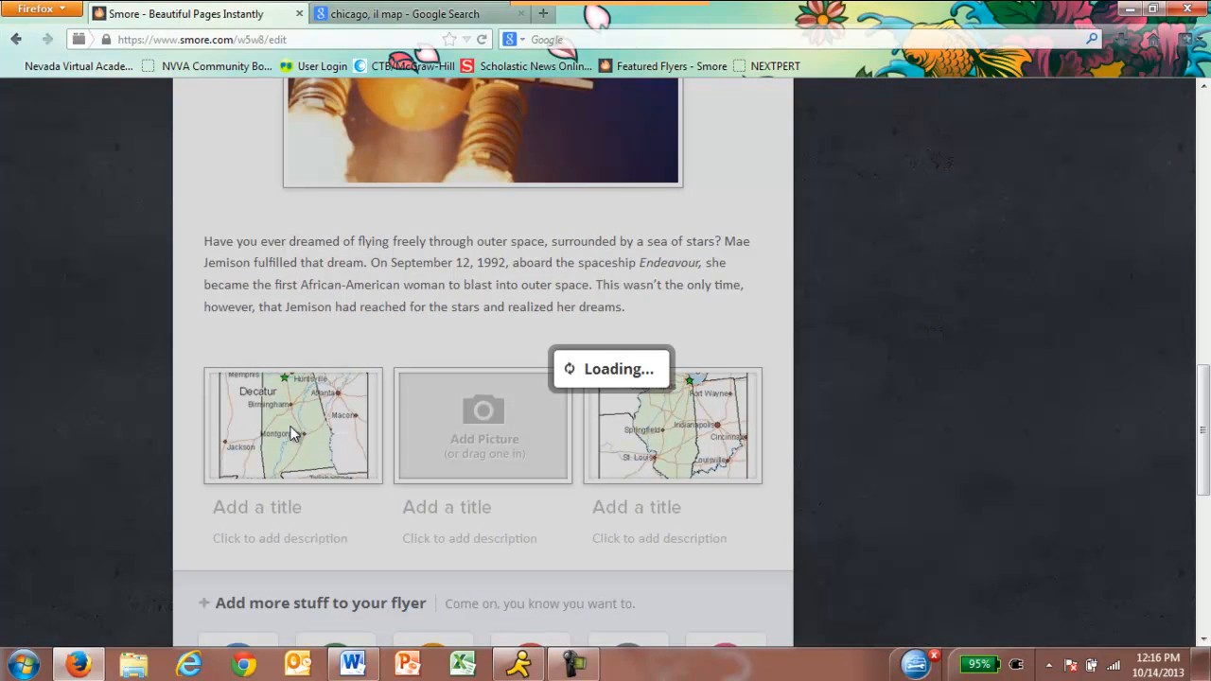
left_click_drag(677, 404, 681, 357)
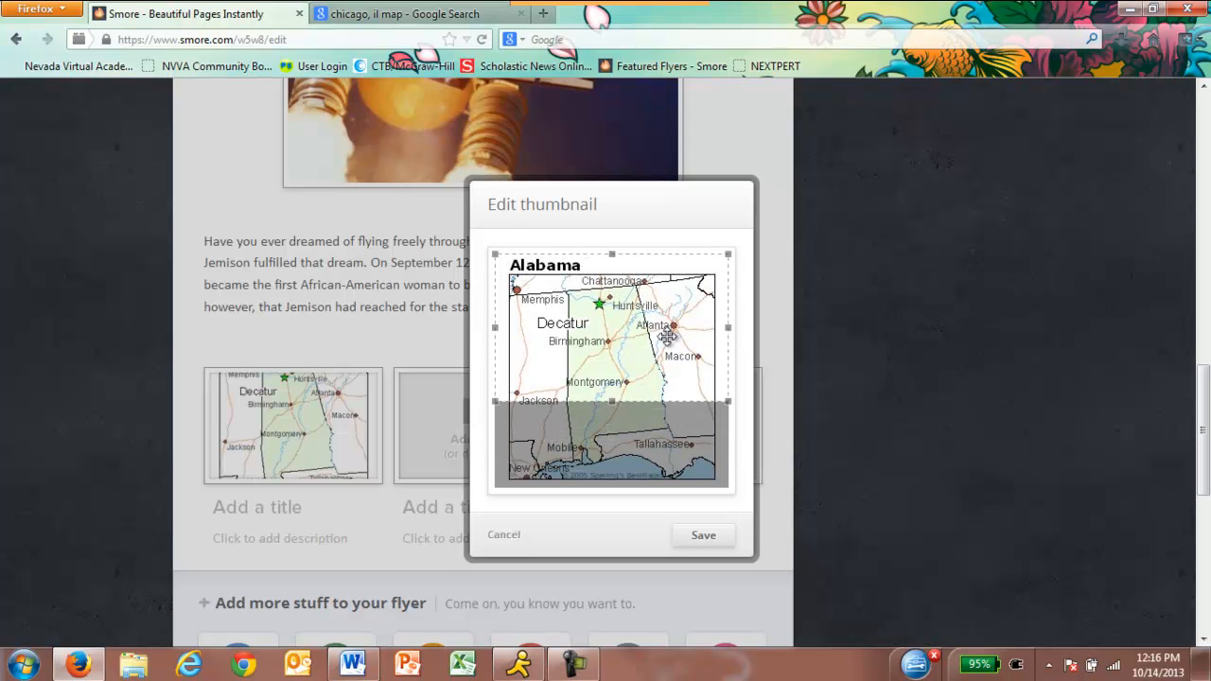
left_click(704, 536)
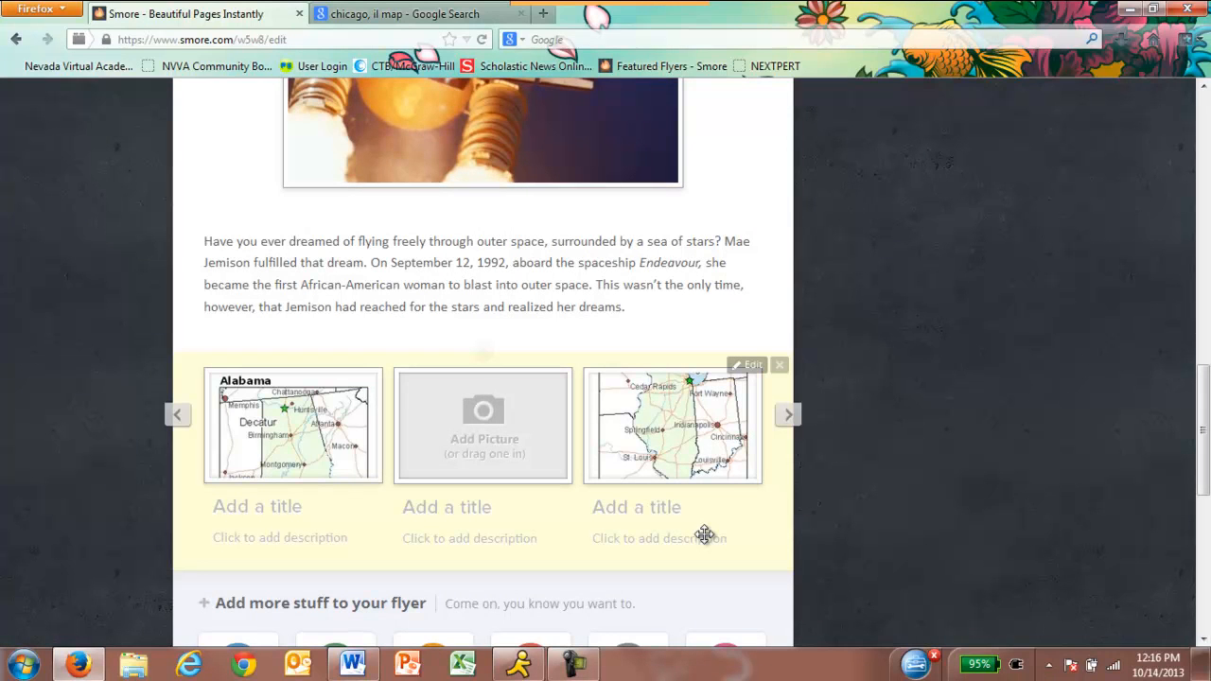
Step: Shift the Chicago thumbnail's crop area to the upper edge of the map so it includes the "Illinois" heading, and save it
left_click(676, 431)
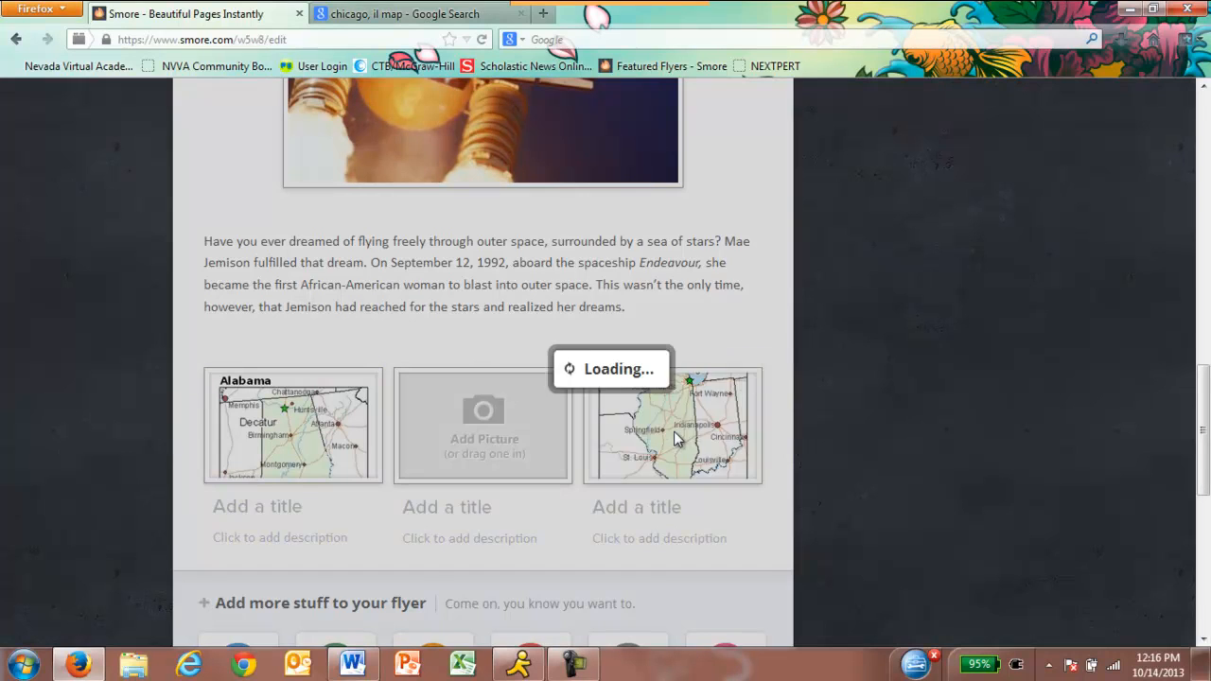
left_click_drag(652, 400, 652, 354)
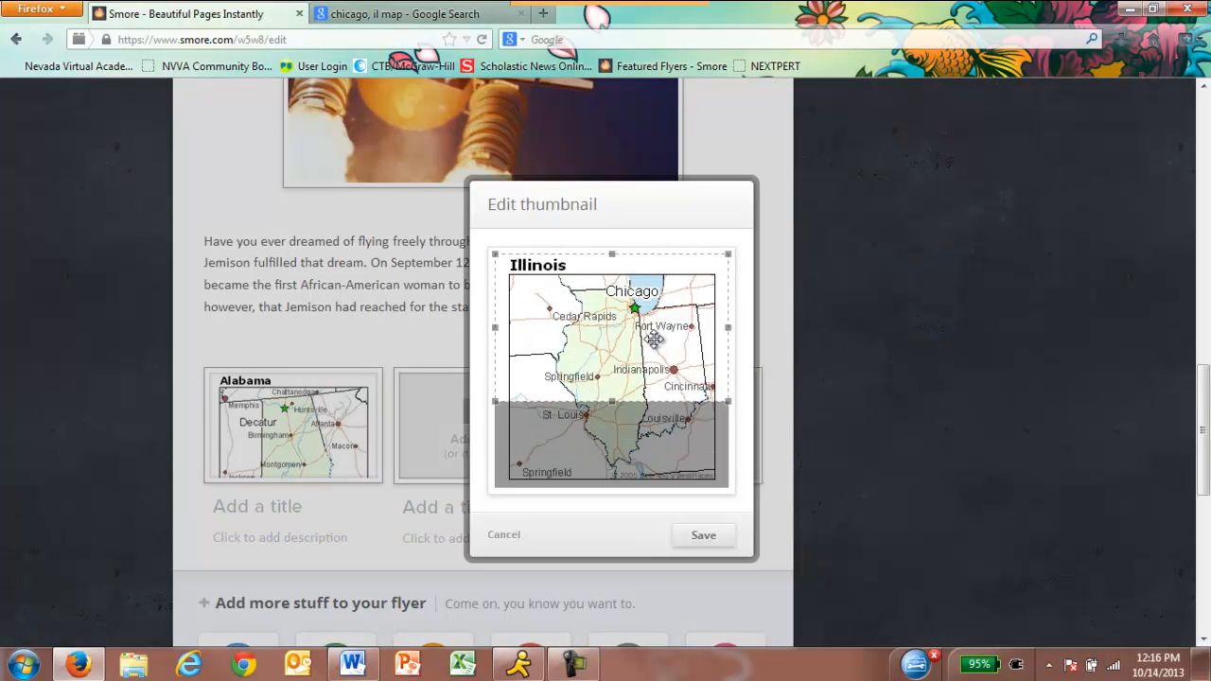
left_click(704, 535)
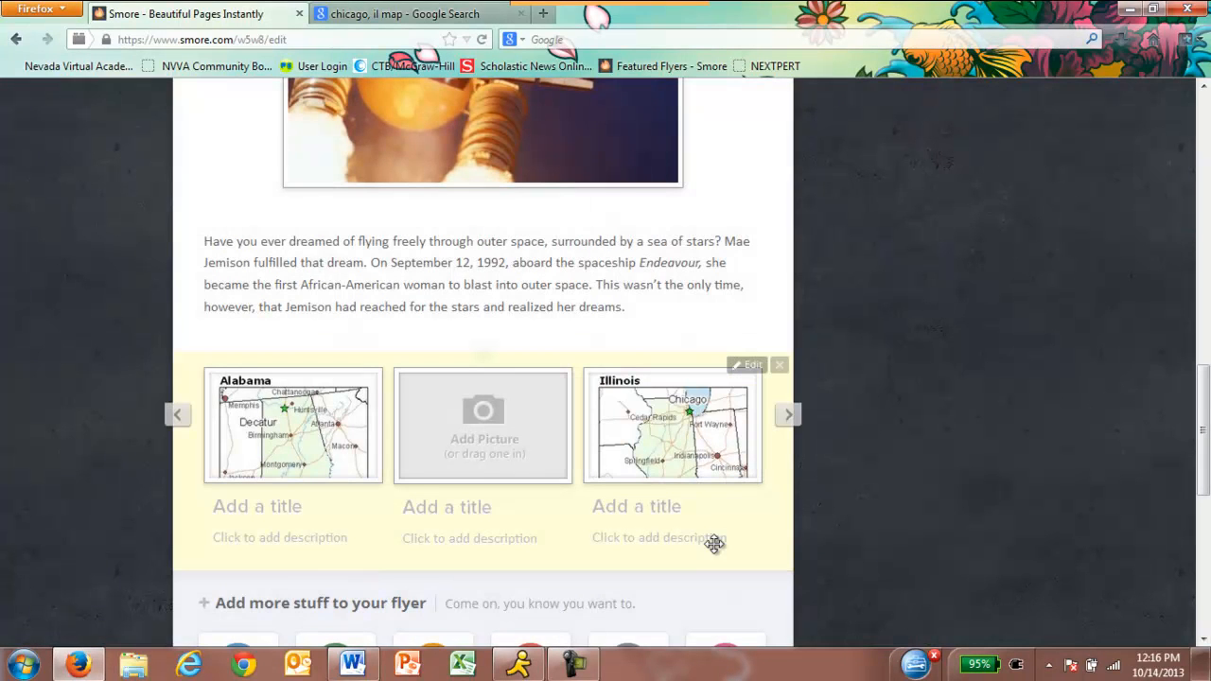
Step: Title the Alabama map "Decatur, Alabama" and describe Jemison's birth date, her birthplace Decatur, Alabama, and that she grew up in Chicago, Illinois
left_click(267, 509)
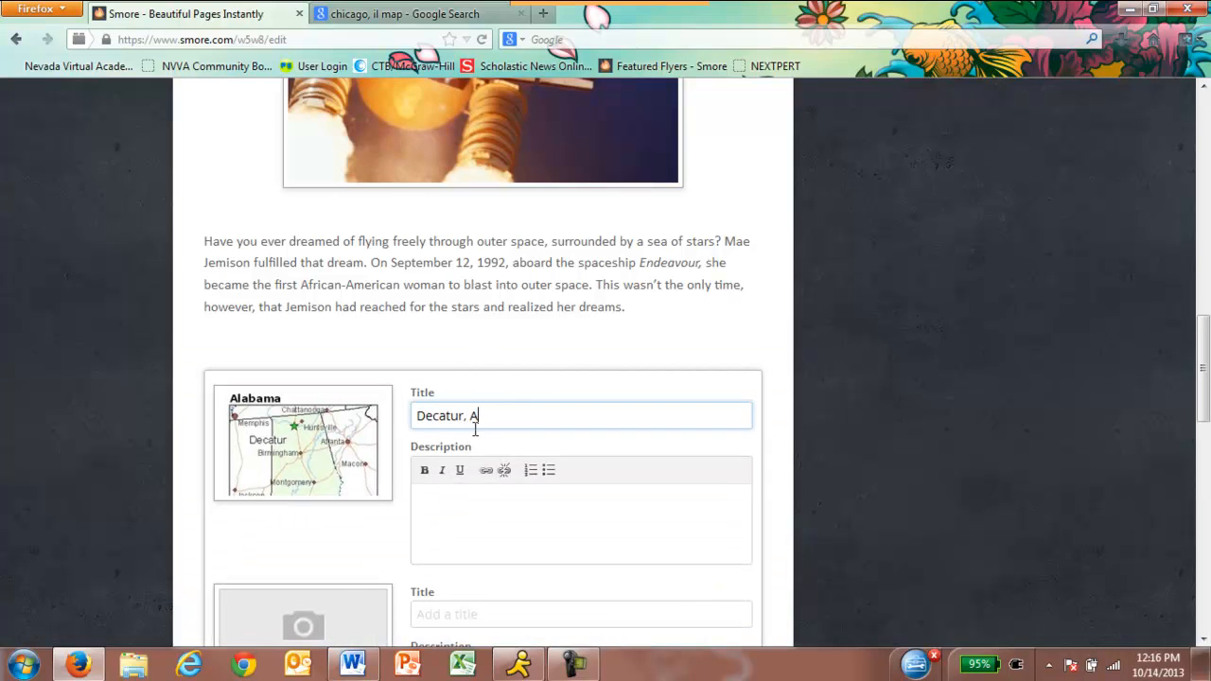
left_click(494, 530)
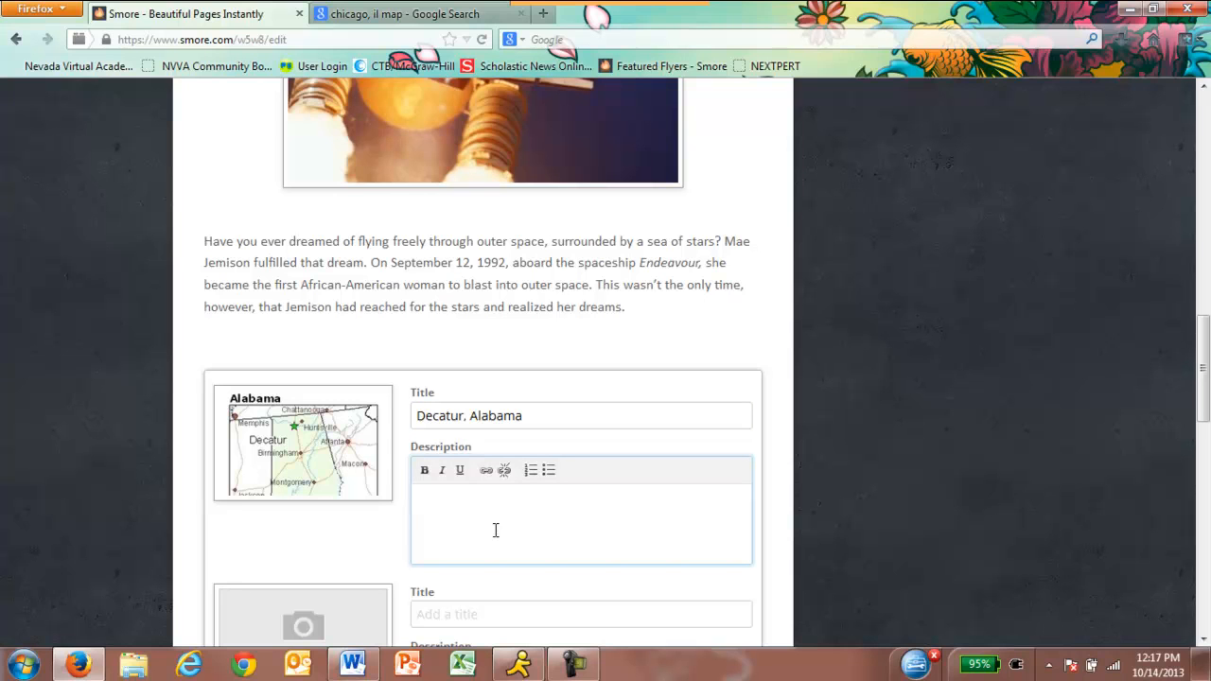
type("Jemison was born on October 17, 1956 in Decatur, A")
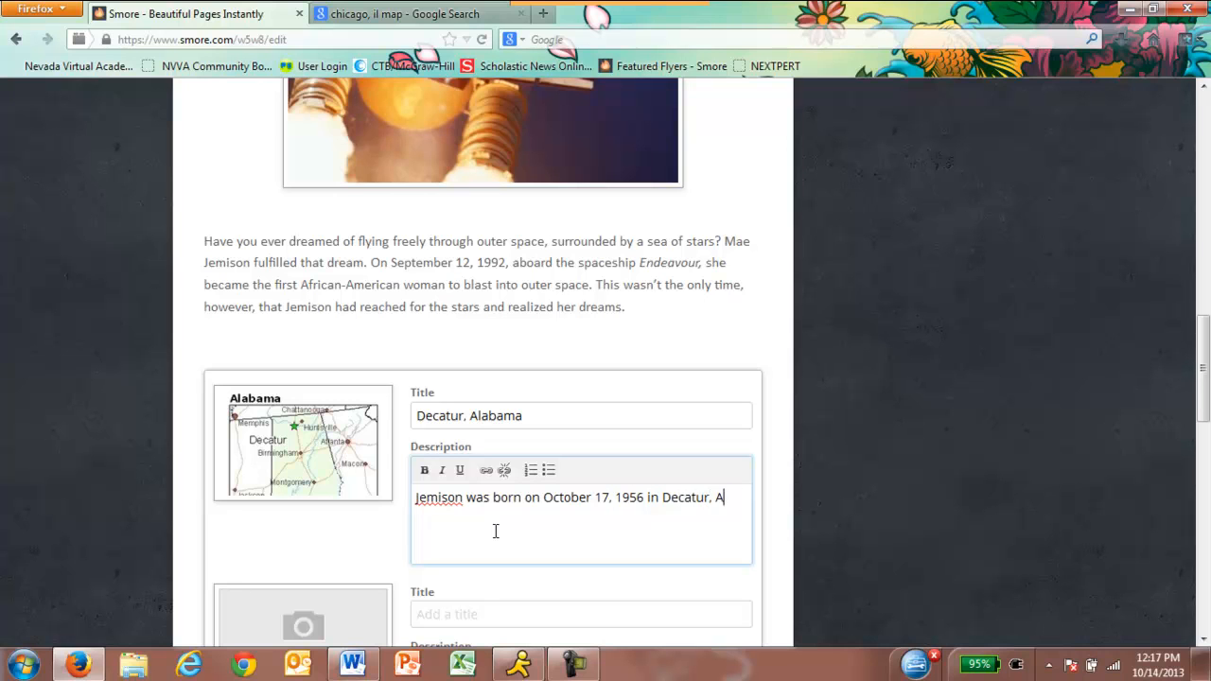
type("ama")
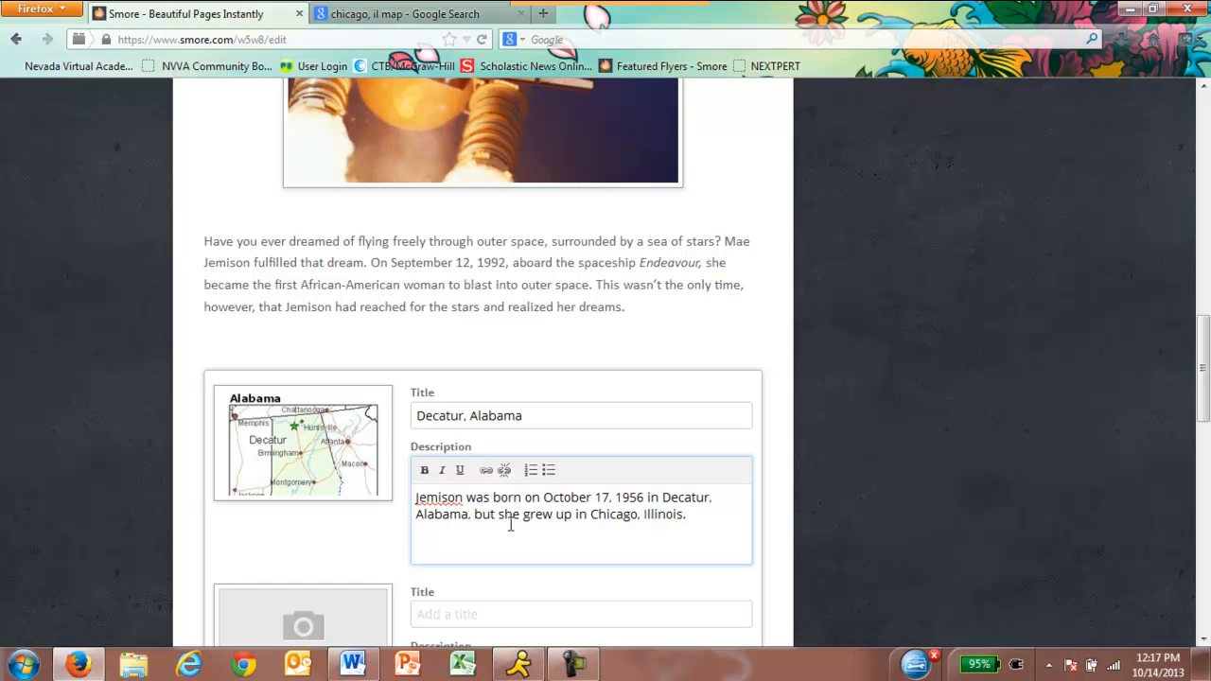
Step: Copy the Decatur map's full description into the description of the Illinois map
left_click_drag(705, 513, 413, 497)
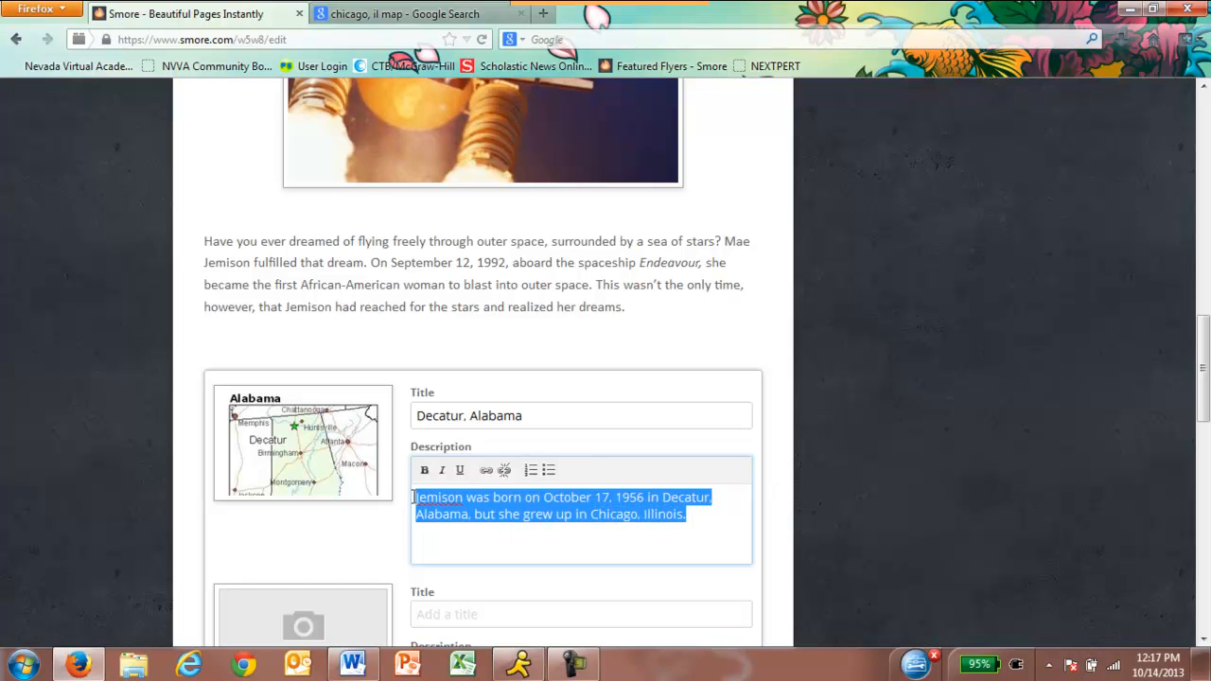
right_click(587, 517)
left_click(651, 316)
scroll(556, 514, "down", 5)
left_click(491, 595)
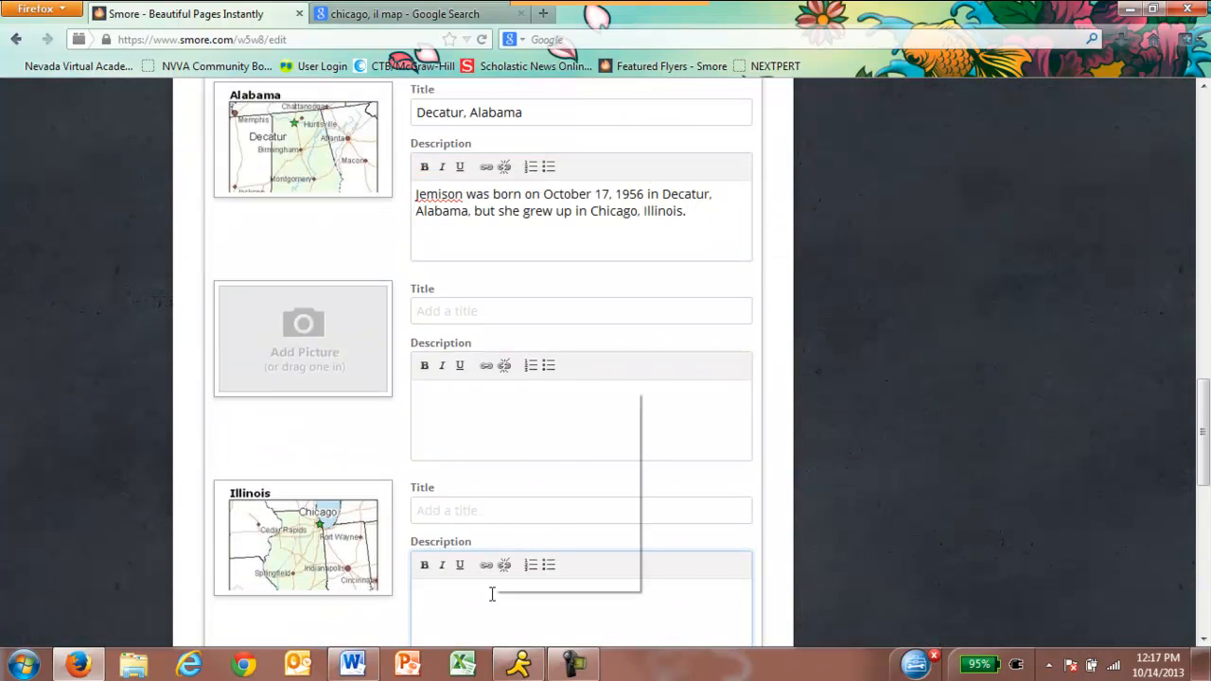
right_click(491, 594)
left_click(536, 465)
Step: Title the Illinois map "Chicago, Illinois" and finish editing the gallery
left_click(511, 518)
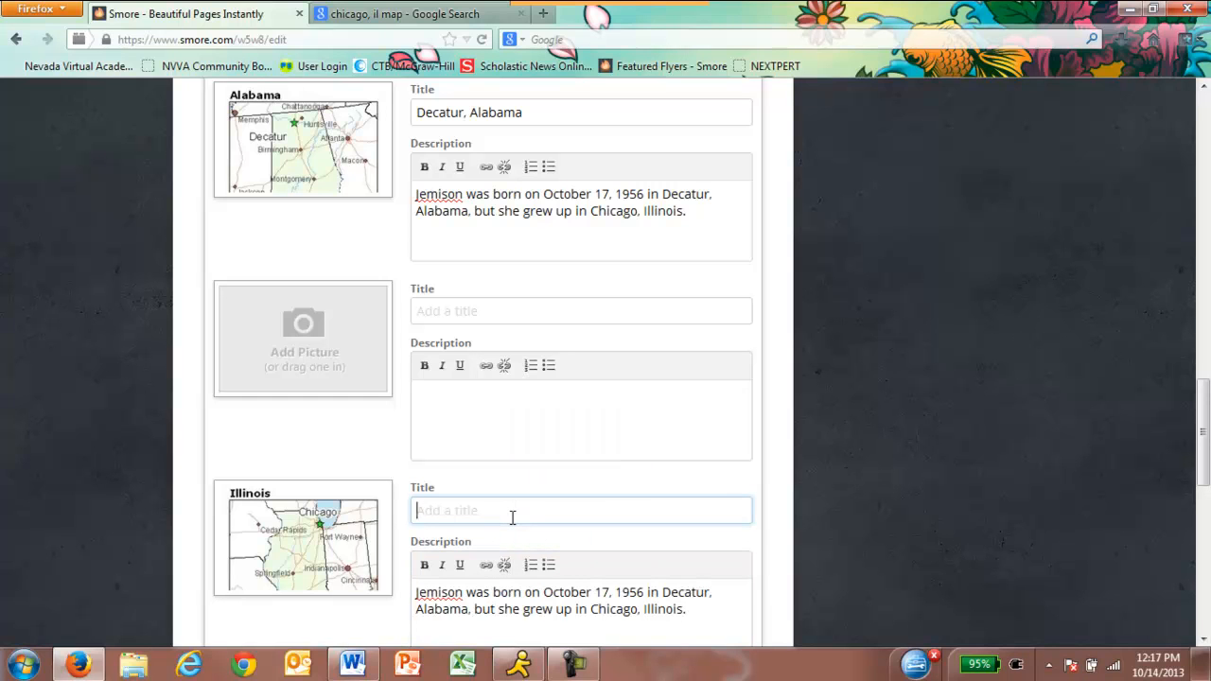
type("Chi")
scroll(890, 381, "down", 3)
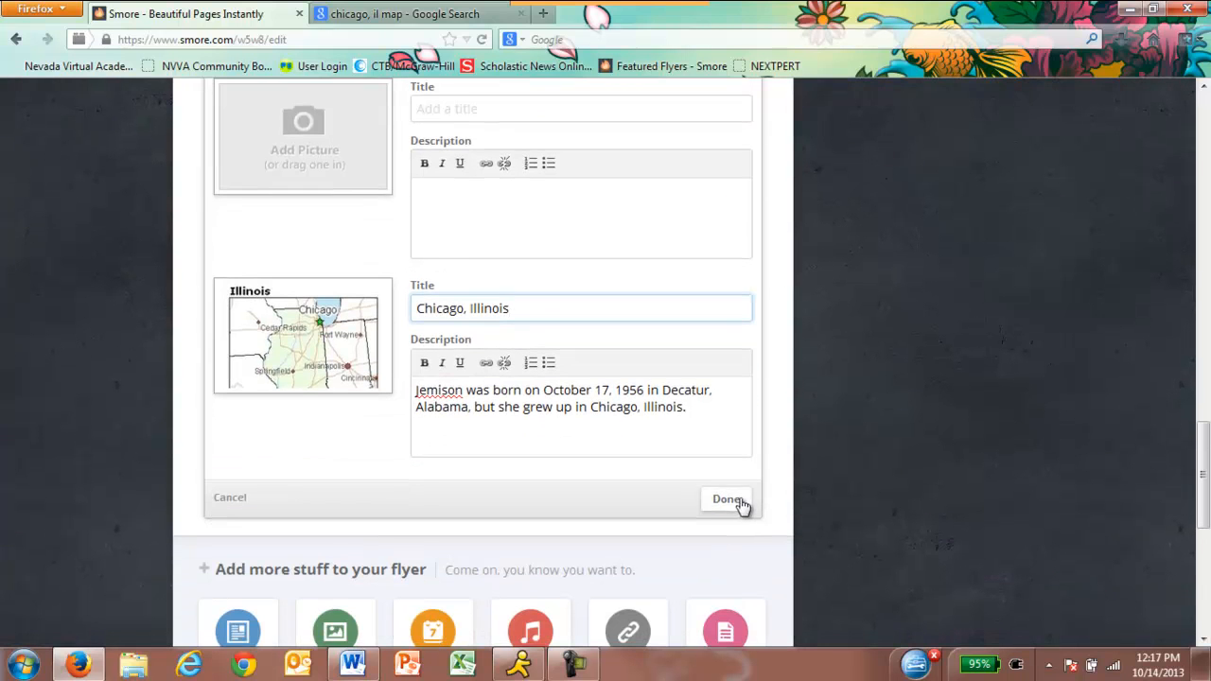
left_click(738, 505)
Step: Check the finished gallery, then finish editing the flyer to put it online
scroll(826, 486, "up", 5)
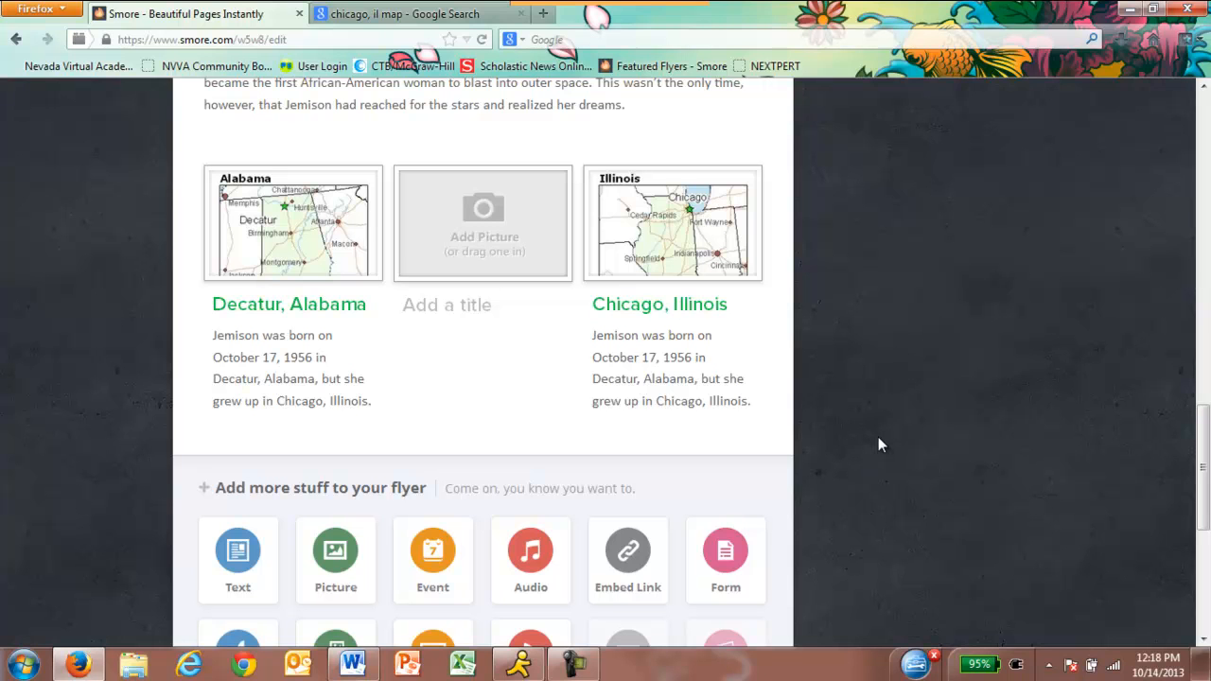
scroll(878, 438, "down", 2)
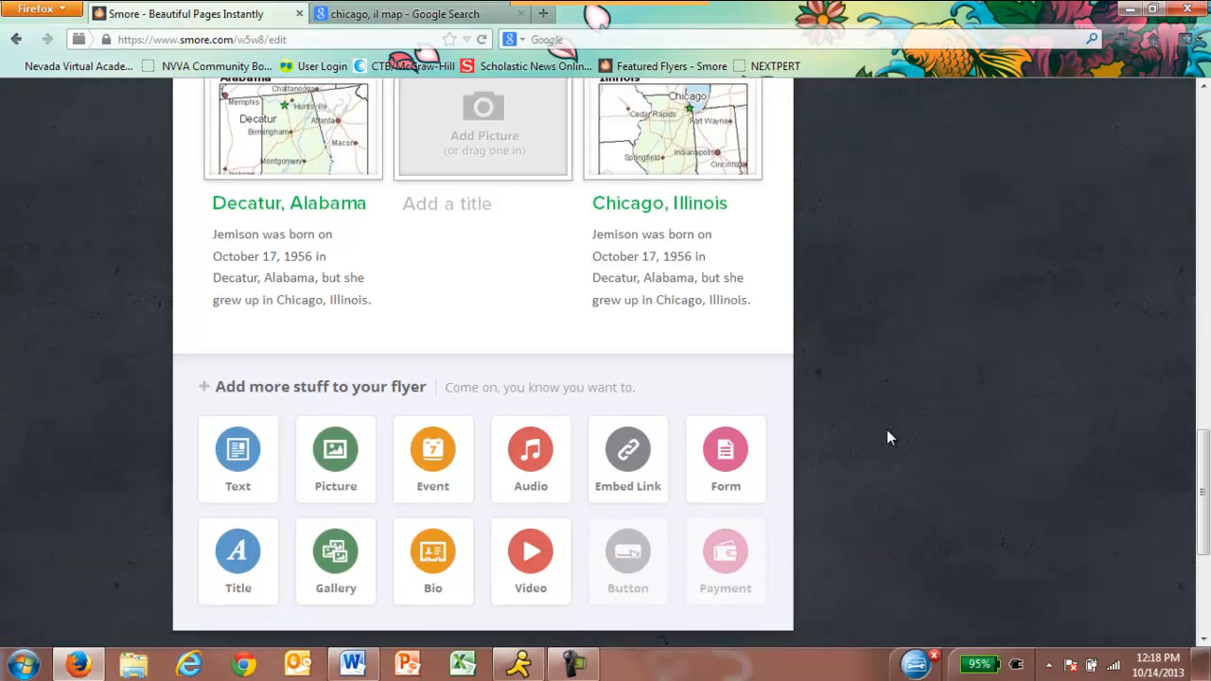
scroll(887, 431, "up", 2)
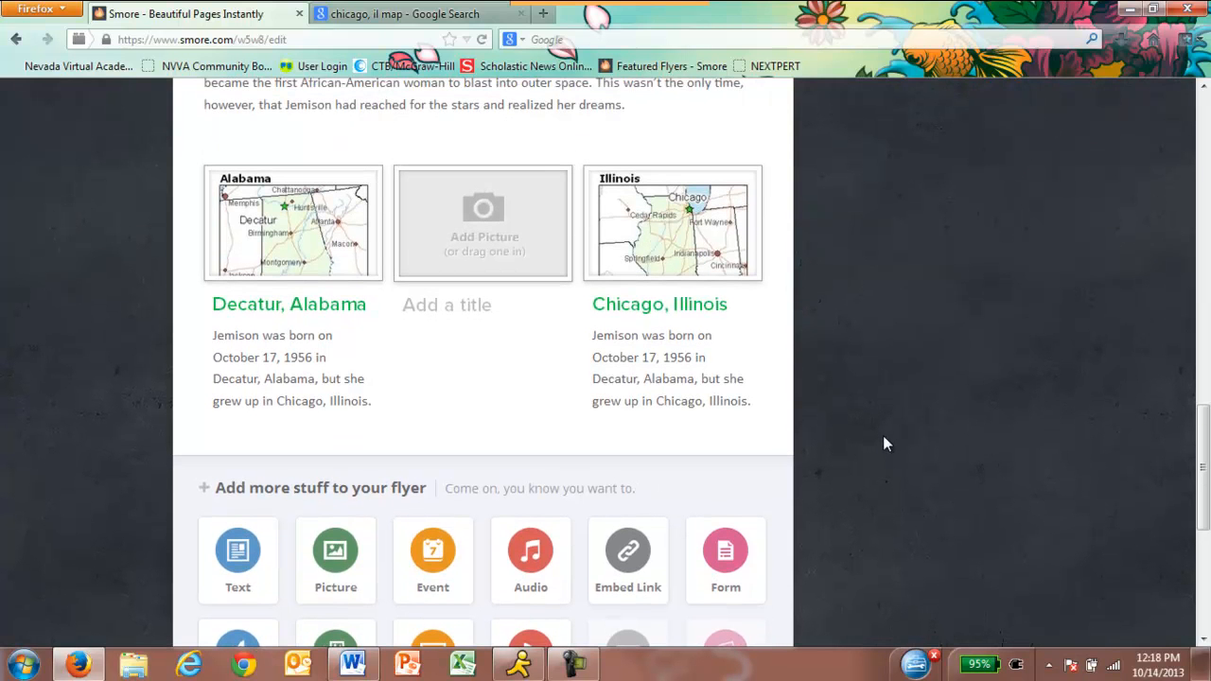
left_click_drag(1195, 465, 1207, 146)
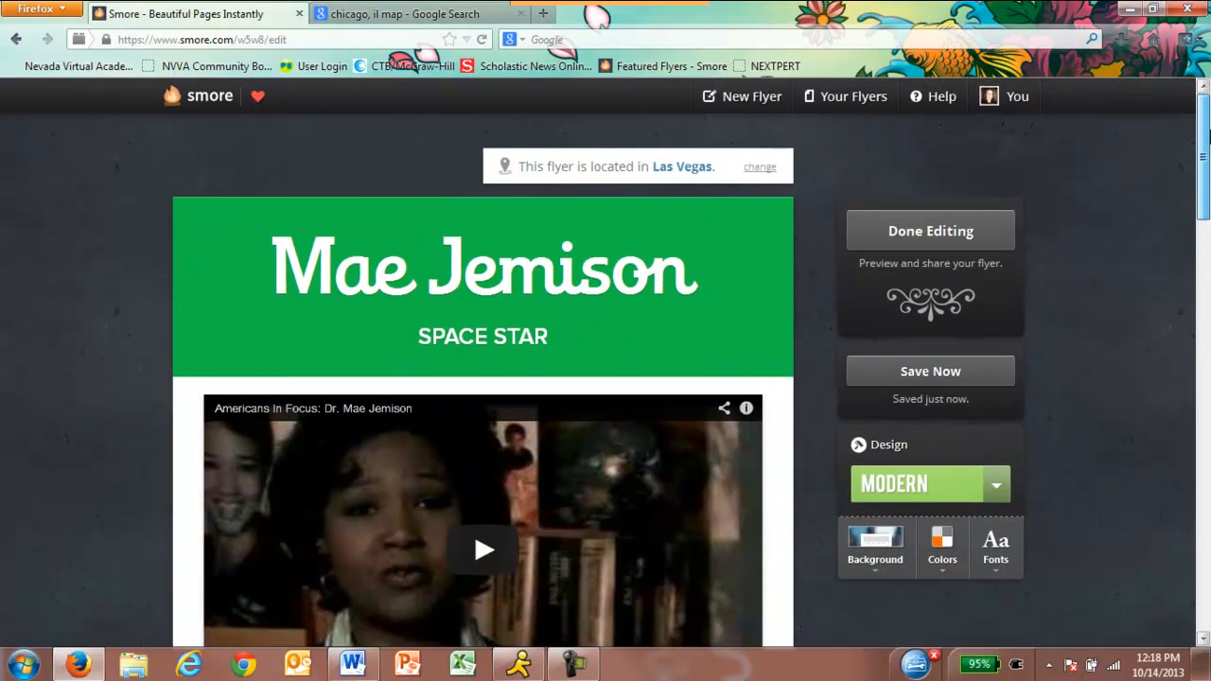
left_click(881, 237)
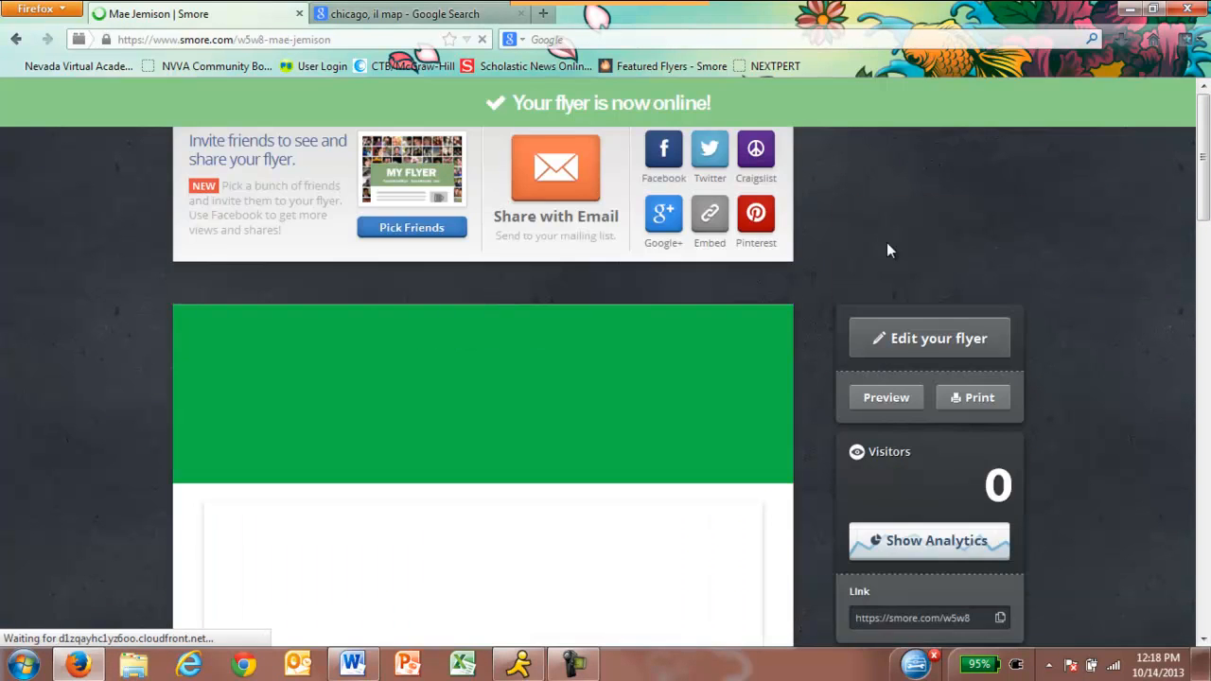
Step: Preview the flyer from its title to the gallery, view the Decatur map enlarged, and close the preview
left_click(887, 399)
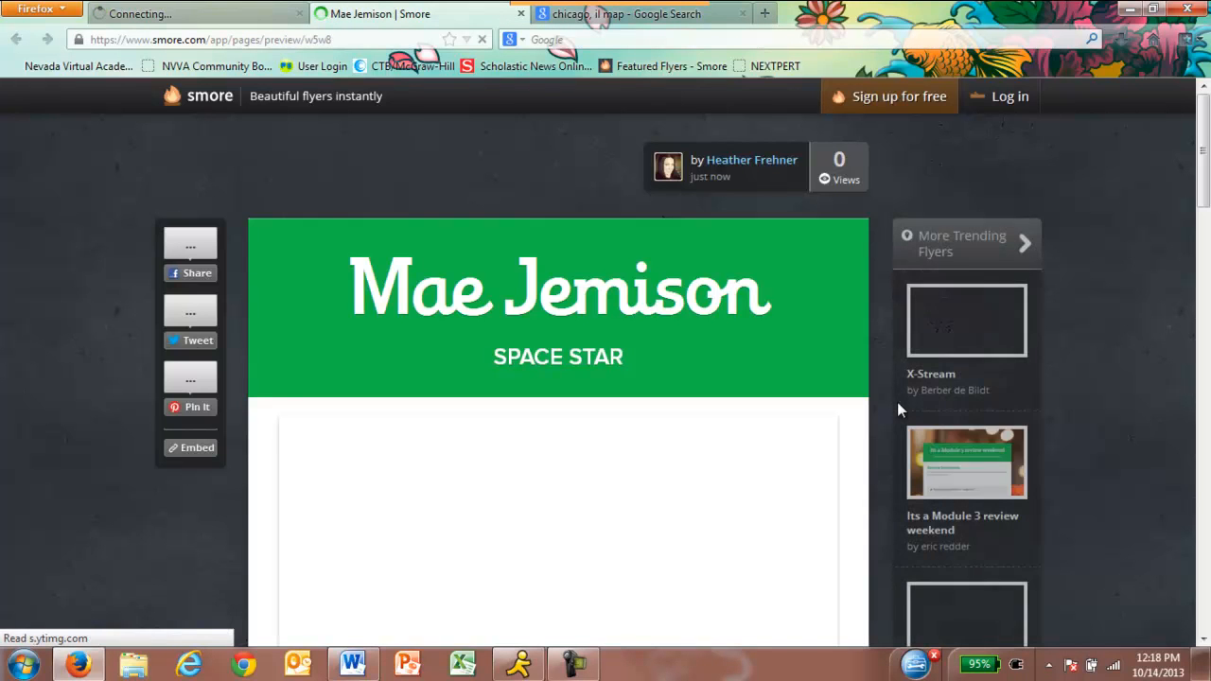
scroll(1112, 279, "down", 4)
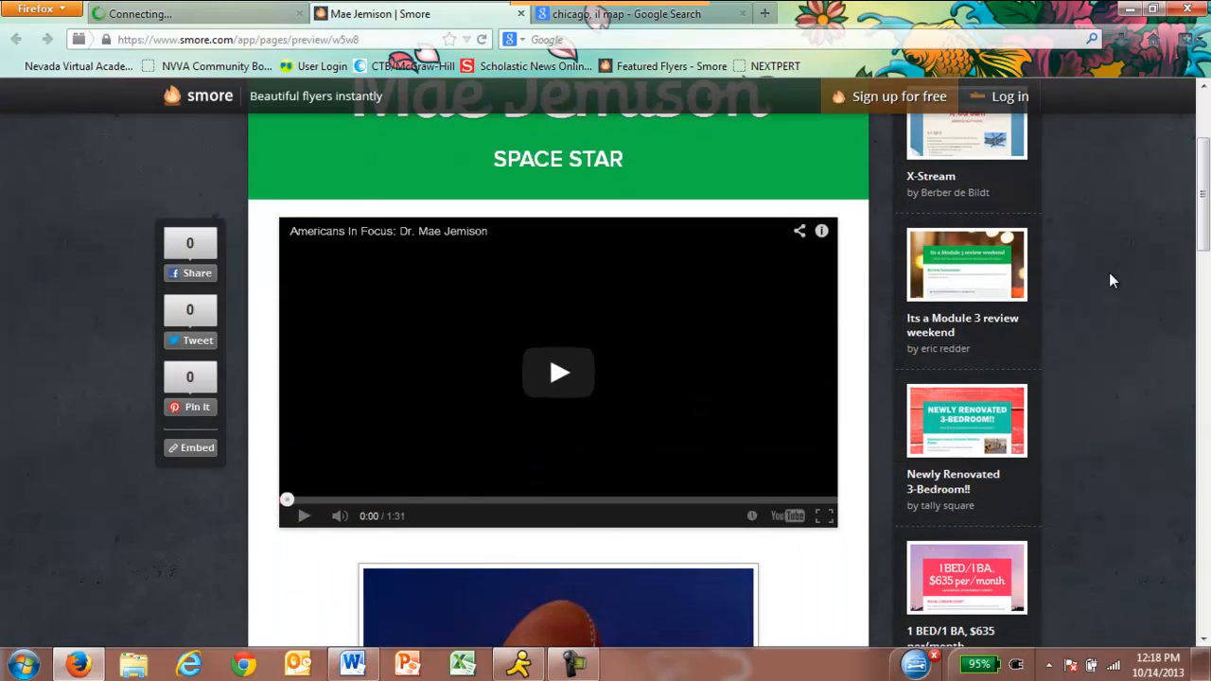
scroll(1109, 272, "down", 2)
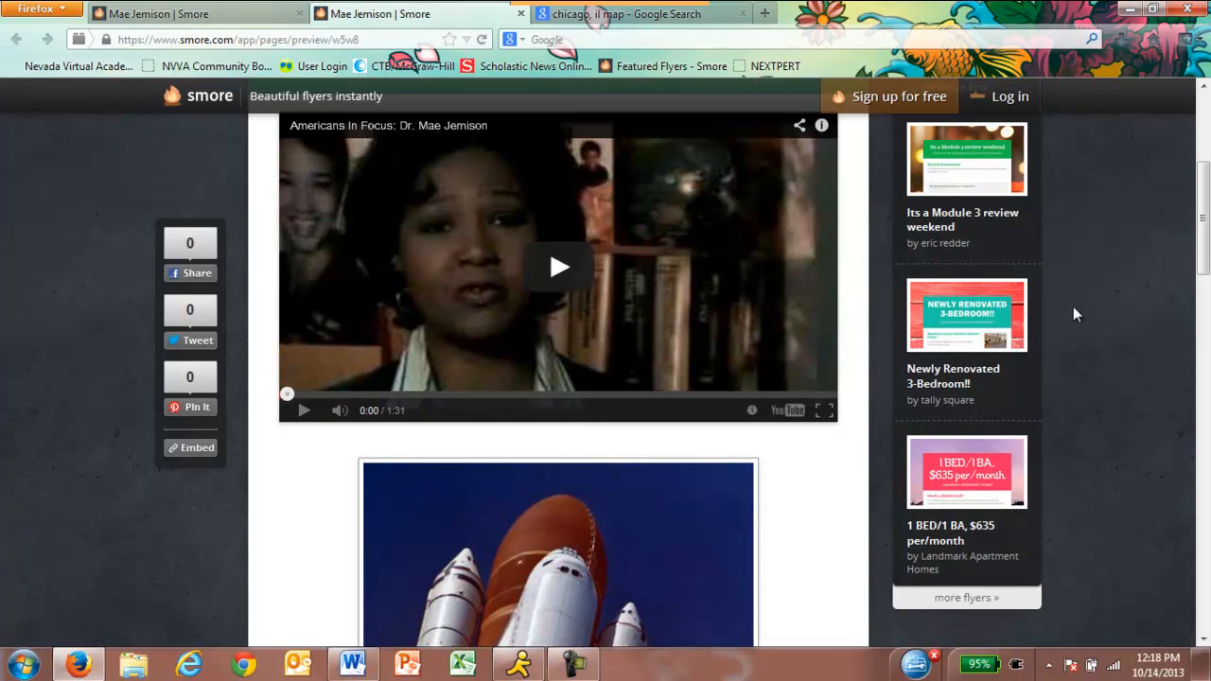
scroll(1128, 308, "down", 8)
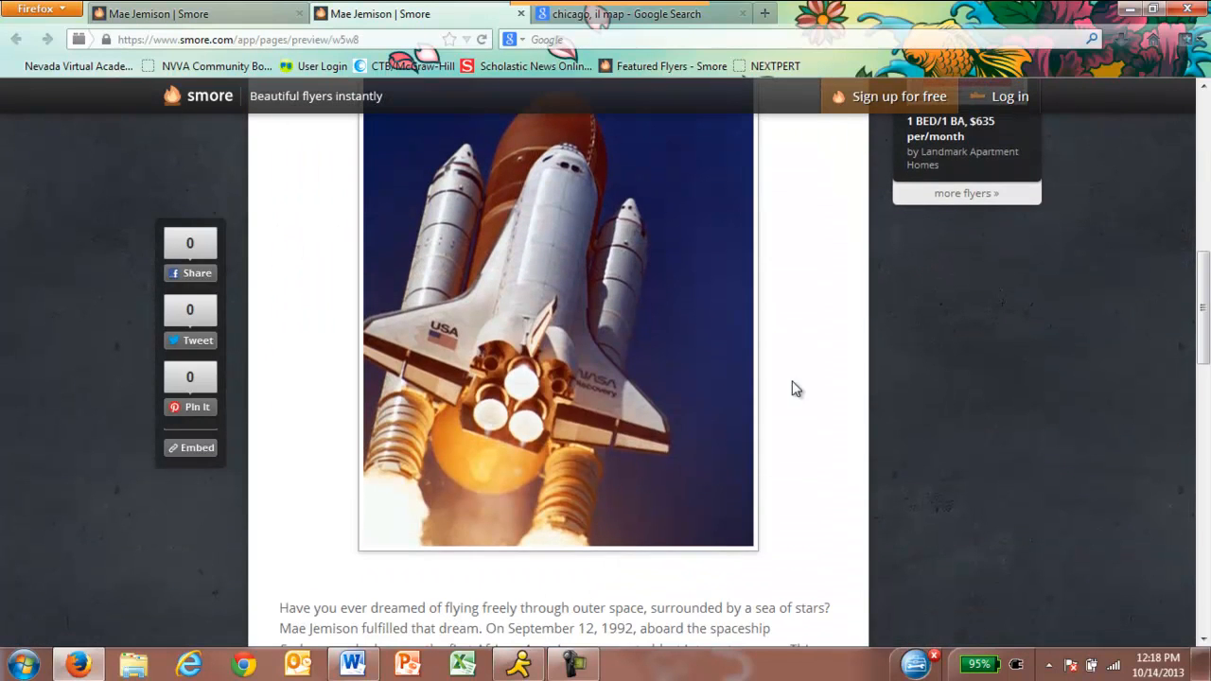
scroll(804, 397, "down", 8)
scroll(817, 438, "down", 1)
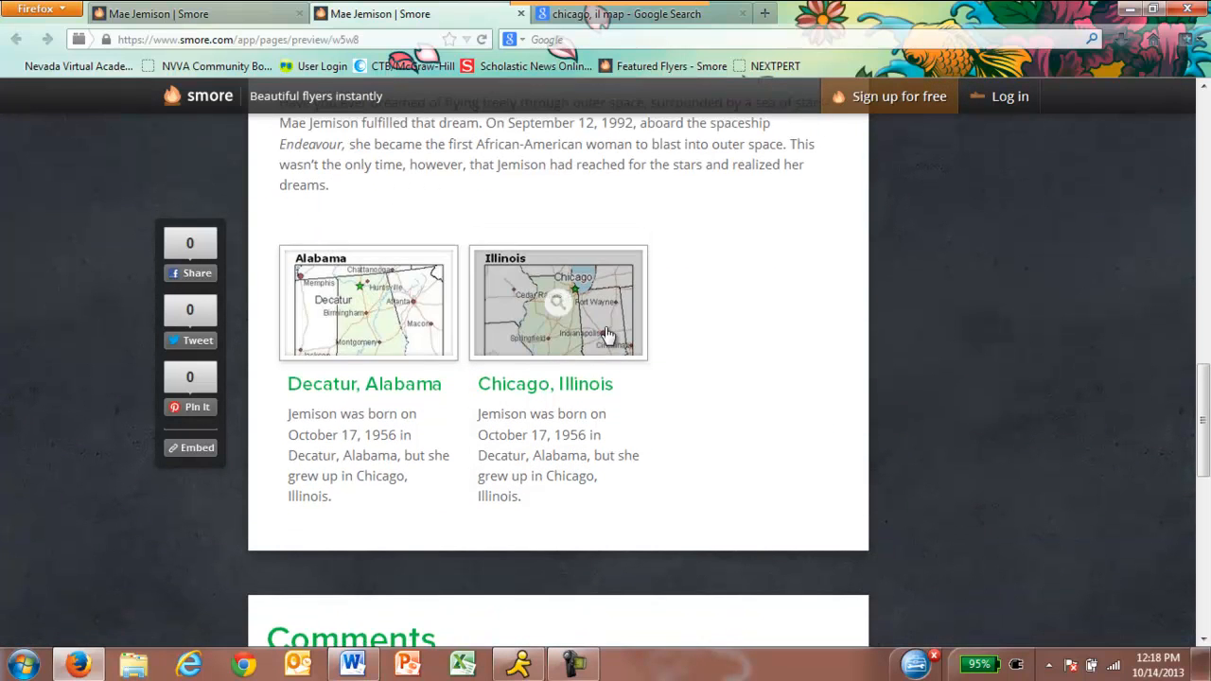
left_click(368, 304)
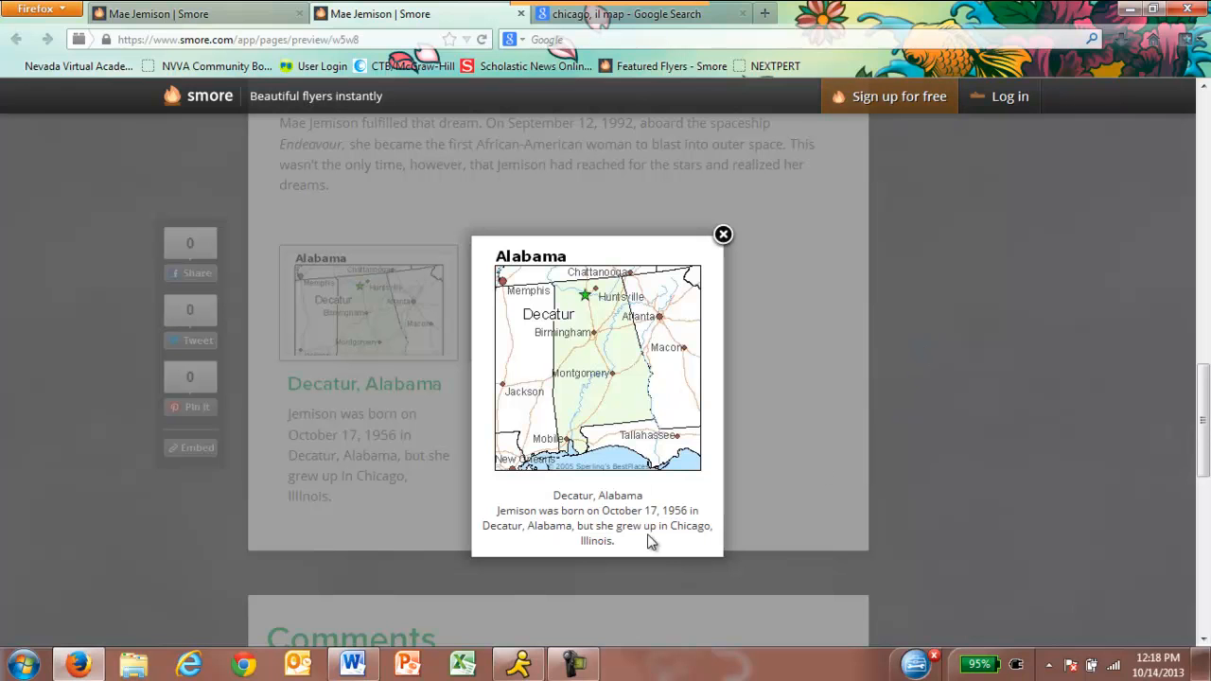
left_click(722, 236)
left_click_drag(1200, 395, 1205, 106)
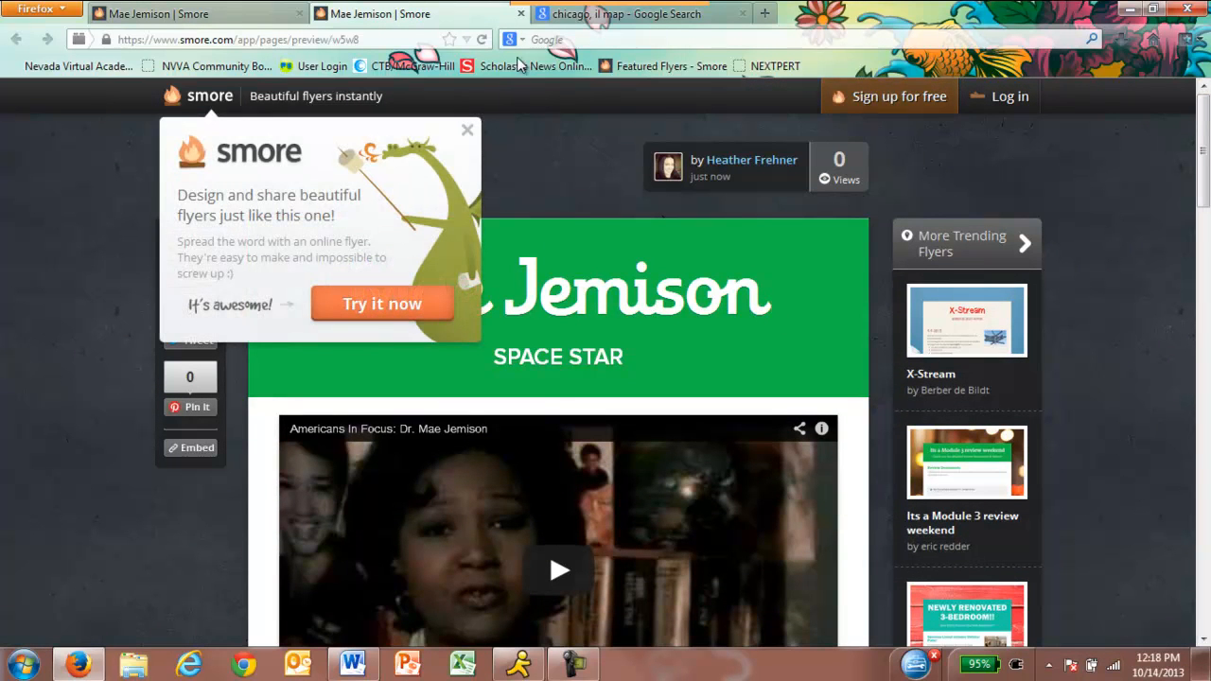
left_click(520, 13)
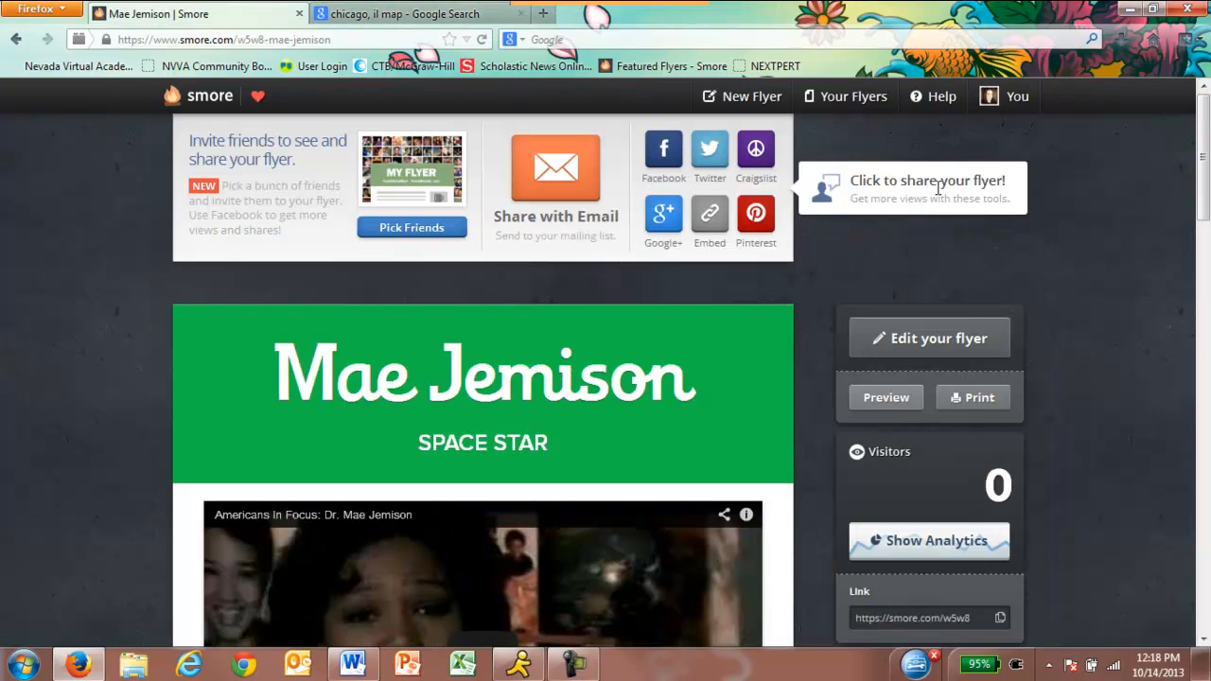
scroll(1052, 221, "down", 4)
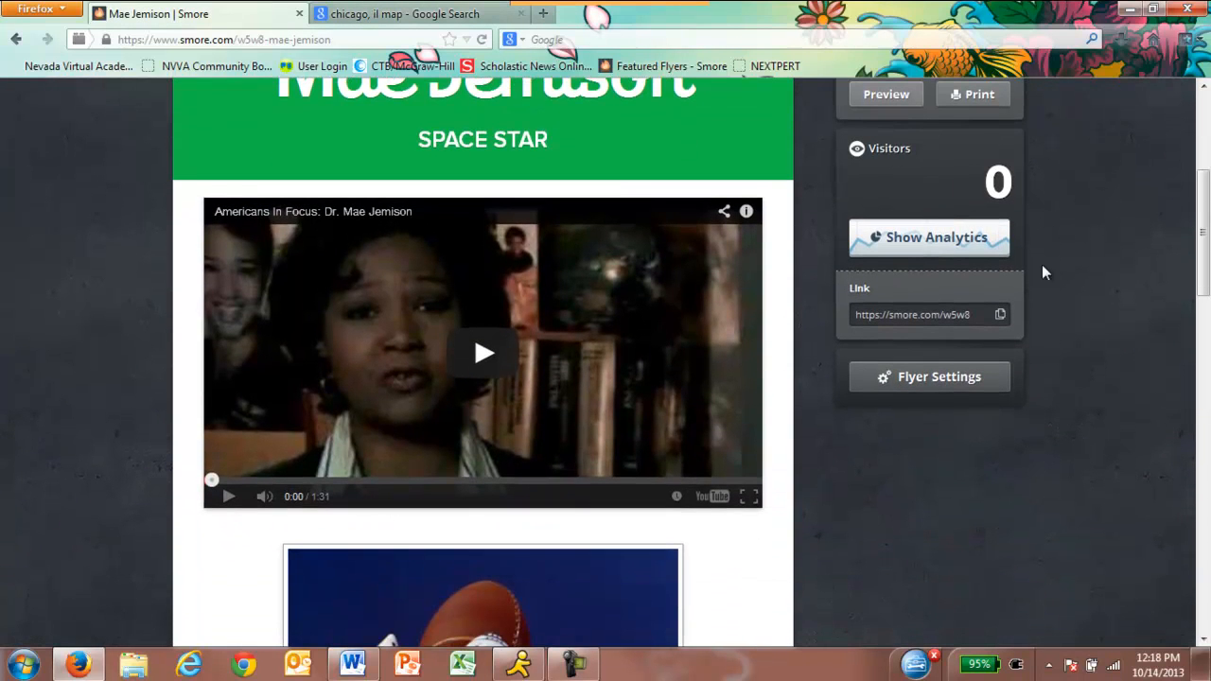
left_click_drag(975, 314, 853, 314)
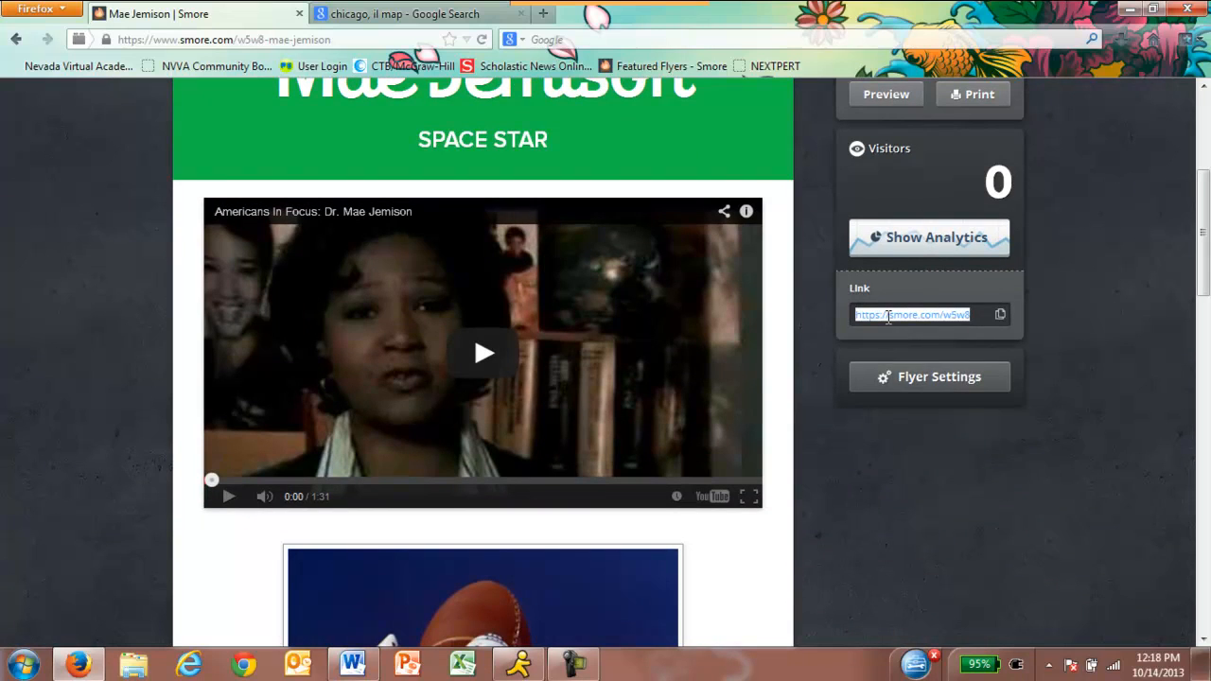
right_click(888, 317)
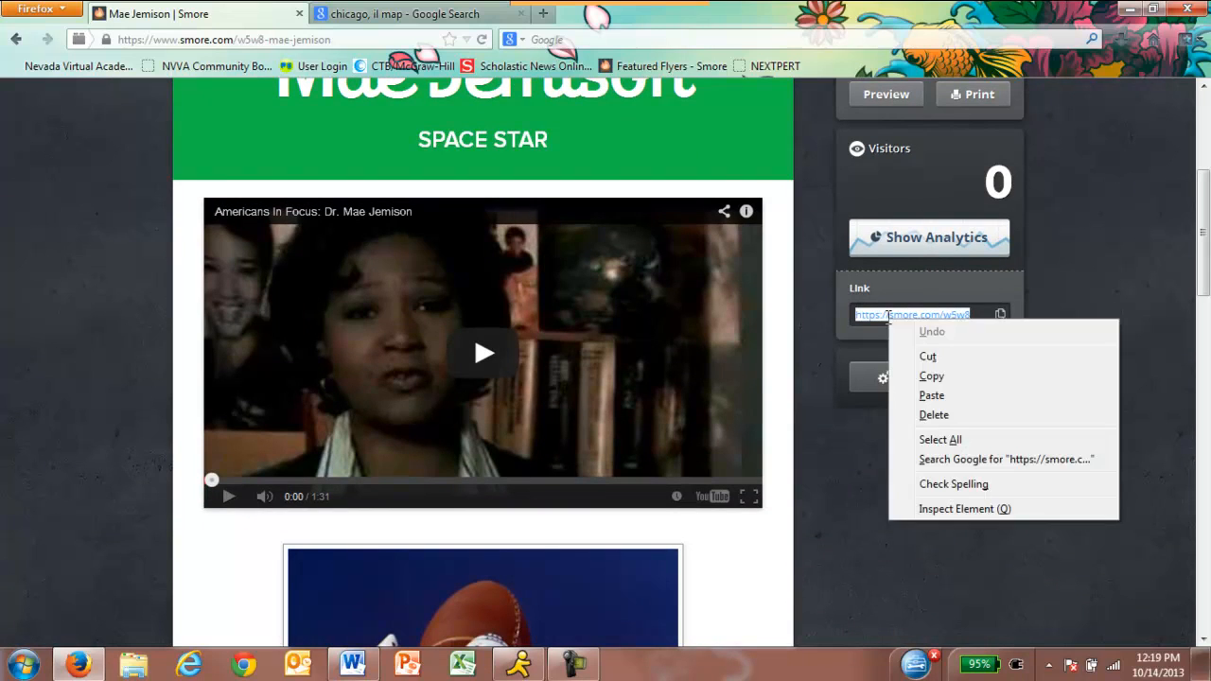
left_click(932, 376)
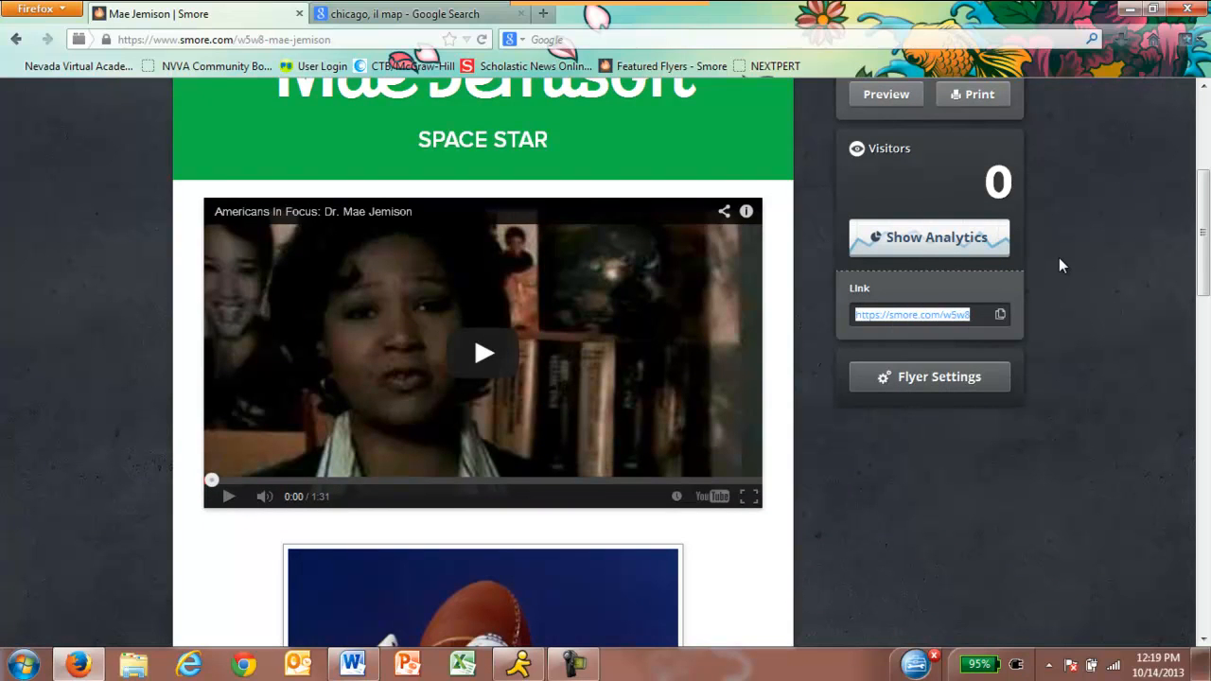